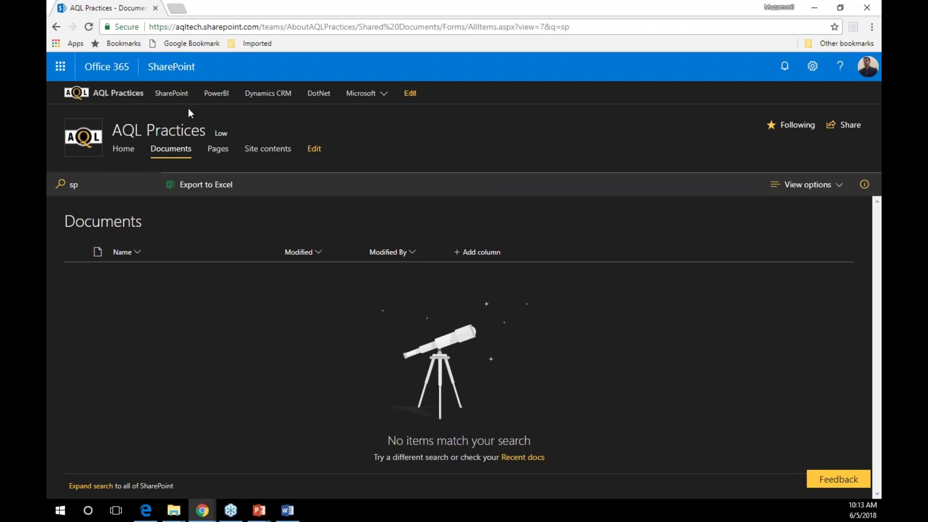
# Open the Documents library of the SharePoint site, starting from the AQL Practices hub home page
pyautogui.click(108, 94)
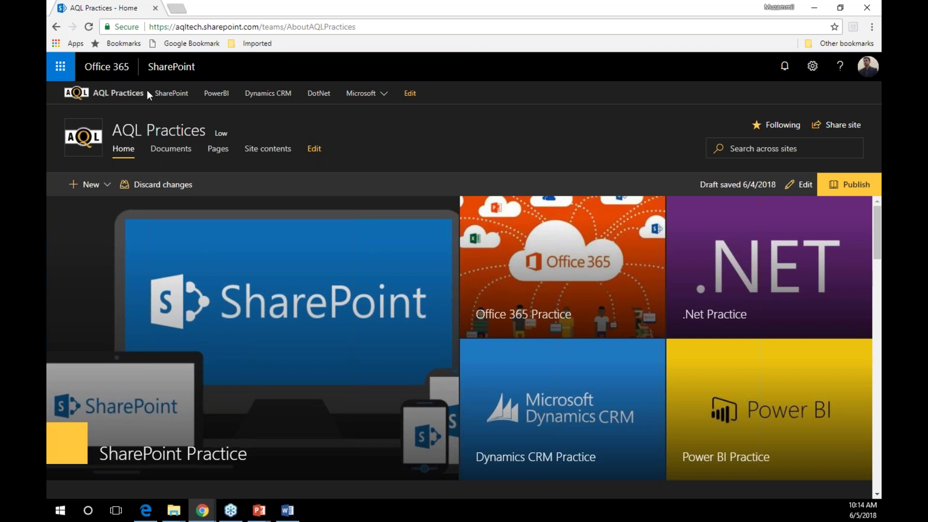
pyautogui.click(172, 94)
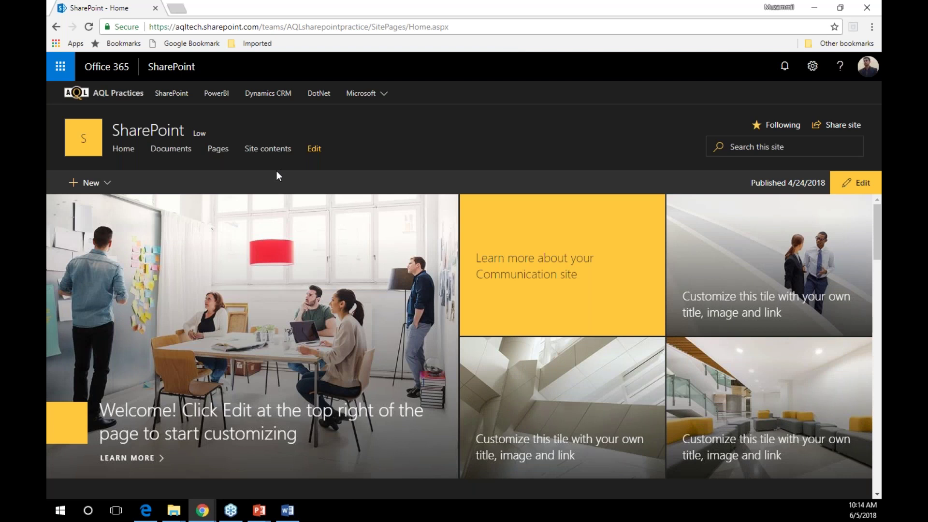
pyautogui.click(173, 150)
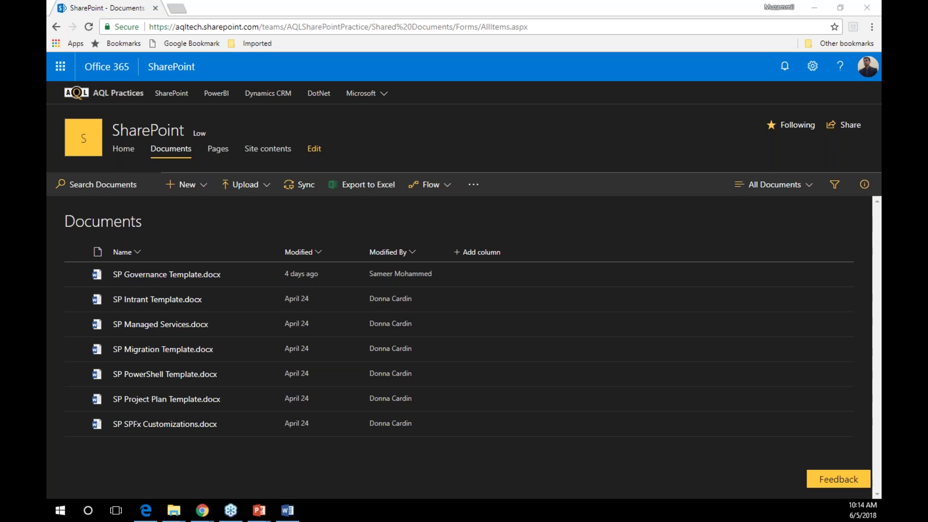
pyautogui.hotkey('alt', 'Tab')
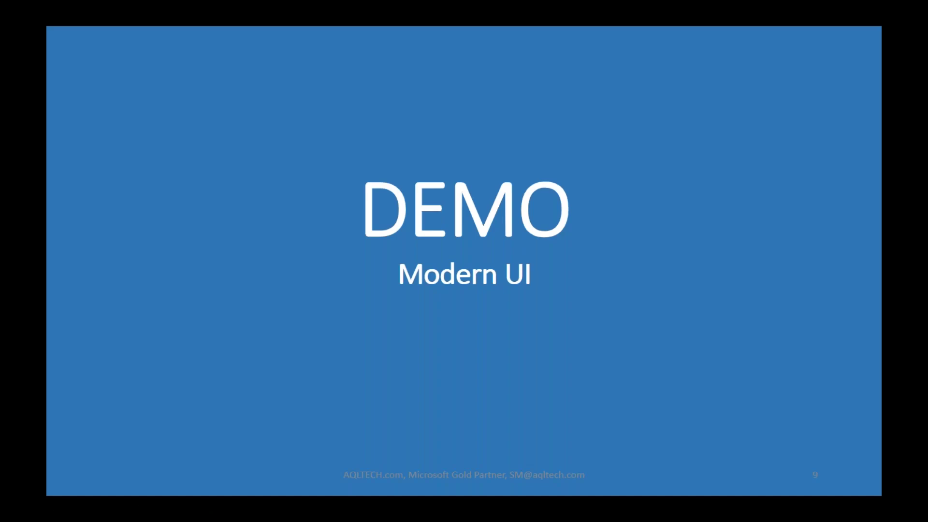
pyautogui.hotkey('alt', 'Tab')
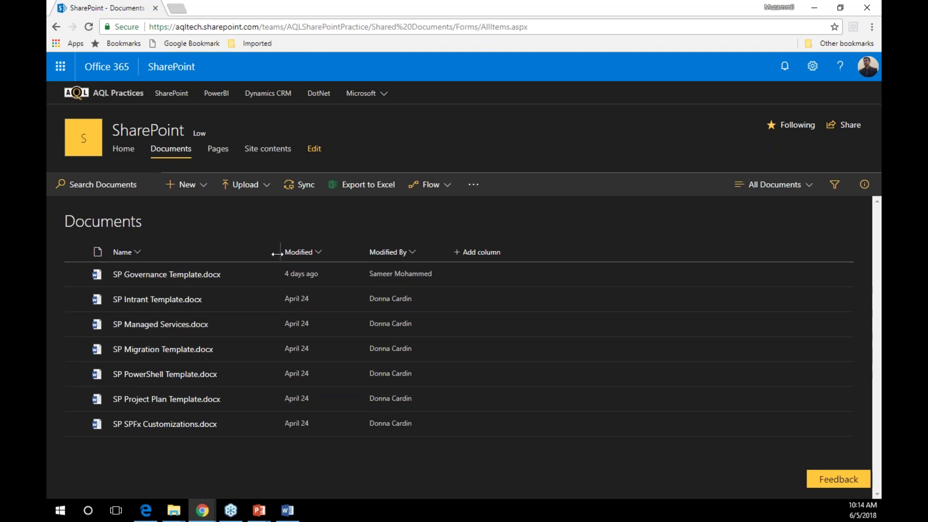
# Narrow the Name and Modified columns of the document list
pyautogui.moveTo(279, 253); pyautogui.dragTo(254, 257)
pyautogui.moveTo(338, 256); pyautogui.dragTo(297, 267)
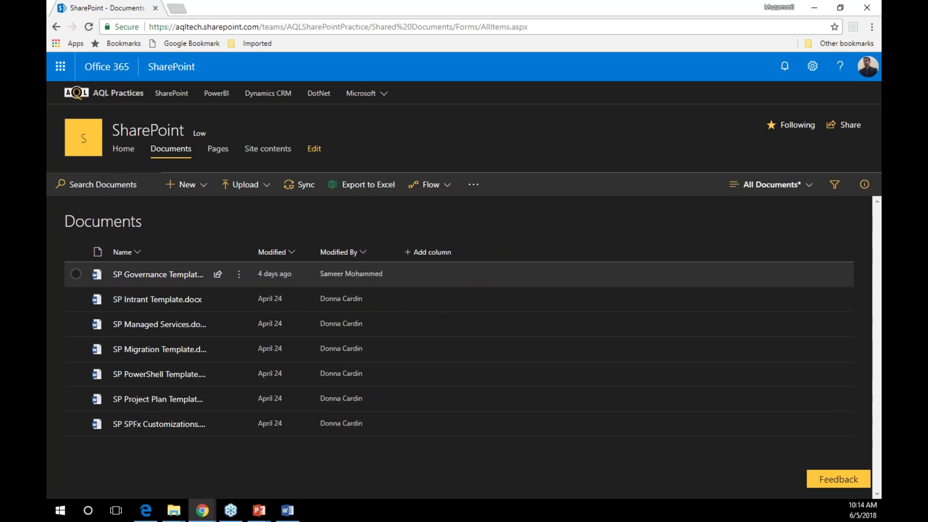
# Add a single line of text column named Desc to the Documents library
pyautogui.click(441, 254)
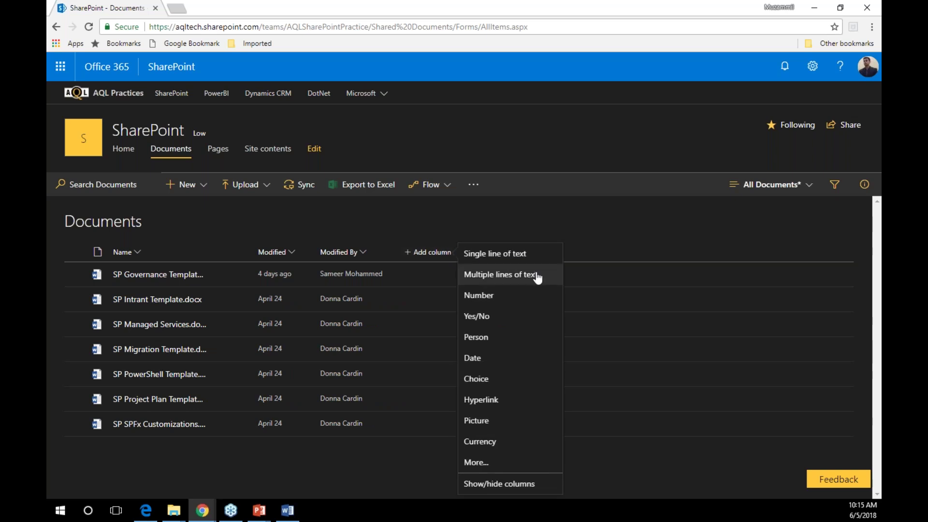
pyautogui.click(497, 261)
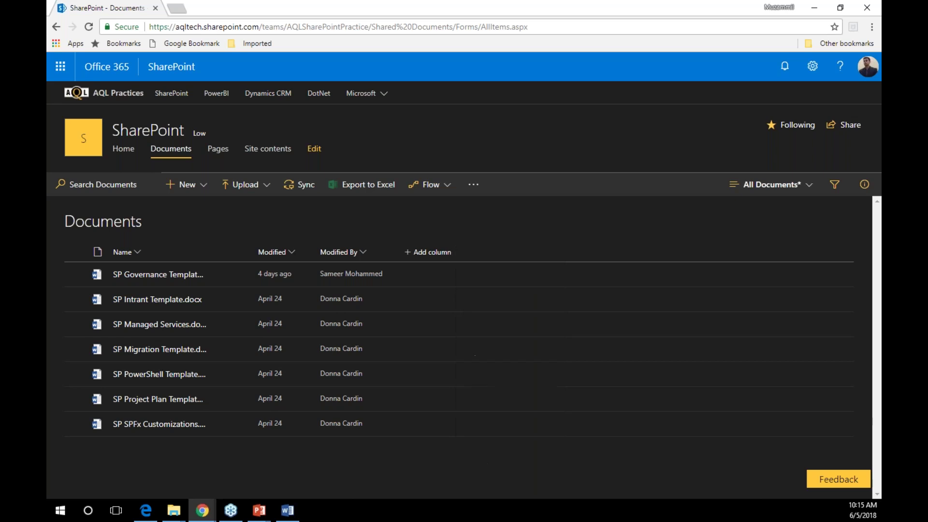
pyautogui.write('Desc')
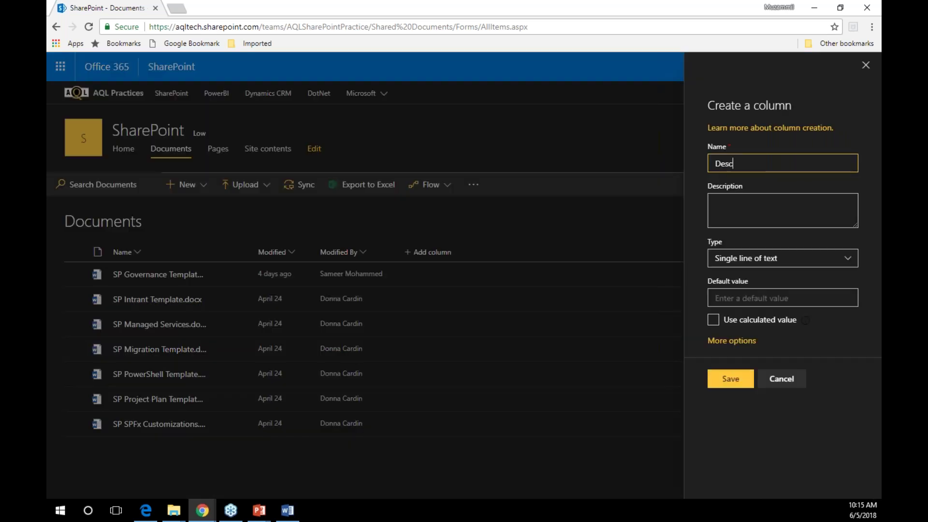
pyautogui.click(730, 380)
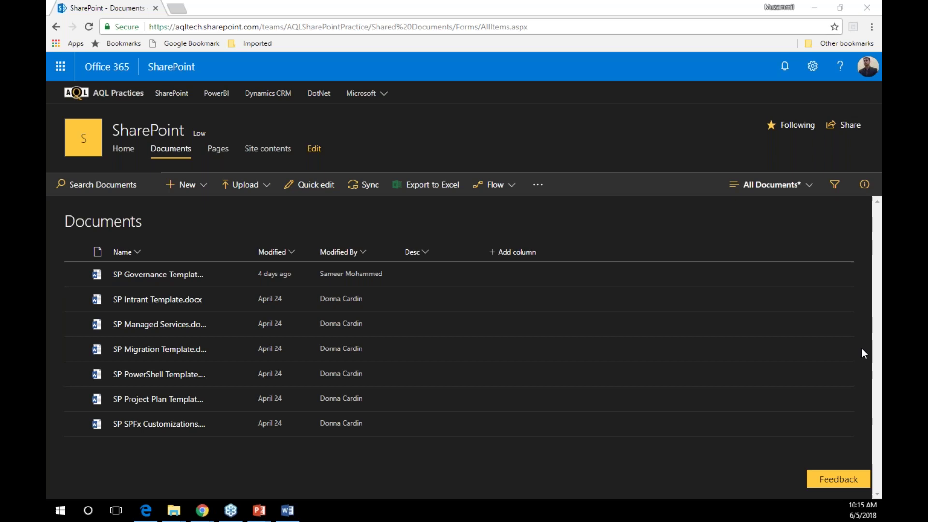
# Group the documents by Modified, and switch the grouping to Modified By
pyautogui.click(290, 252)
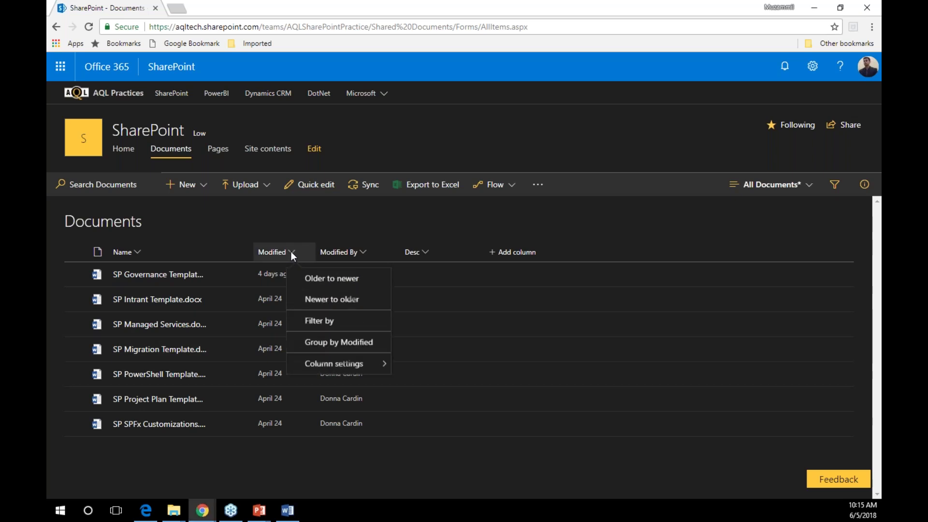
pyautogui.click(351, 344)
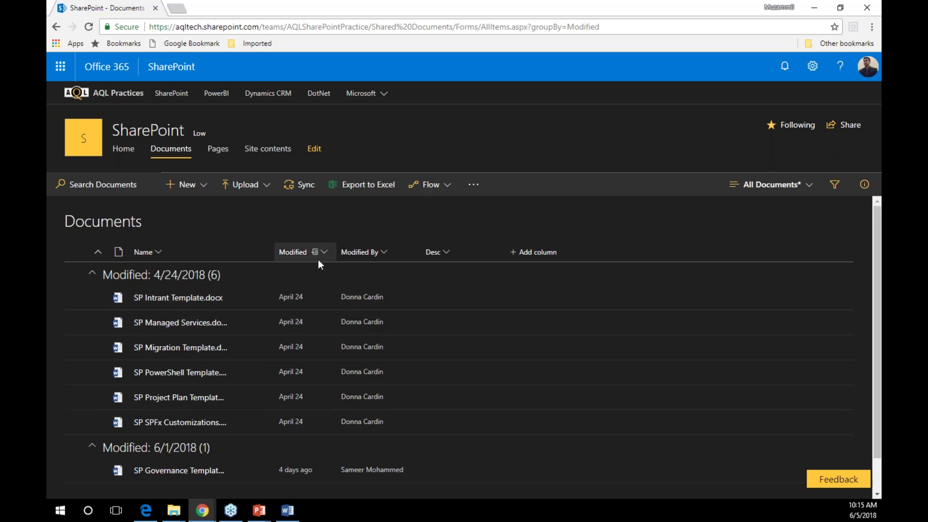
pyautogui.click(382, 252)
pyautogui.click(432, 343)
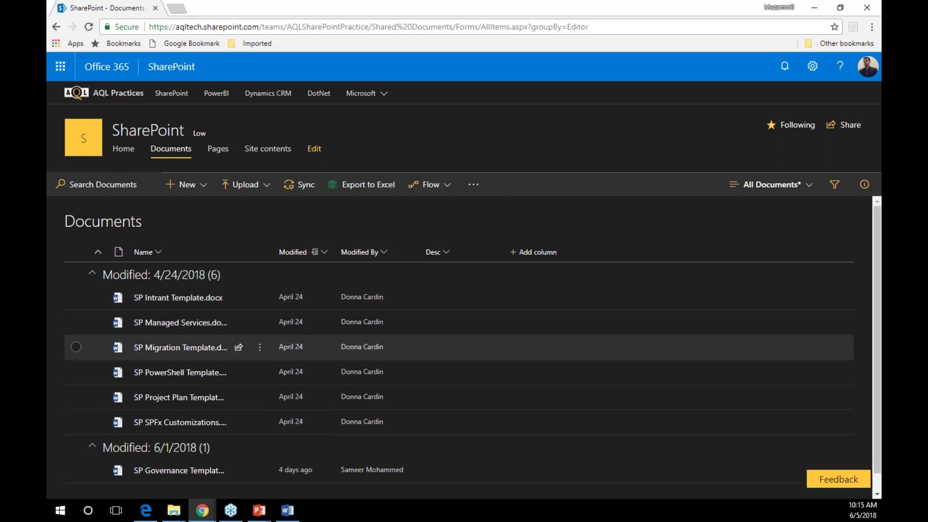
# Change the document grouping from Modified By back to Modified
pyautogui.click(310, 252)
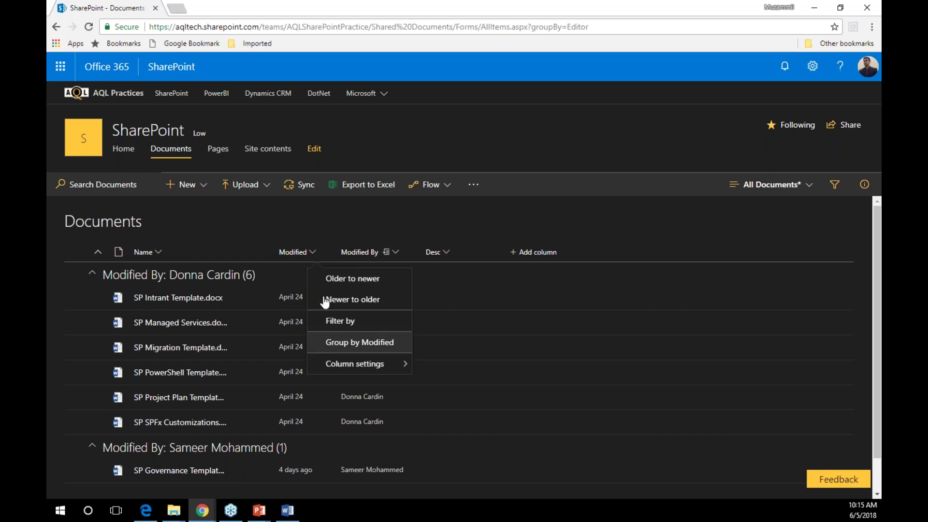
pyautogui.click(356, 222)
pyautogui.scroll(-1, 683, 281)
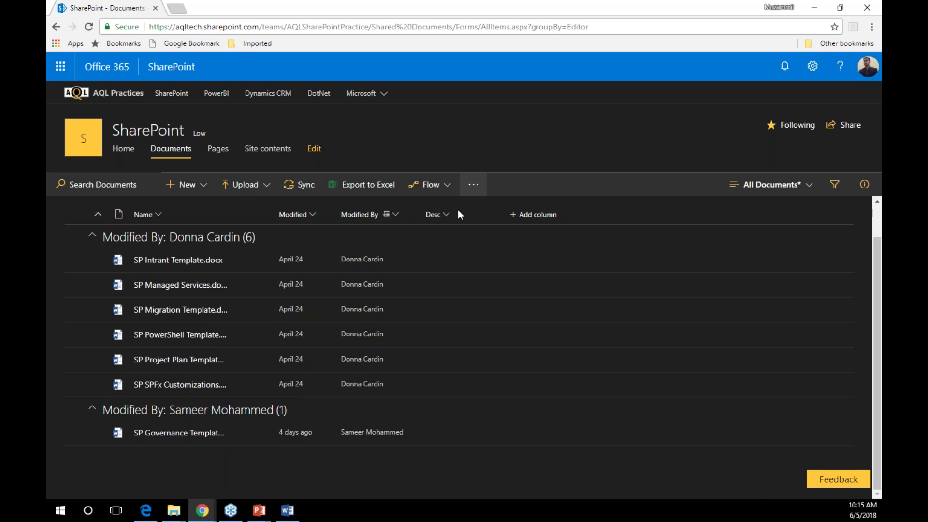
pyautogui.click(315, 214)
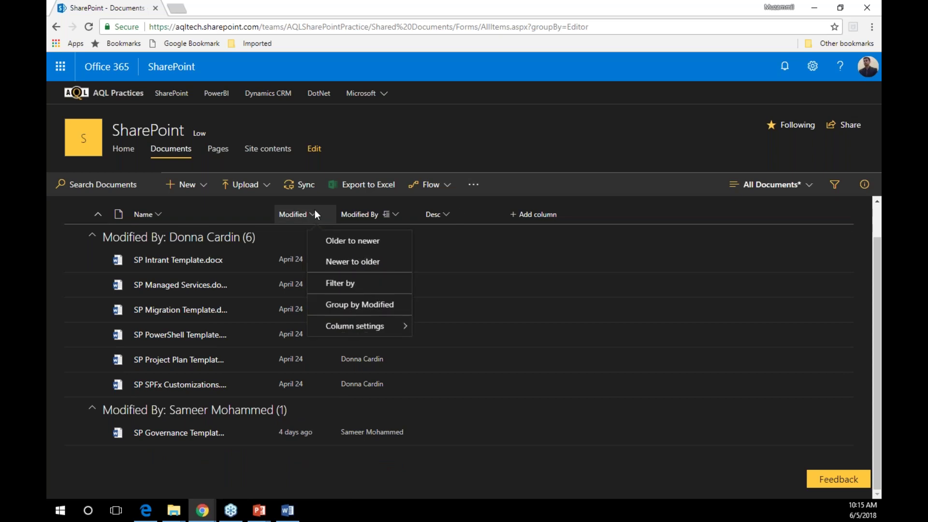
pyautogui.click(377, 306)
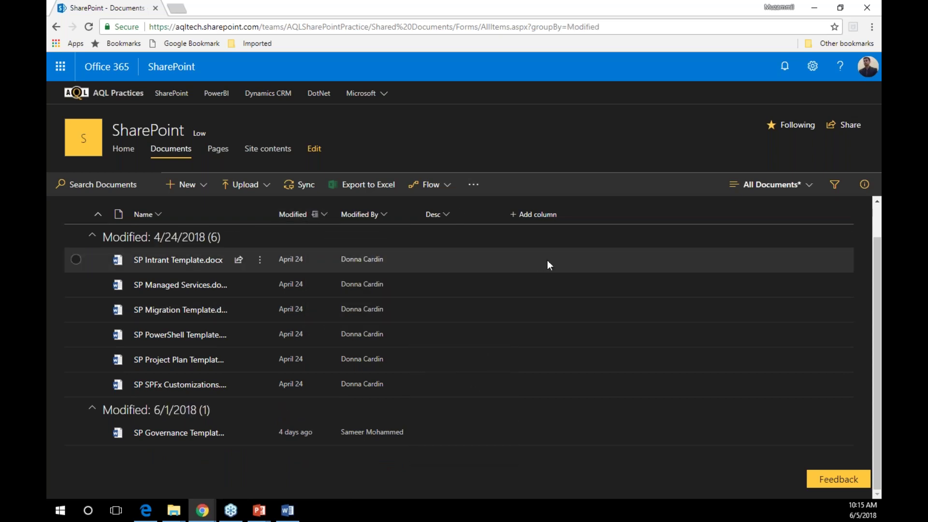
# Examine the options for saving the grouped document list as a view, and close them without saving
pyautogui.click(810, 185)
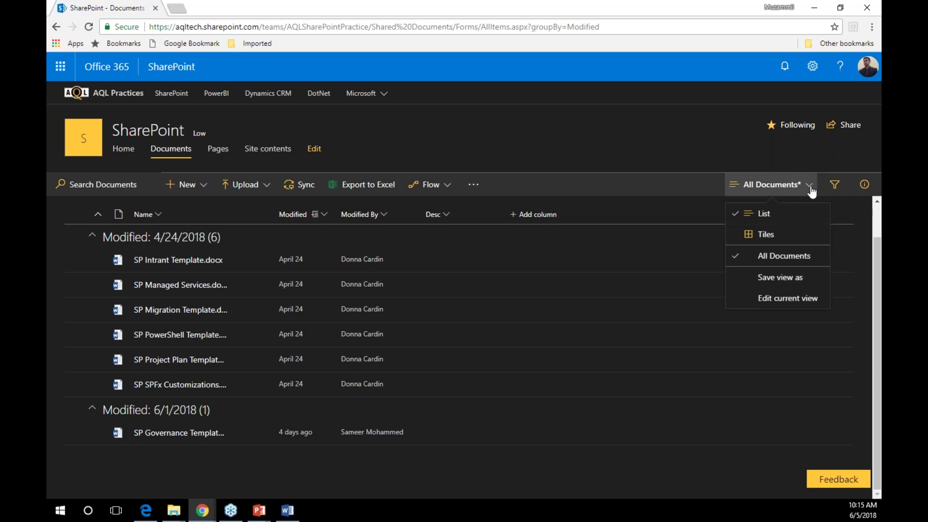
pyautogui.click(771, 280)
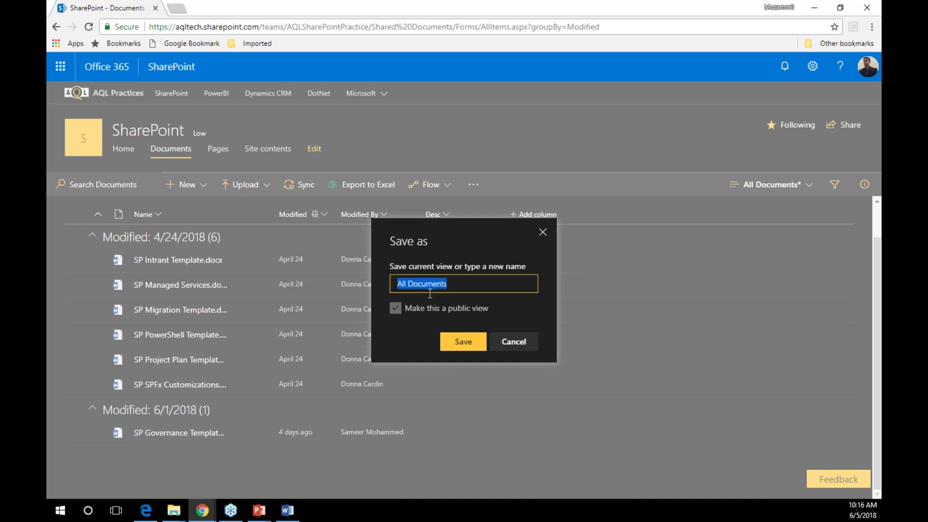
pyautogui.click(514, 341)
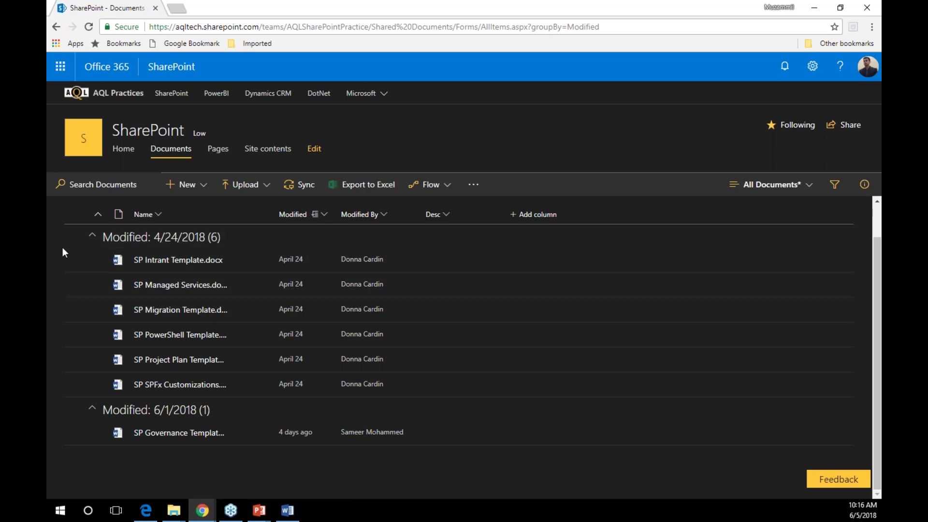
# Remove the grouping by Modified from the document list
pyautogui.click(320, 215)
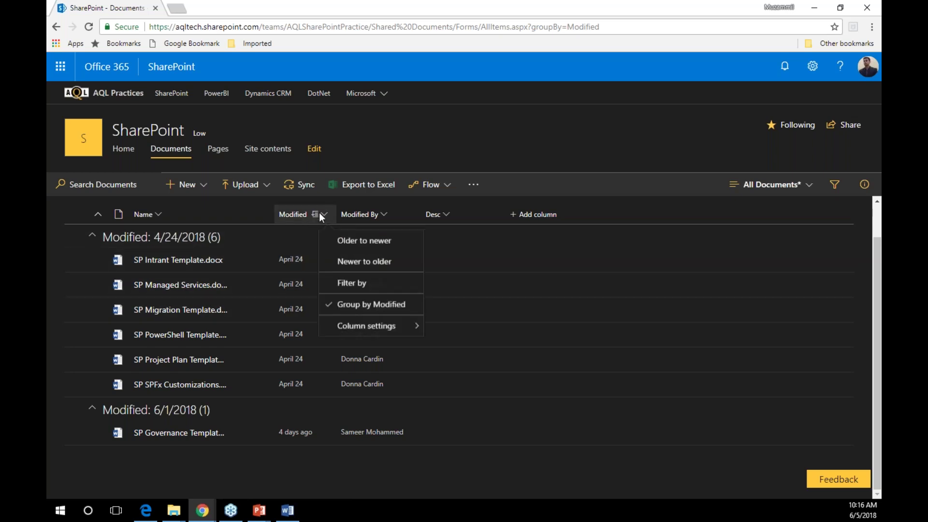
pyautogui.click(346, 304)
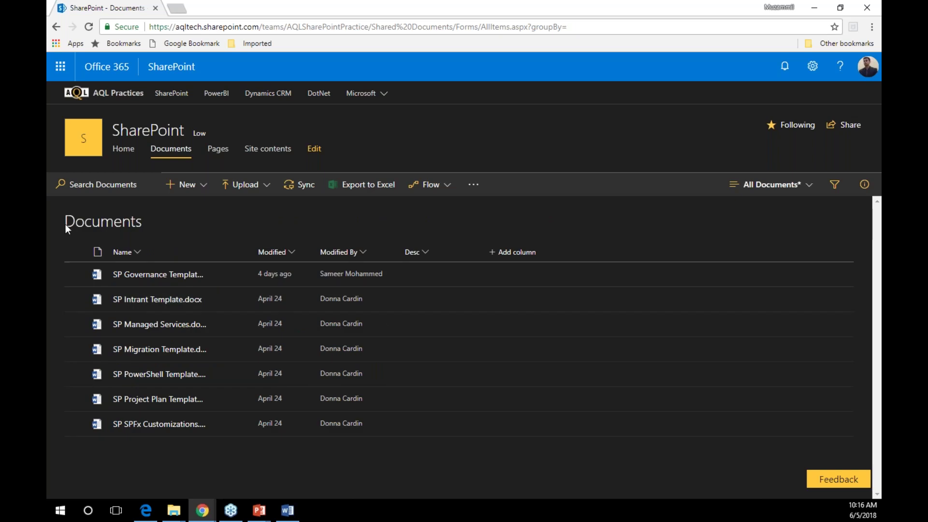
pyautogui.moveTo(199, 514)
pyautogui.press('super+d')
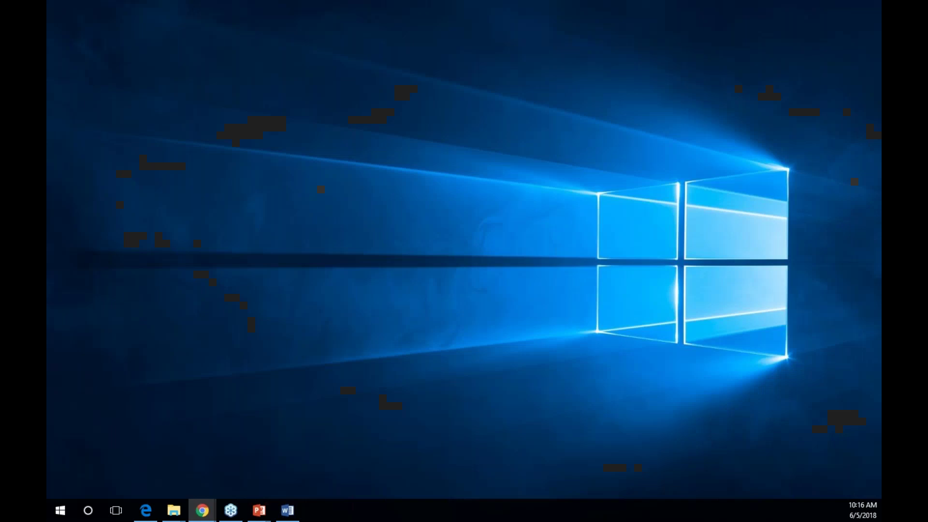
pyautogui.press('super+d')
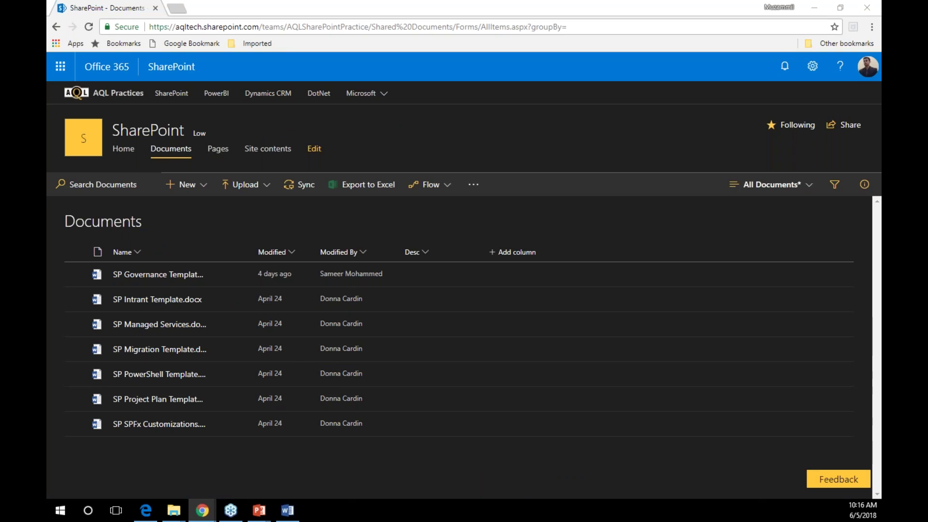
# Switch to the SharePoint Practice site's Documents library and dismiss the subscriptions notification
pyautogui.hotkey('alt', 'Tab')
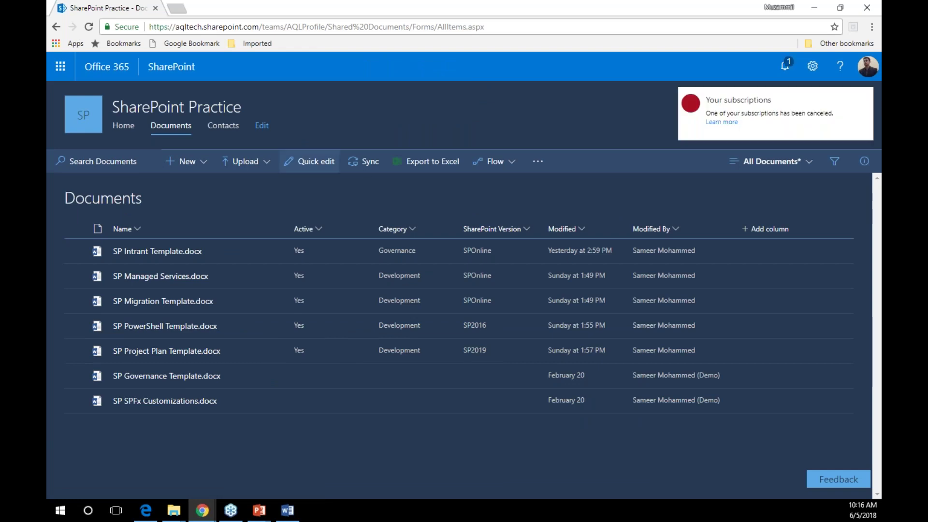
pyautogui.click(862, 99)
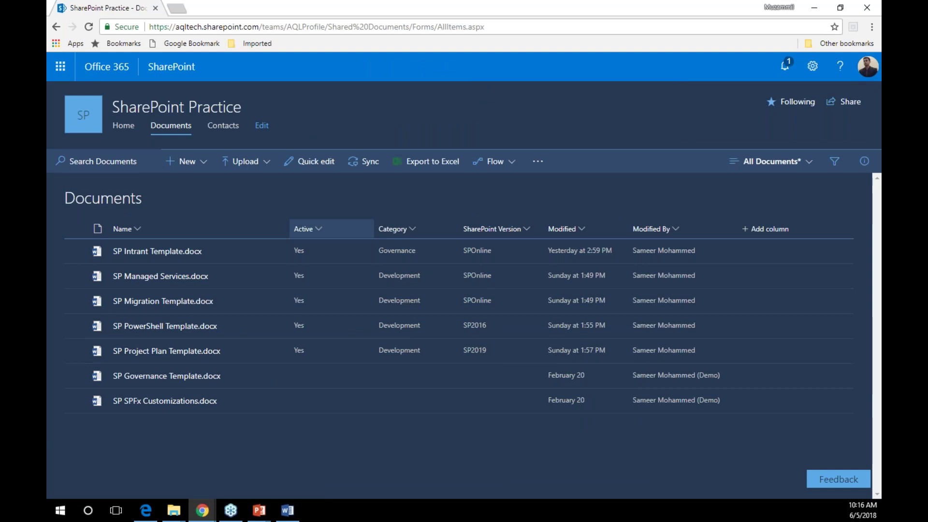
# Filter the documents by the Active column to show only the value Yes
pyautogui.click(317, 230)
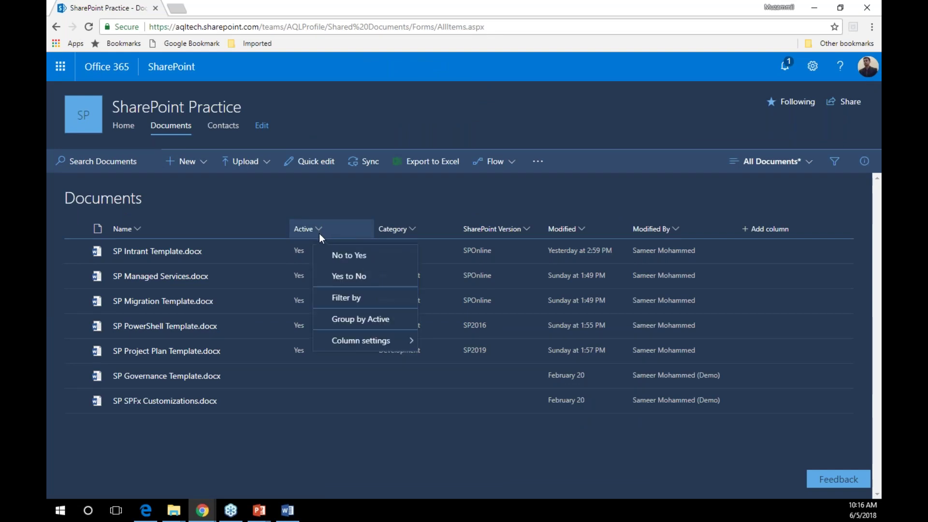
pyautogui.click(348, 300)
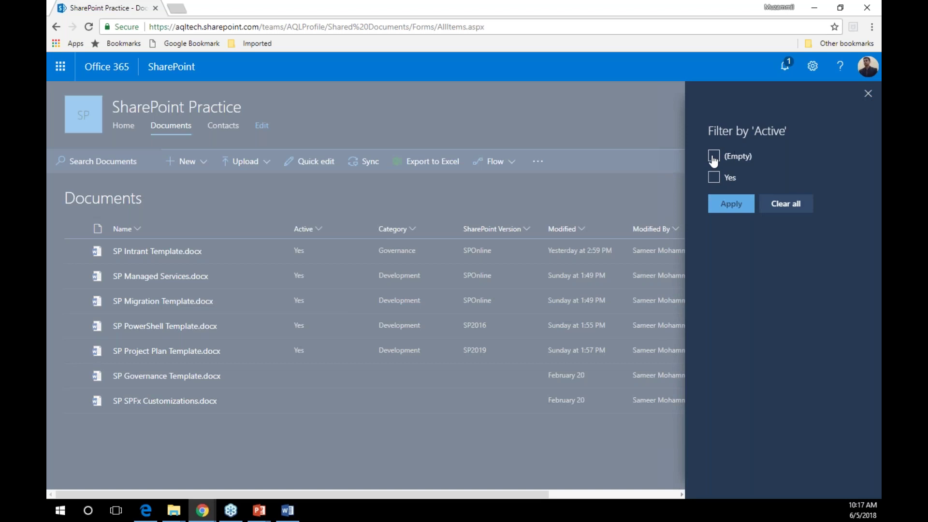
pyautogui.click(714, 178)
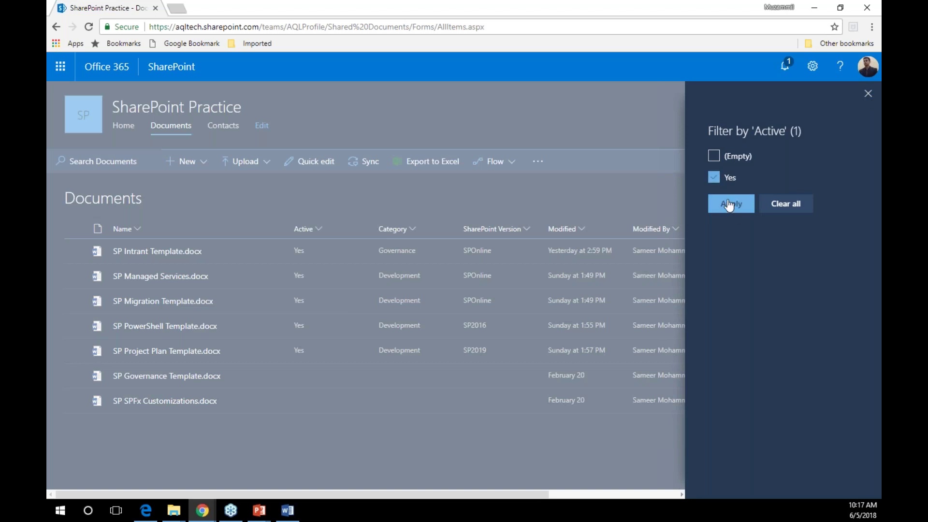
pyautogui.click(729, 206)
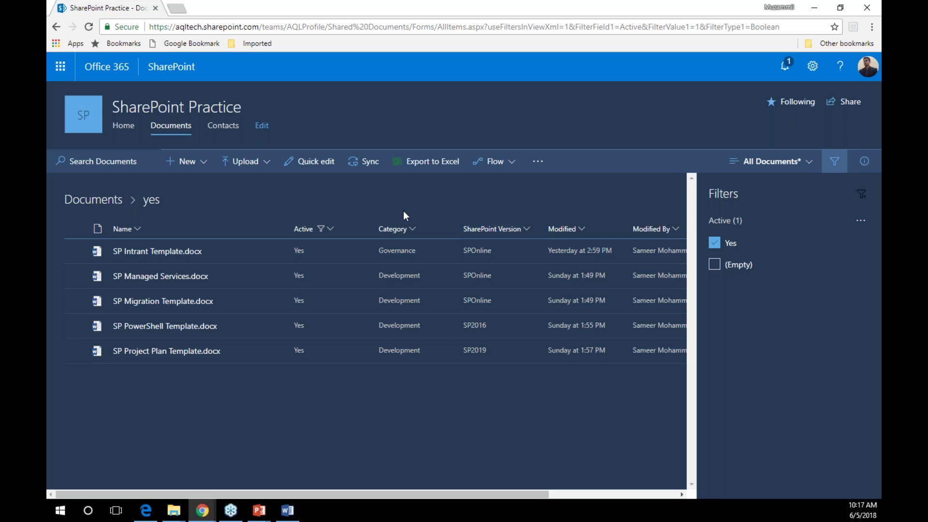
# Add a filter on the Category column so that only Development documents are listed
pyautogui.click(414, 231)
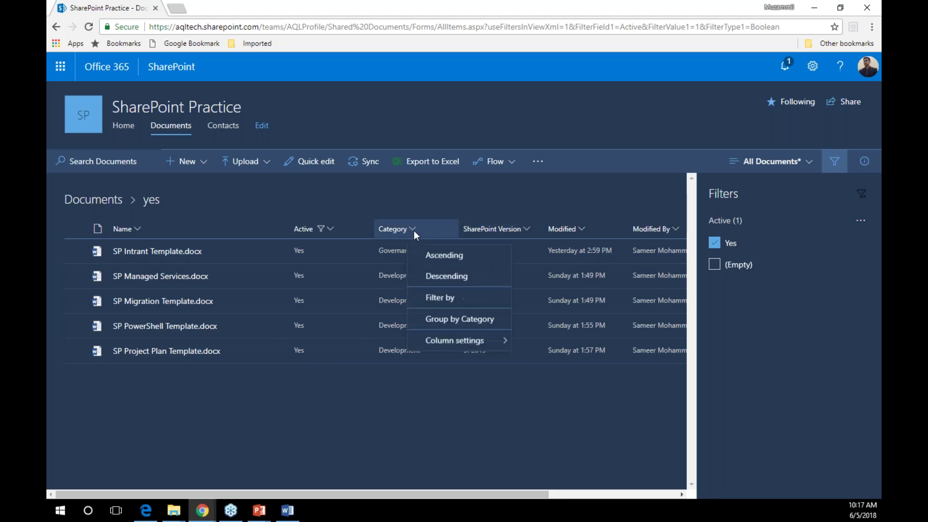
pyautogui.click(451, 304)
pyautogui.click(714, 156)
pyautogui.click(731, 205)
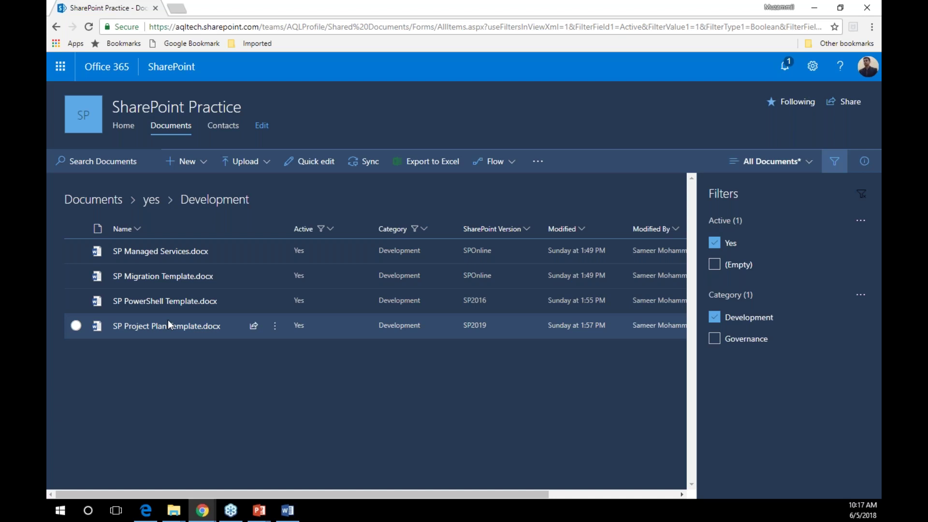
pyautogui.moveTo(160, 251)
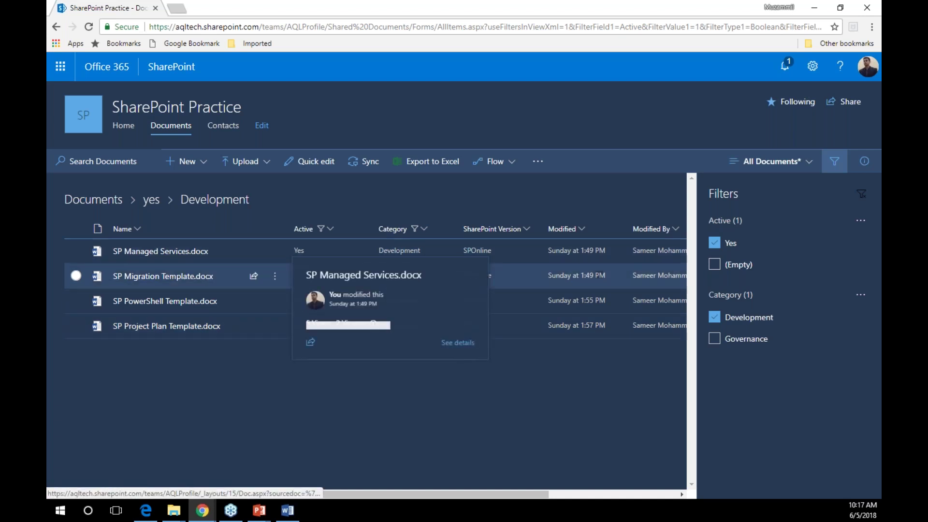
pyautogui.moveTo(164, 300)
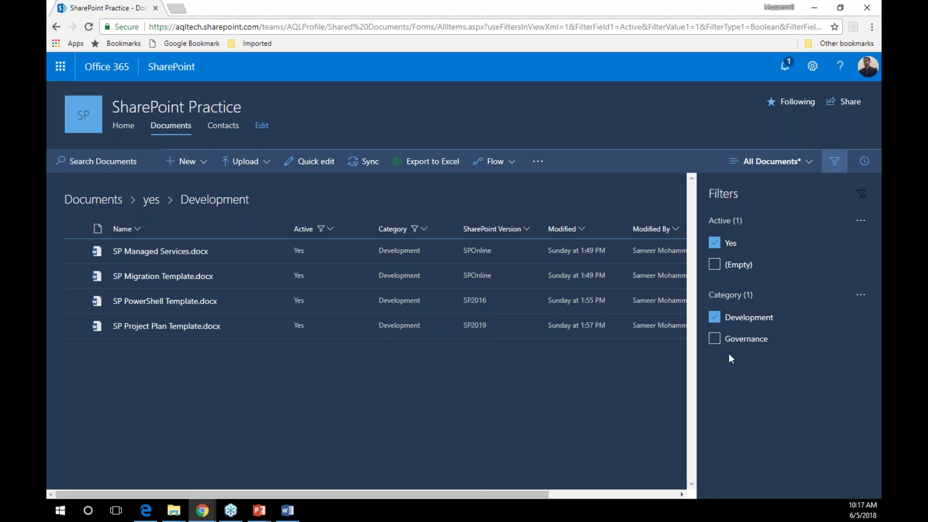
# Add a filter on the SharePoint Version column so that only SPOnline documents are listed
pyautogui.click(529, 229)
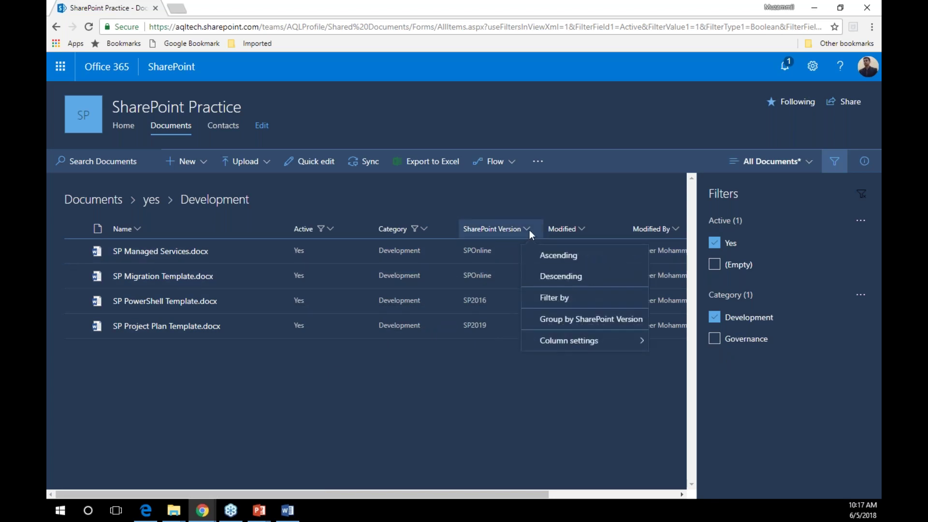
pyautogui.click(548, 300)
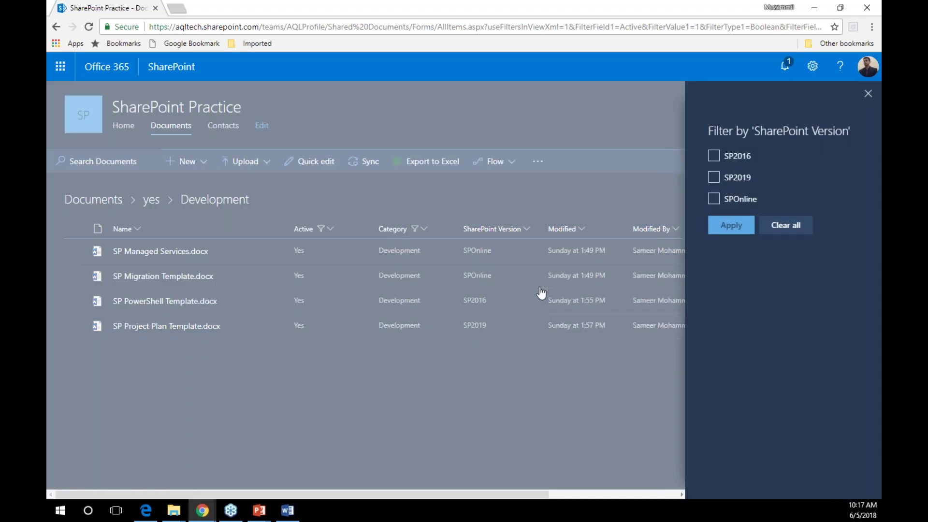
pyautogui.click(714, 199)
pyautogui.click(731, 225)
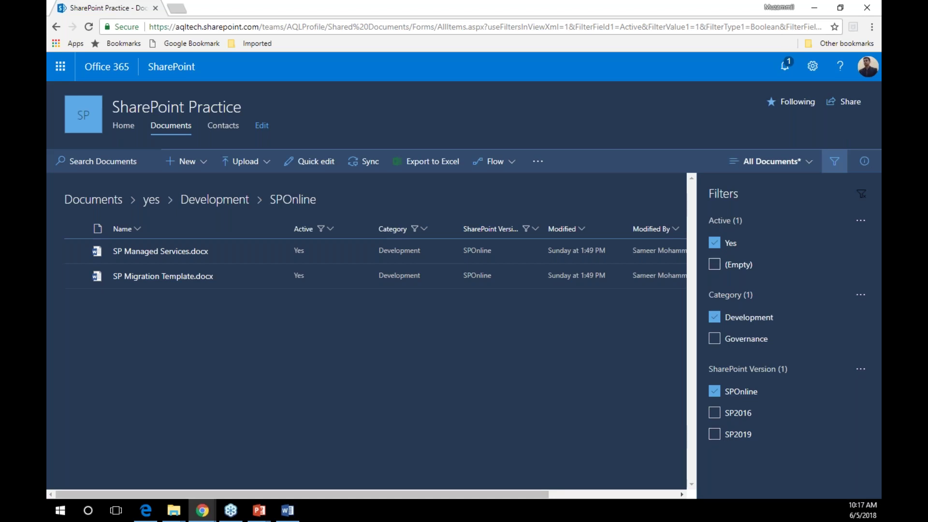
# Widen the active filters to include (Empty) for Active, Governance for Category, and SP2016 and SP2019 for SharePoint Version
pyautogui.click(715, 264)
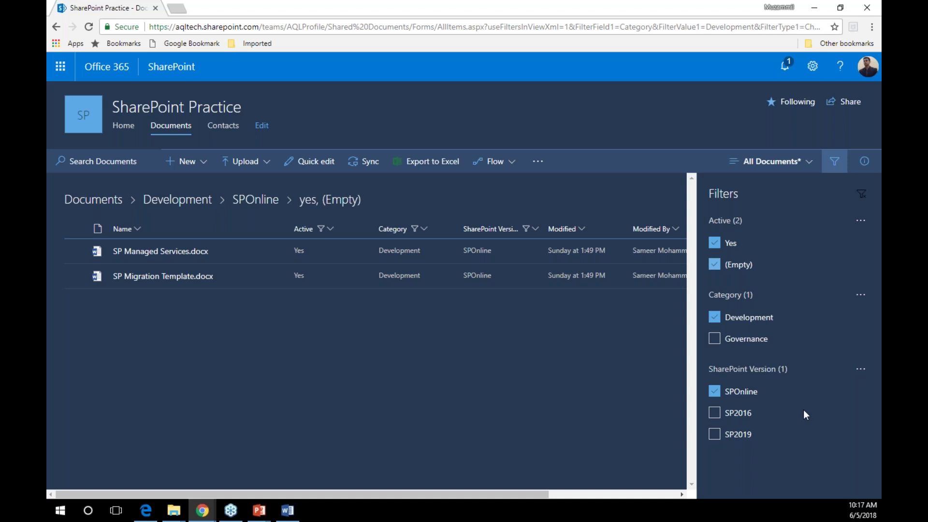
pyautogui.click(718, 341)
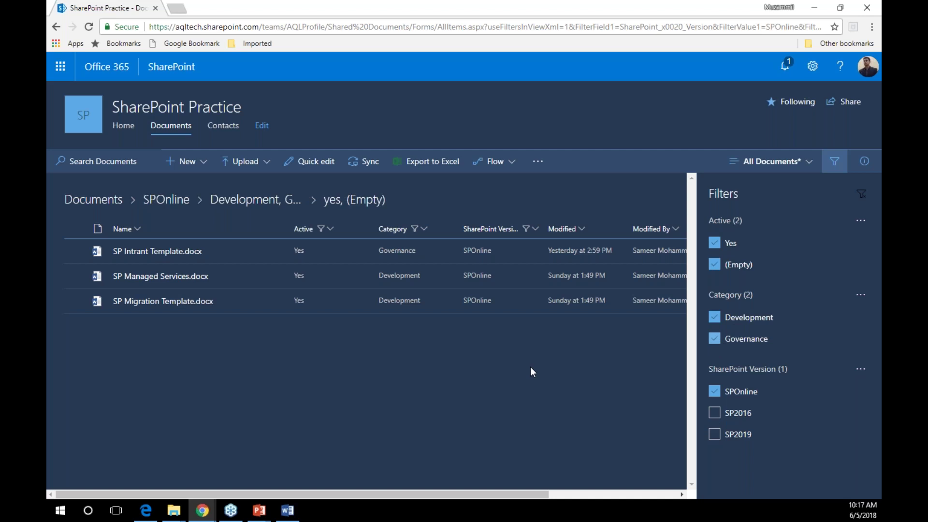
pyautogui.click(714, 414)
pyautogui.click(717, 436)
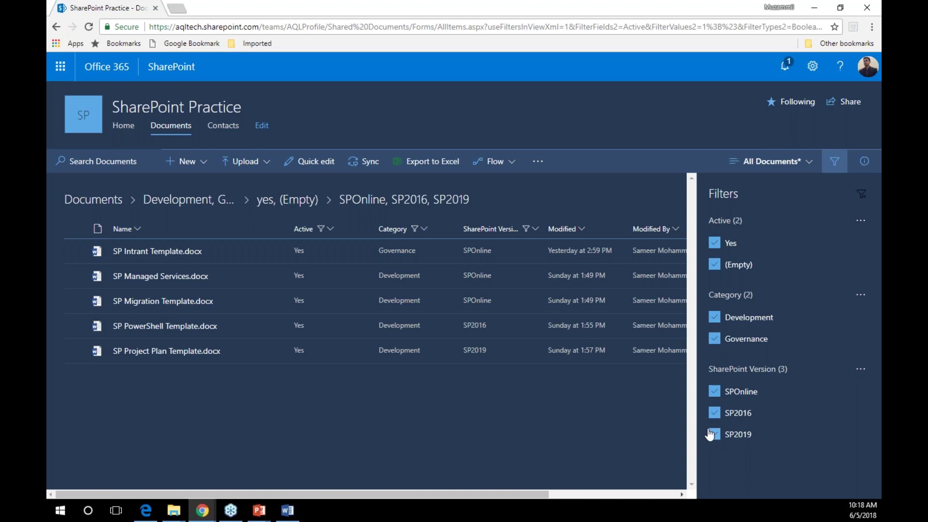
# Clear all filters from the document list and close the Filters pane
pyautogui.click(862, 195)
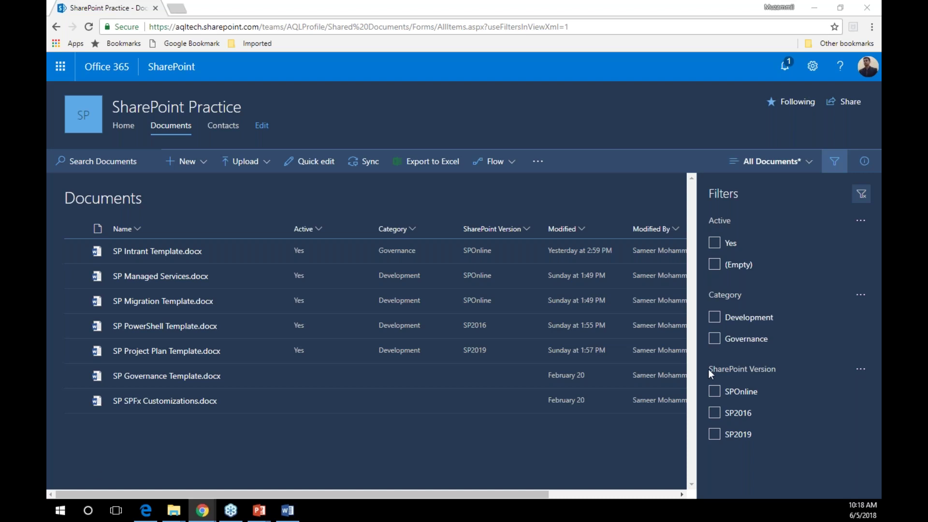
pyautogui.click(835, 166)
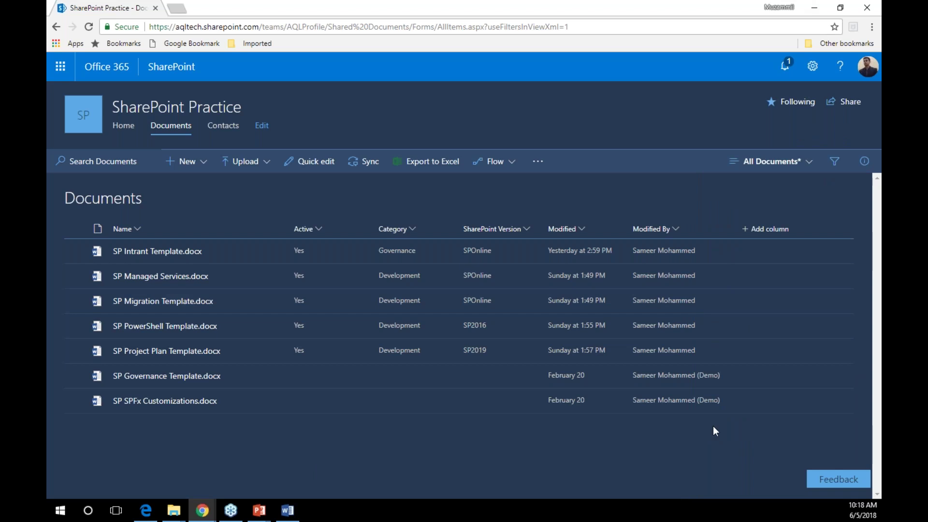
# Pin SP Intrant Template.docx and SP Managed Services.docx individually to the top of the document library
pyautogui.click(76, 251)
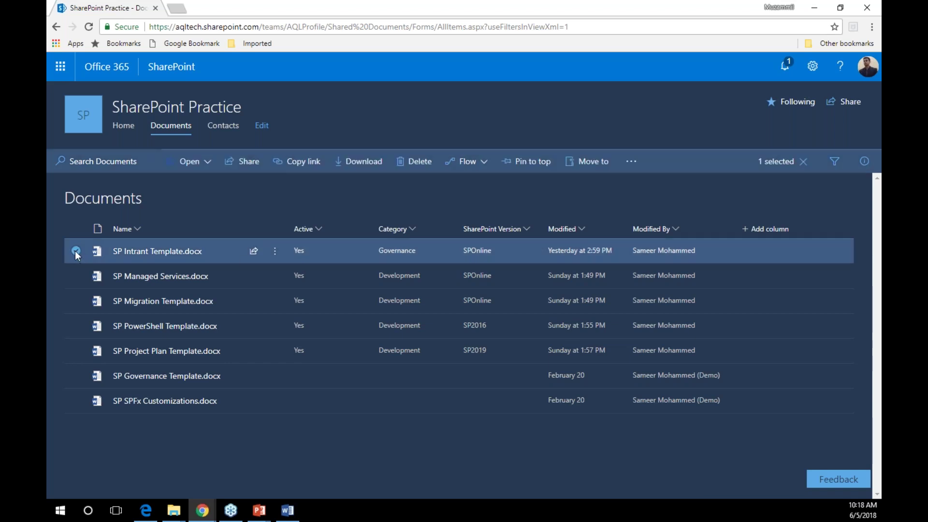
pyautogui.click(532, 161)
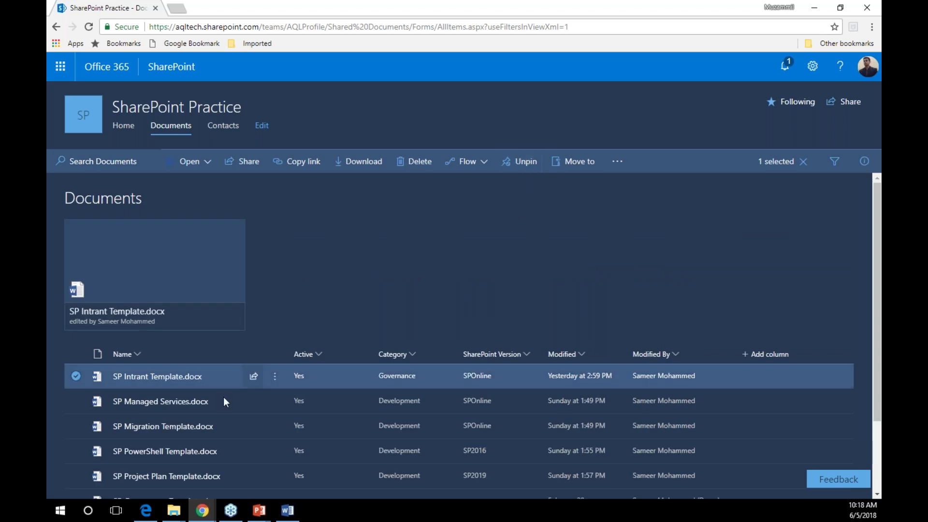
pyautogui.click(75, 401)
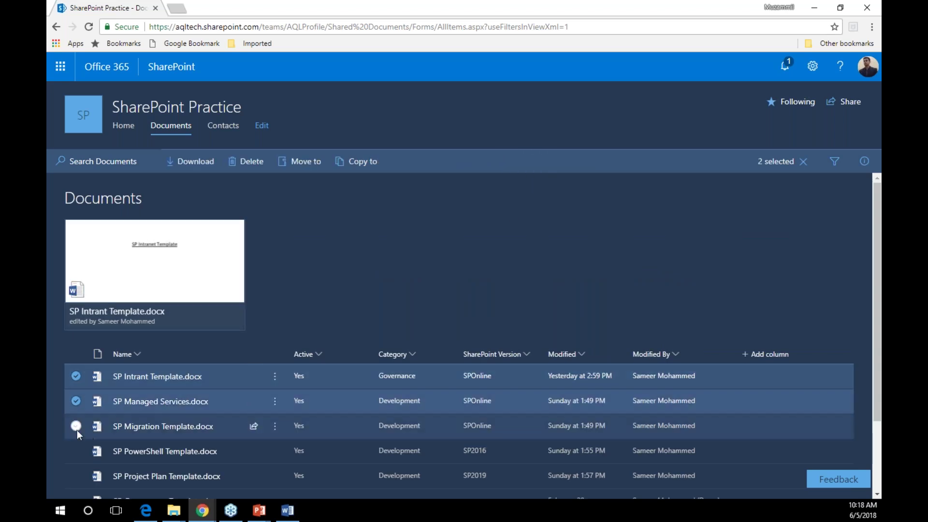
pyautogui.click(76, 427)
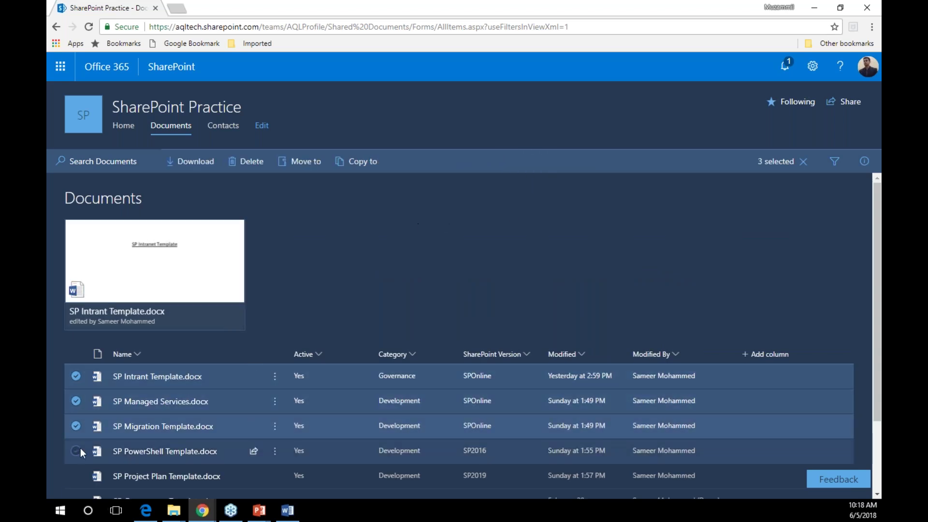
pyautogui.click(76, 427)
pyautogui.click(76, 401)
pyautogui.click(75, 376)
pyautogui.click(76, 401)
pyautogui.click(528, 163)
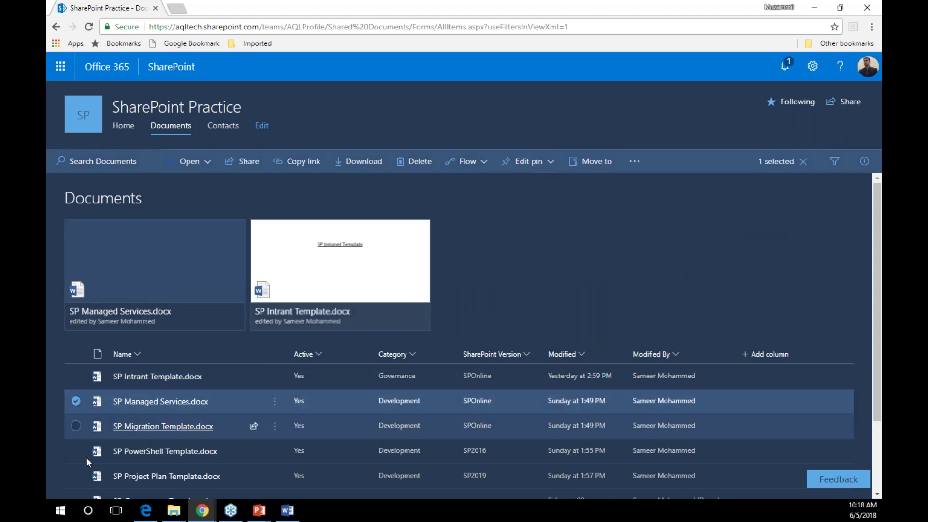
# Pin SP Migration Template.docx to the top of the document library as well
pyautogui.click(75, 401)
pyautogui.click(76, 426)
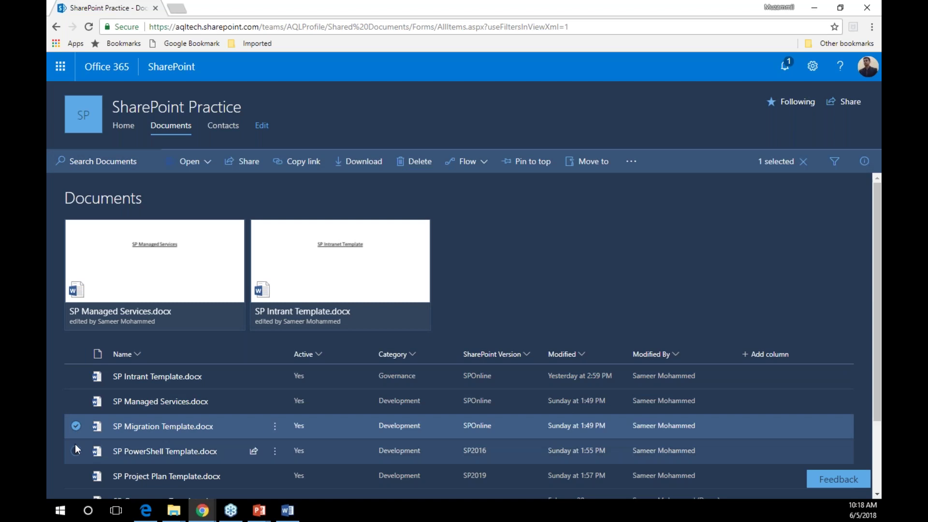
pyautogui.click(529, 164)
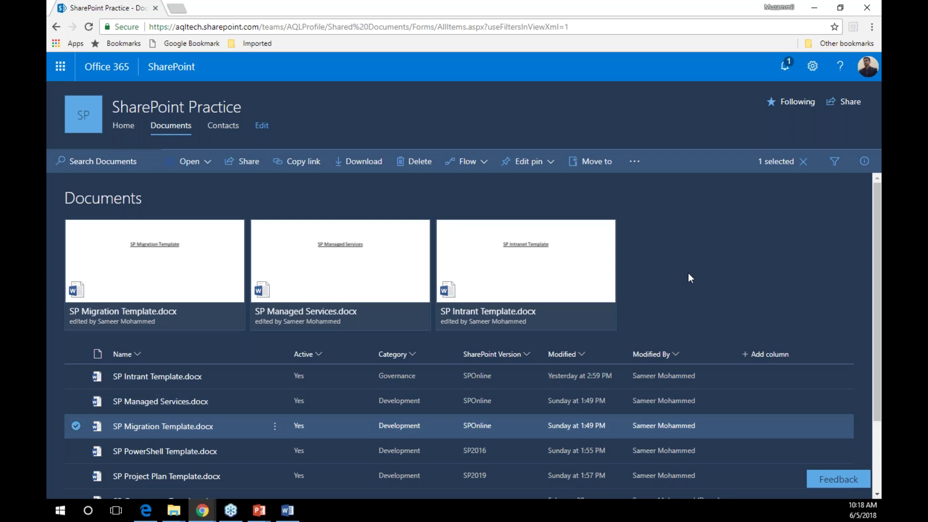
# Show the details of SP Migration Template.docx and examine its preview, view statistics and access information
pyautogui.scroll(-1, 689, 273)
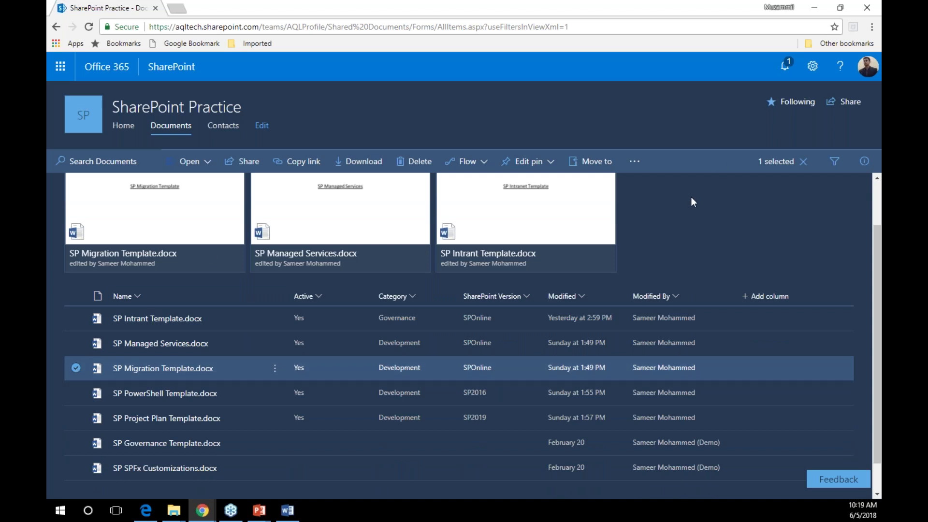
pyautogui.click(865, 162)
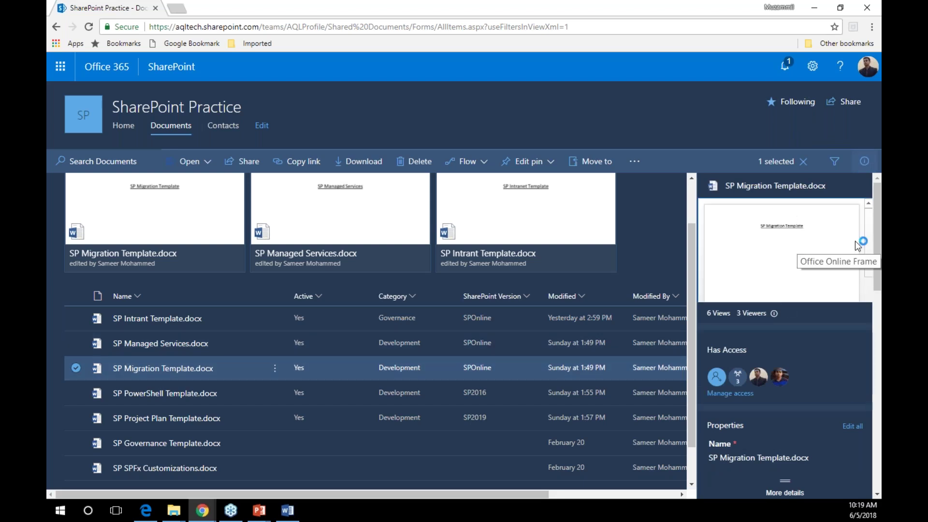
pyautogui.moveTo(879, 235); pyautogui.dragTo(881, 261)
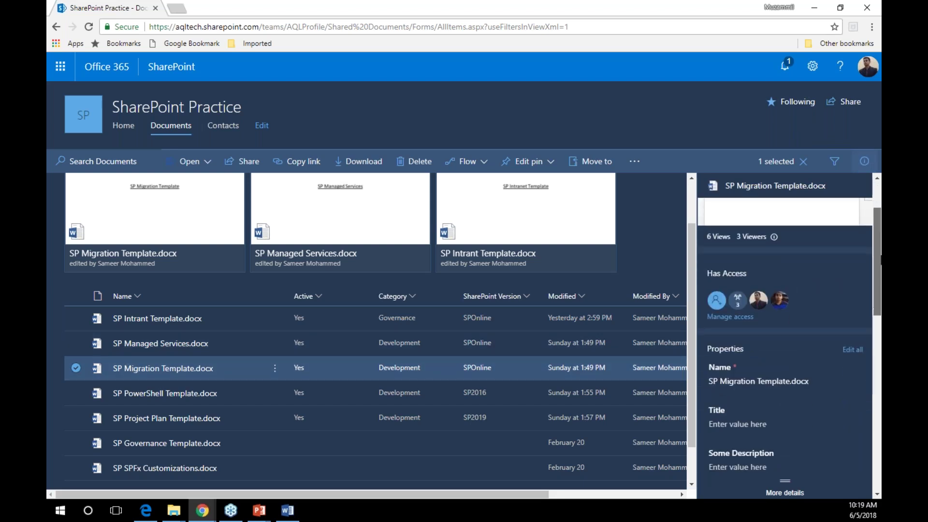
pyautogui.moveTo(881, 261)
pyautogui.mouseDown()
pyautogui.moveTo(881, 221)
pyautogui.moveTo(869, 266)
pyautogui.mouseUp()
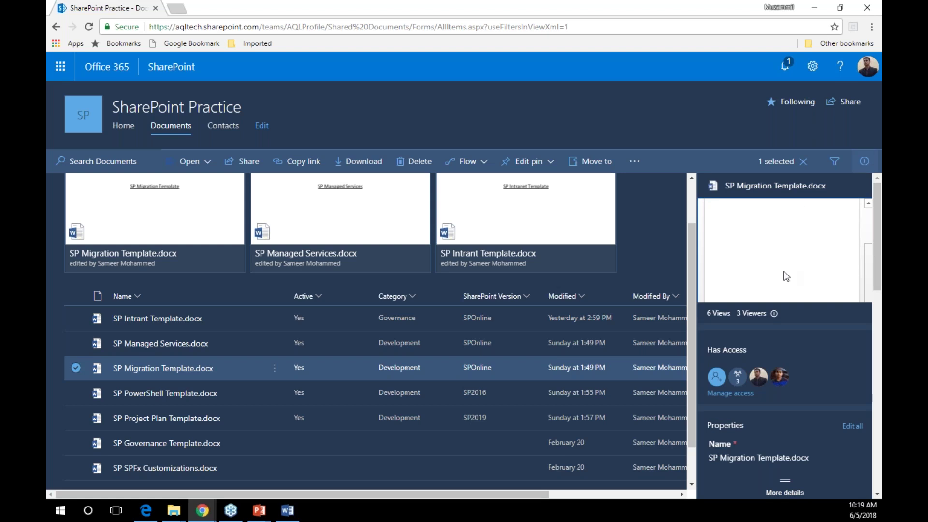
pyautogui.scroll(2, 786, 277)
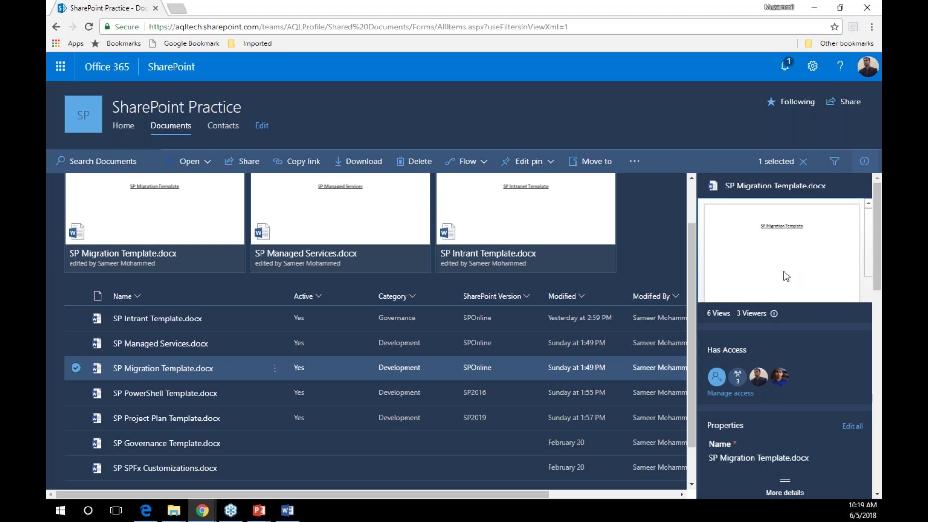
pyautogui.scroll(-2, 786, 277)
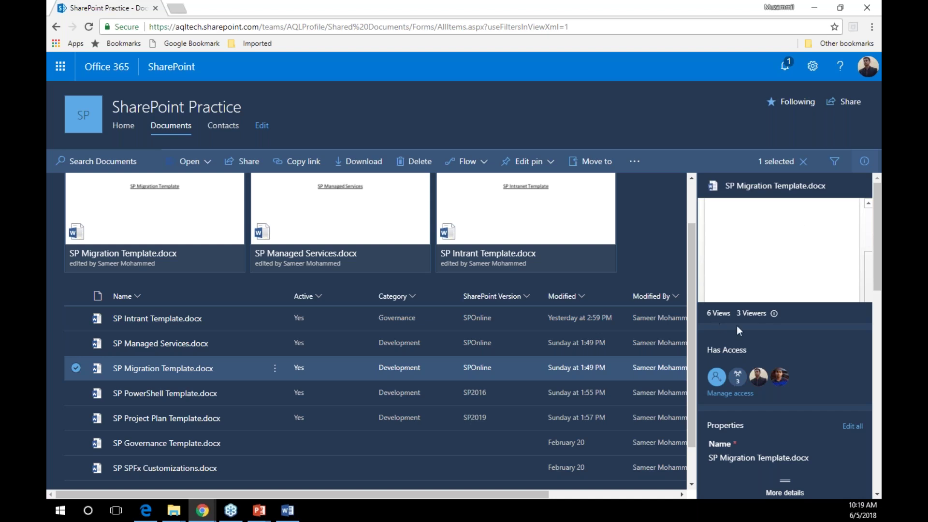
pyautogui.scroll(-2, 819, 330)
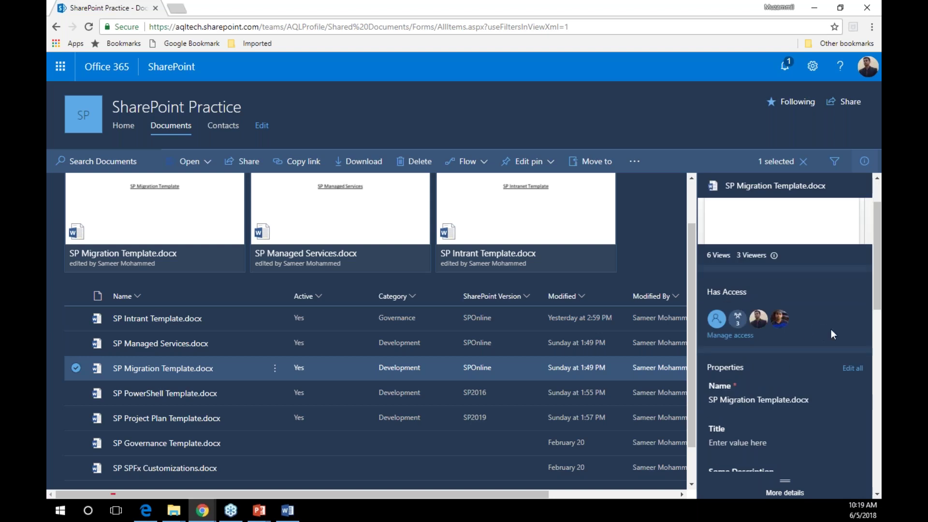
# Check who can access SP Migration Template.docx in Manage Access, and return to its details
pyautogui.click(753, 335)
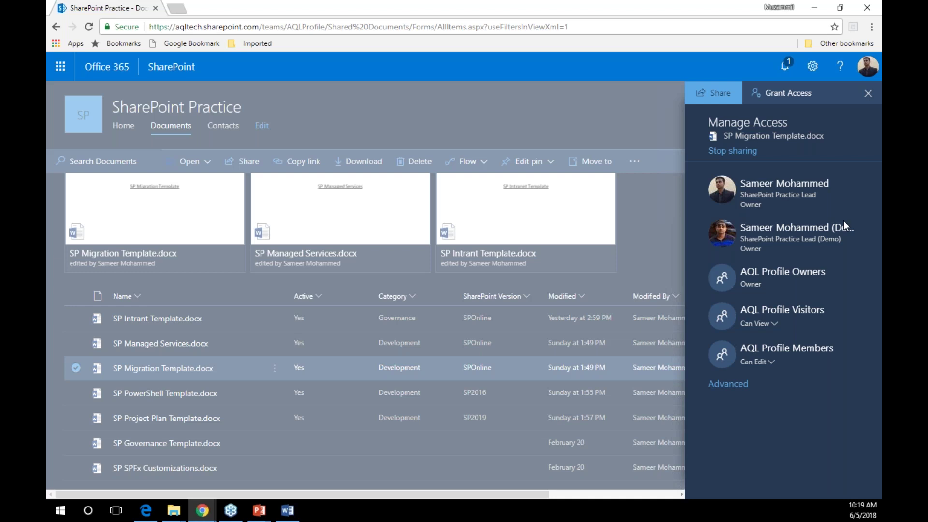
pyautogui.click(868, 95)
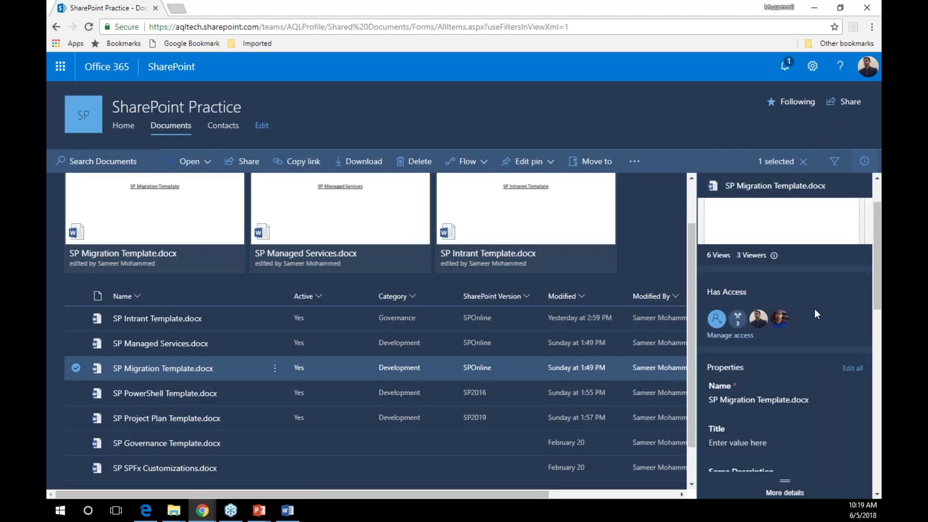
# Enter "SPMigration Template for SPOnline" as the Title property of SP Migration Template.docx and save it
pyautogui.scroll(1, 811, 240)
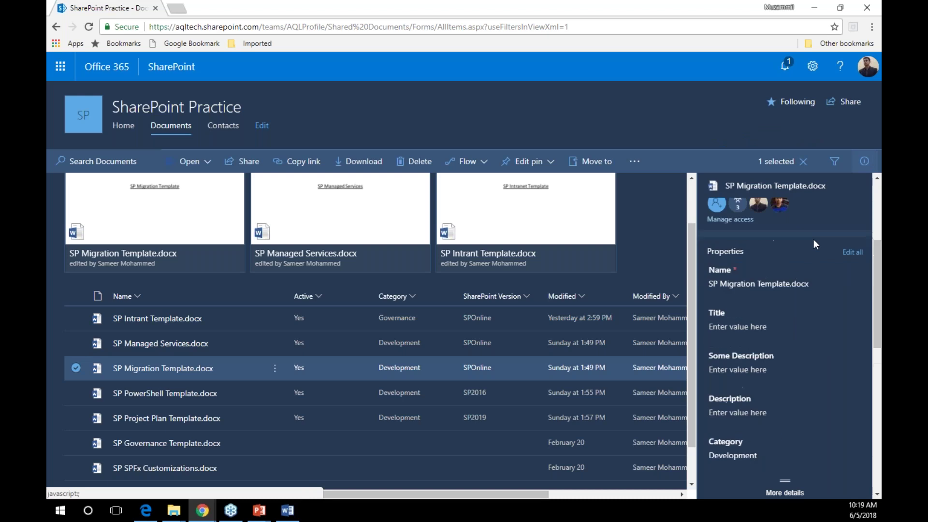
pyautogui.click(755, 329)
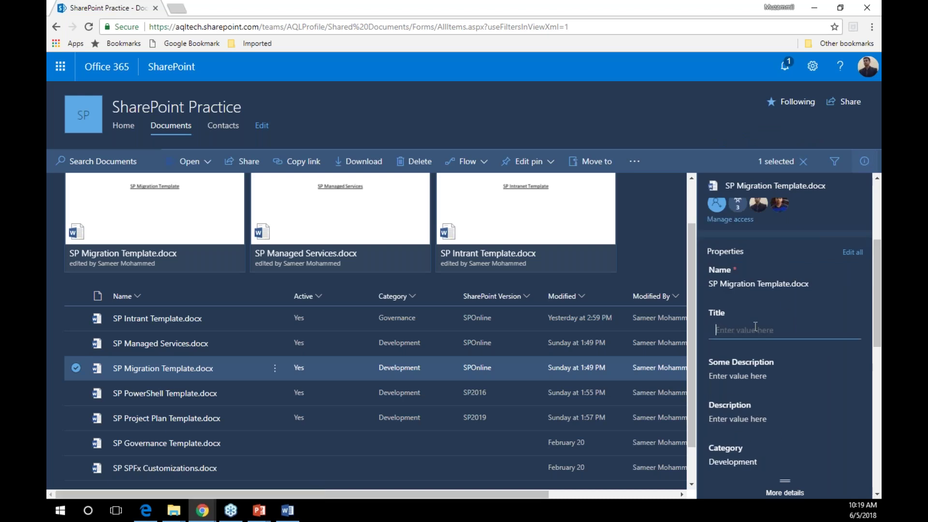
pyautogui.write('S')
pyautogui.write('PMigration ')
pyautogui.write('Tempalt')
pyautogui.press('BackSpace')
pyautogui.press('BackSpace')
pyautogui.press('BackSpace')
pyautogui.write('late for ')
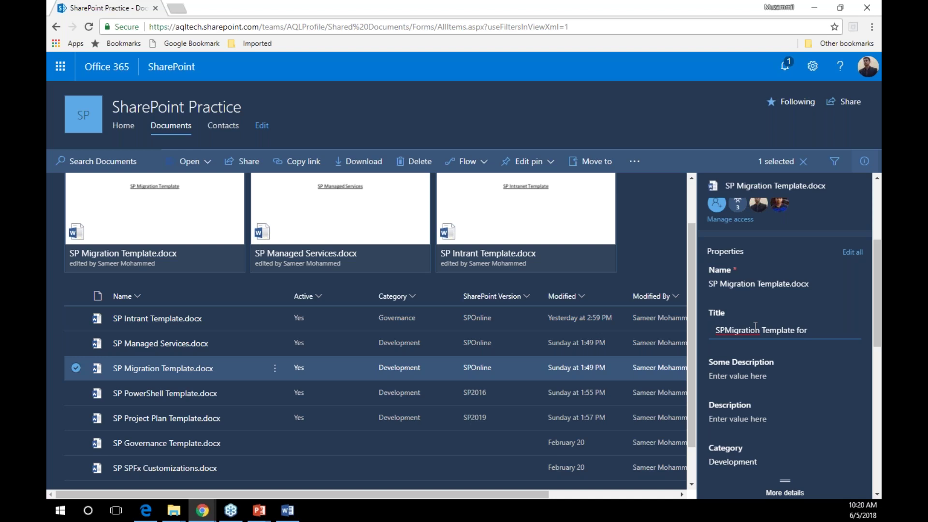
pyautogui.write('SPOnline')
pyautogui.scroll(-1, 799, 379)
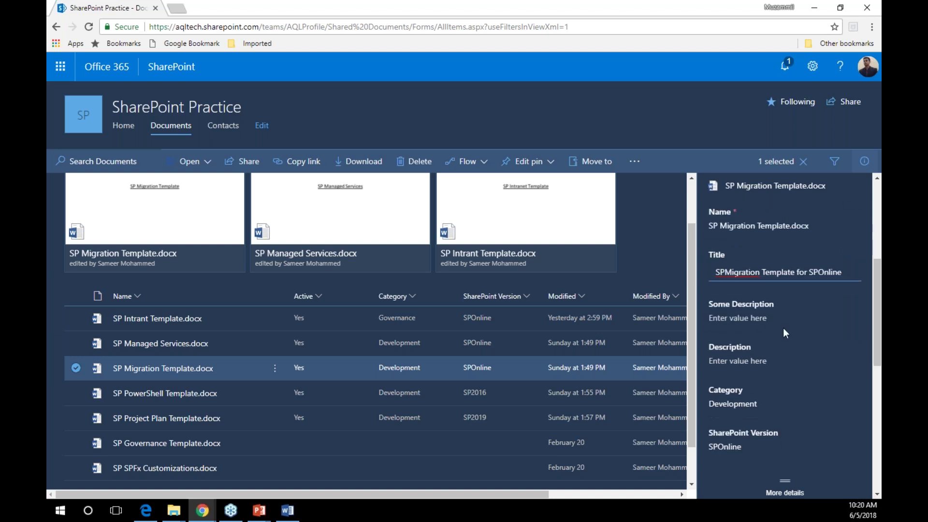
pyautogui.click(786, 328)
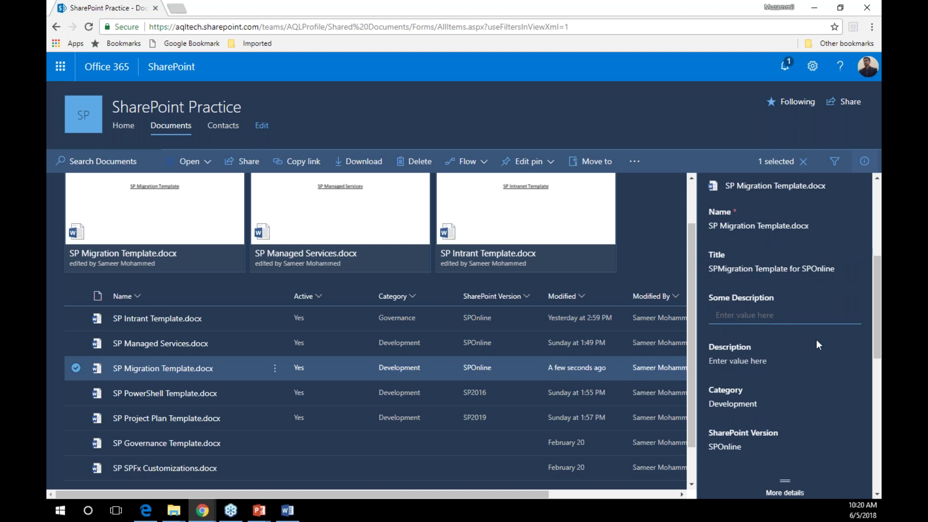
# Switch the Active property of SP Migration Template.docx to No and back to Yes
pyautogui.scroll(-2, 816, 340)
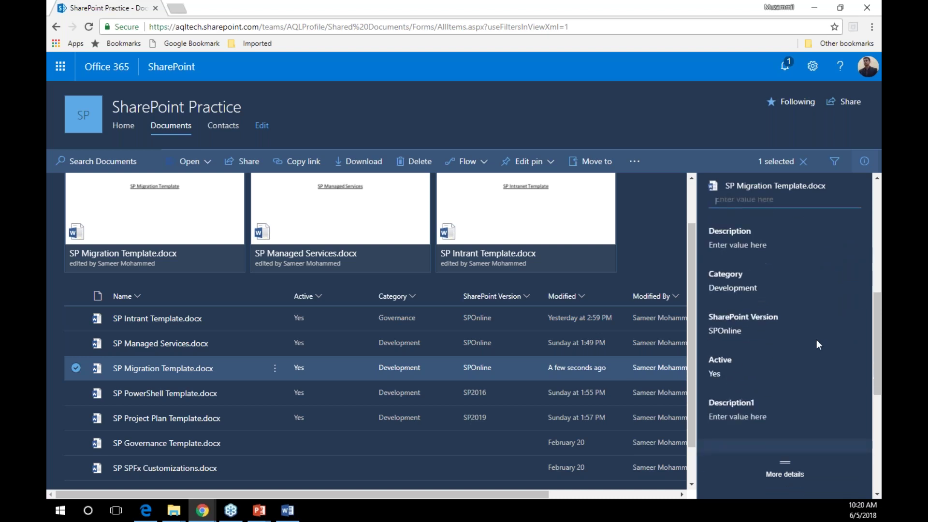
pyautogui.click(721, 368)
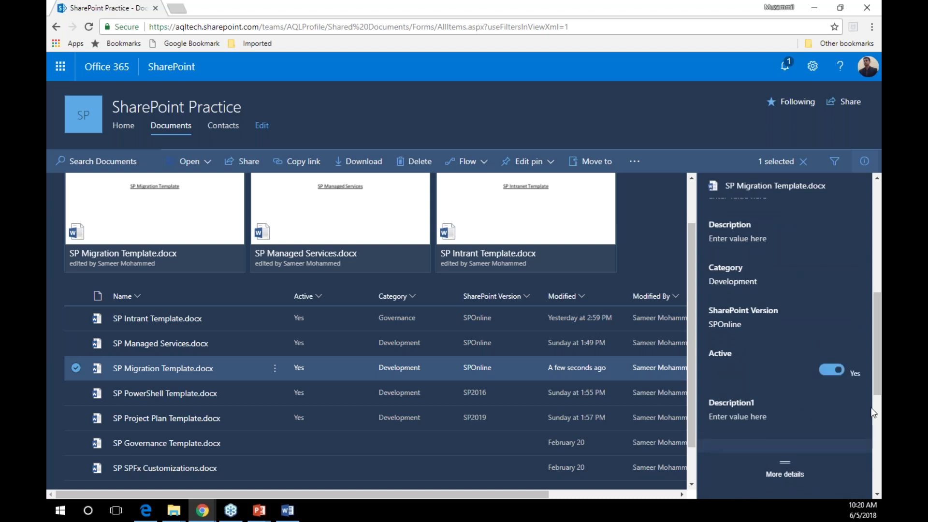
pyautogui.click(824, 372)
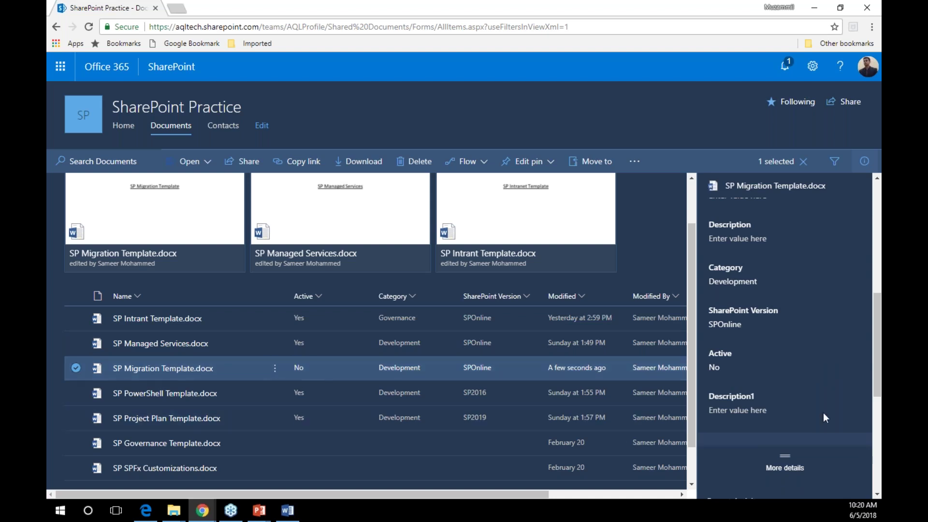
pyautogui.click(761, 368)
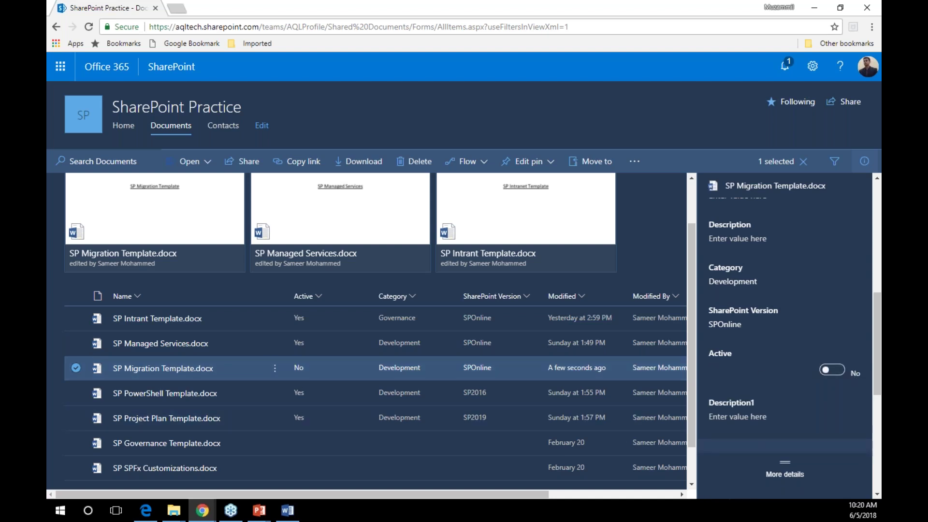
pyautogui.click(832, 370)
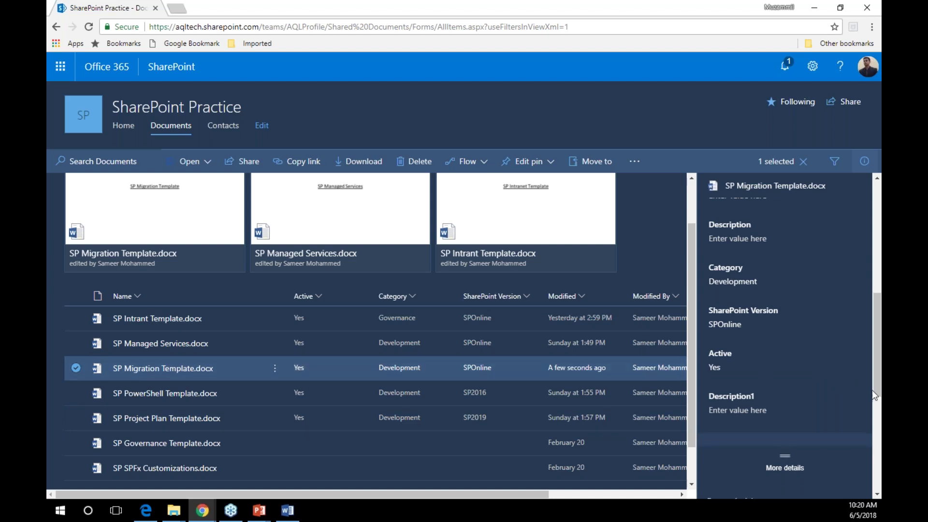
# Review the recent activity and file information in the details of SP Migration Template.docx
pyautogui.moveTo(878, 388); pyautogui.dragTo(879, 465)
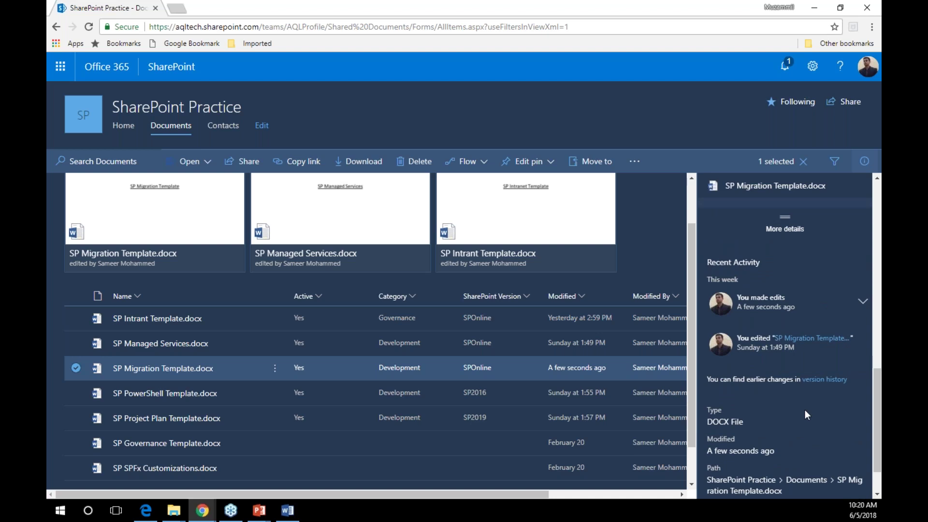
# Review the version history of SP Migration Template.docx and close it
pyautogui.scroll(-1, 805, 411)
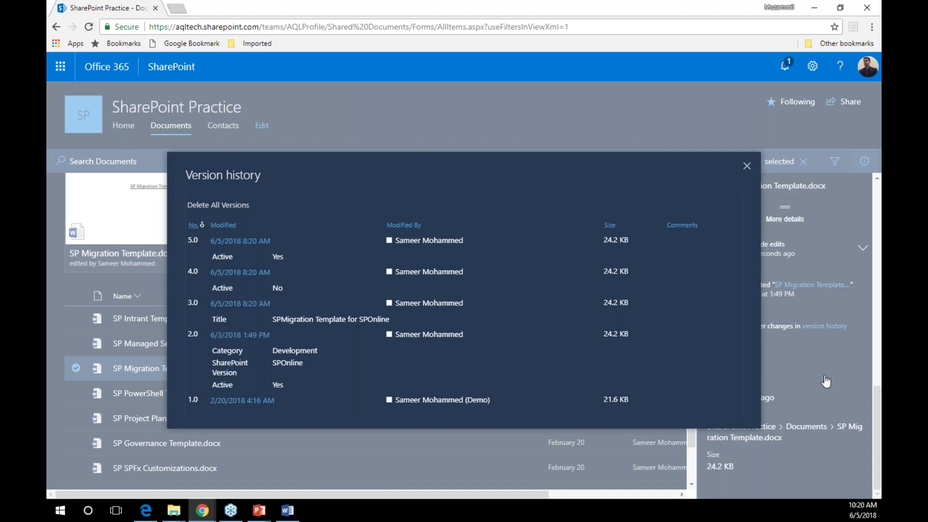
pyautogui.click(747, 166)
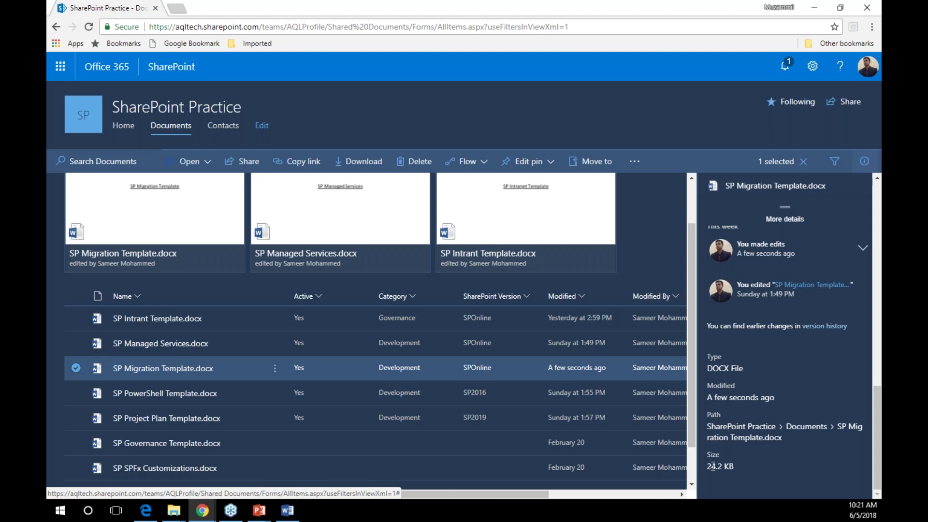
# Bulk edit the SP Intrant, SP Managed Services and SP Migration documents to Category Migration, SharePoint Version SPOnline and Active Yes, and save
pyautogui.moveTo(203, 369)
pyautogui.click(77, 343)
pyautogui.click(74, 319)
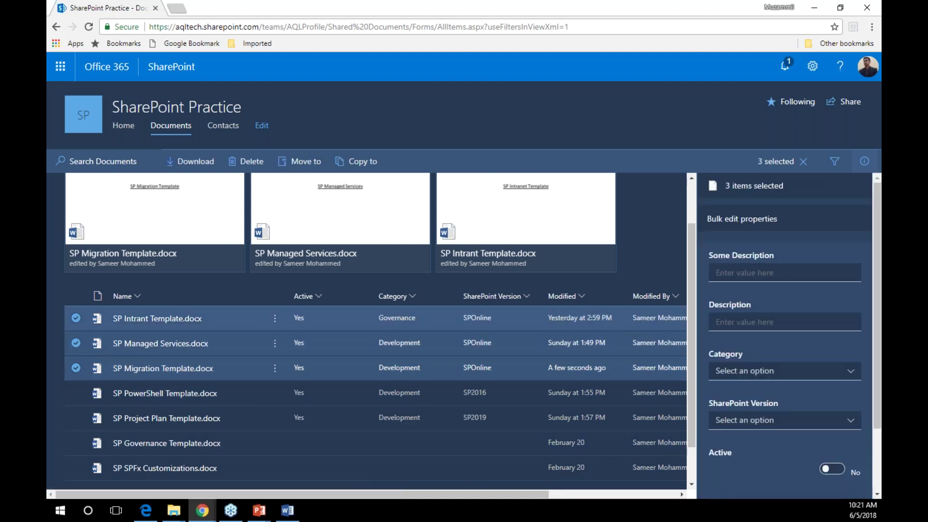
pyautogui.moveTo(879, 262); pyautogui.dragTo(880, 331)
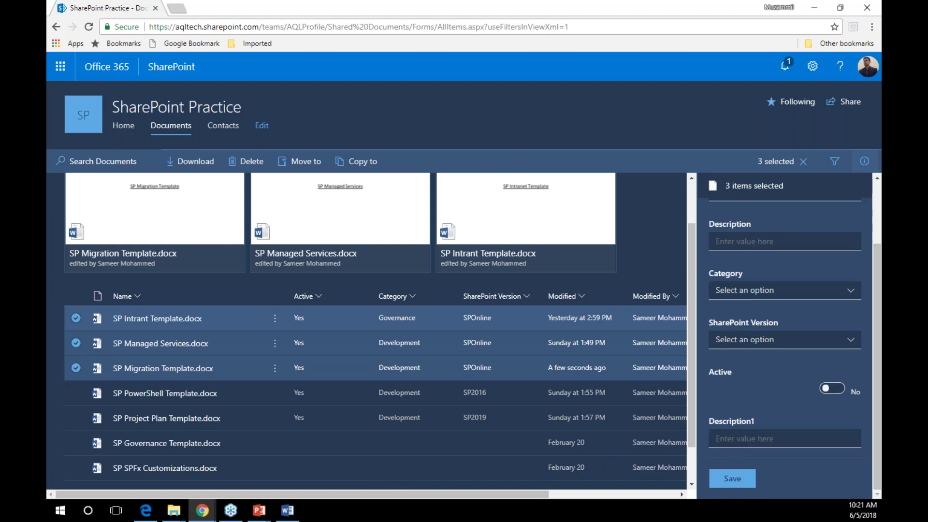
pyautogui.click(832, 389)
pyautogui.click(856, 293)
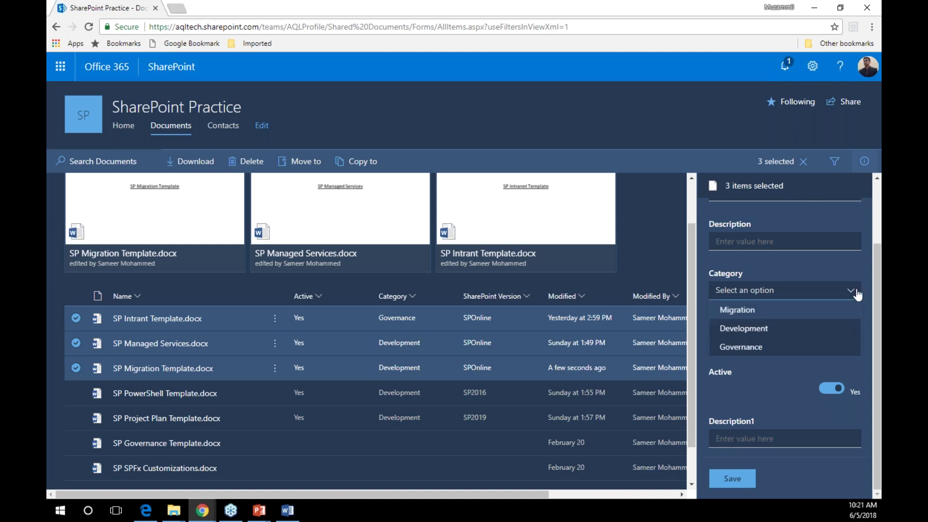
pyautogui.click(823, 311)
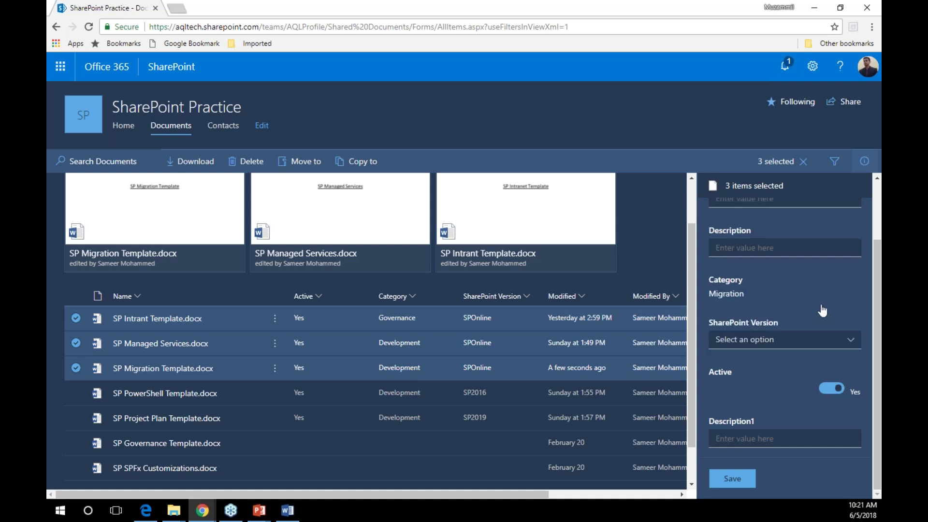
pyautogui.click(851, 340)
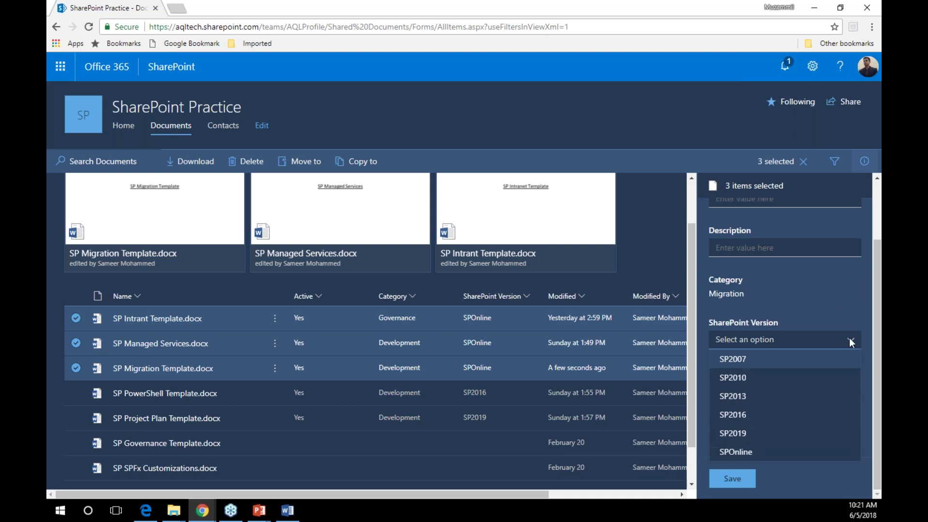
pyautogui.click(779, 454)
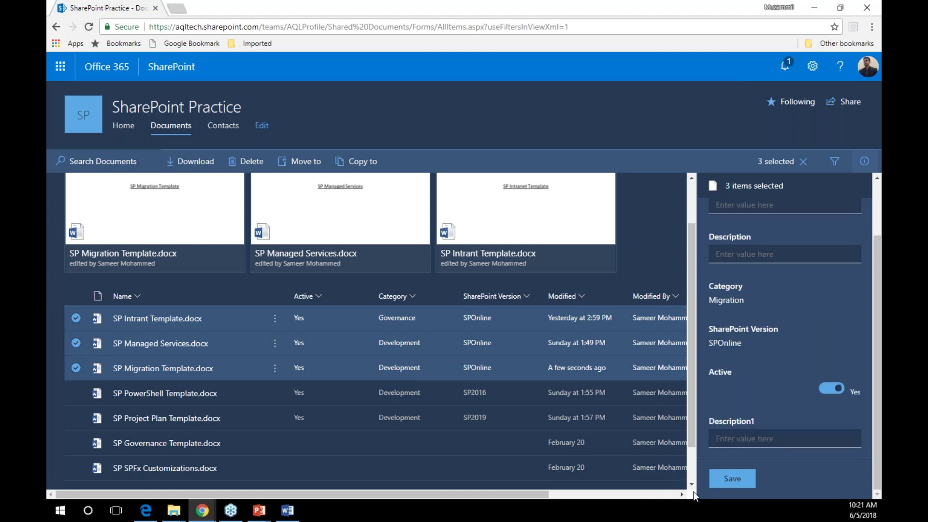
pyautogui.click(732, 479)
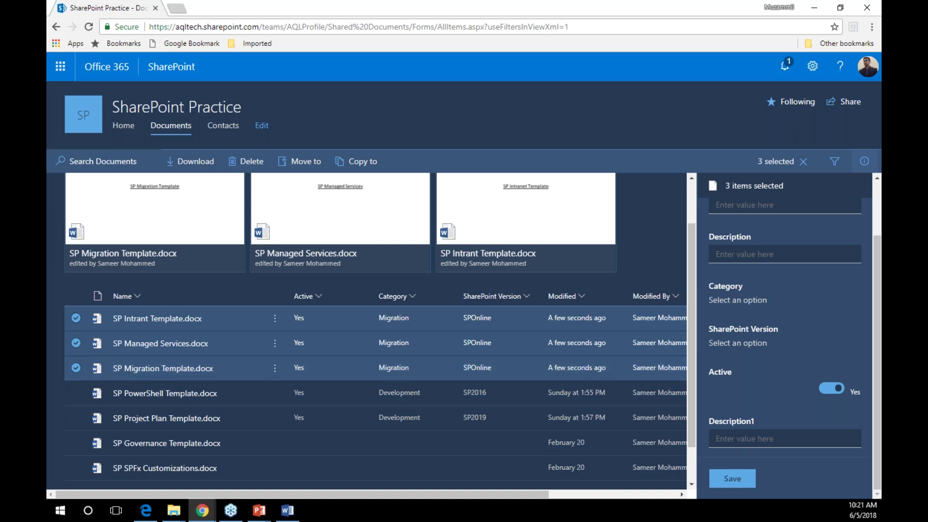
pyautogui.hotkey('alt', 'Tab')
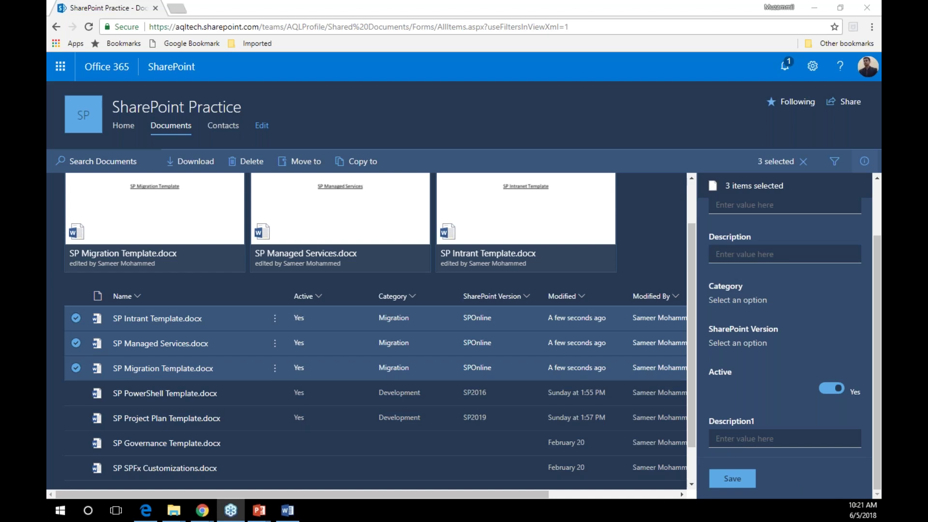
pyautogui.hotkey('alt', 'Tab')
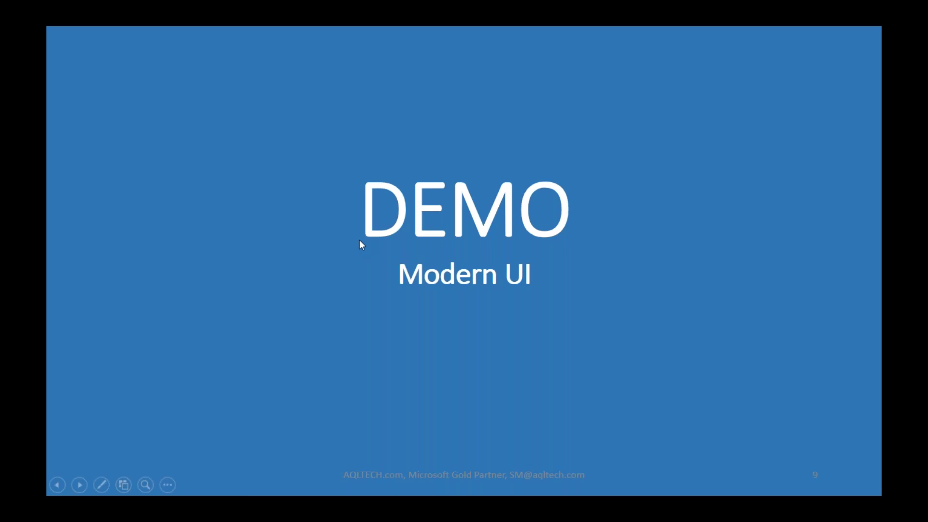
pyautogui.click(381, 304)
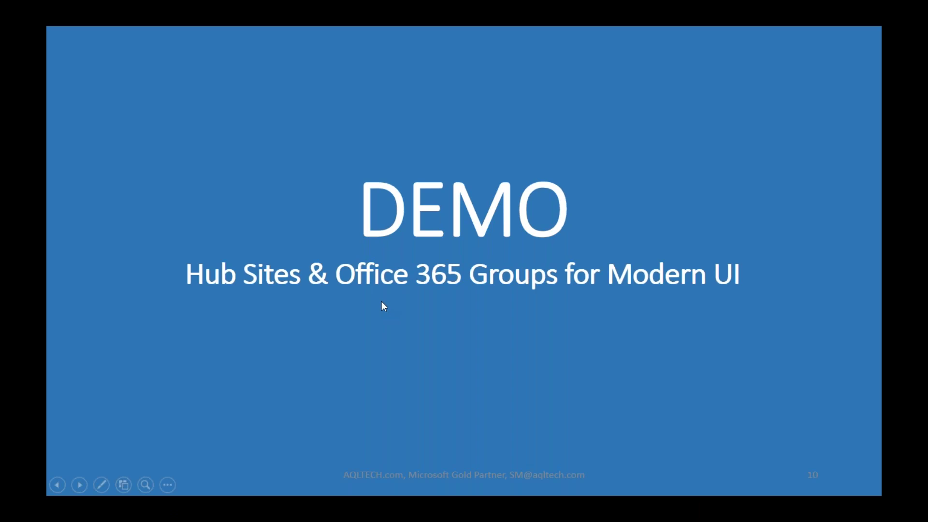
pyautogui.hotkey('alt', 'Tab')
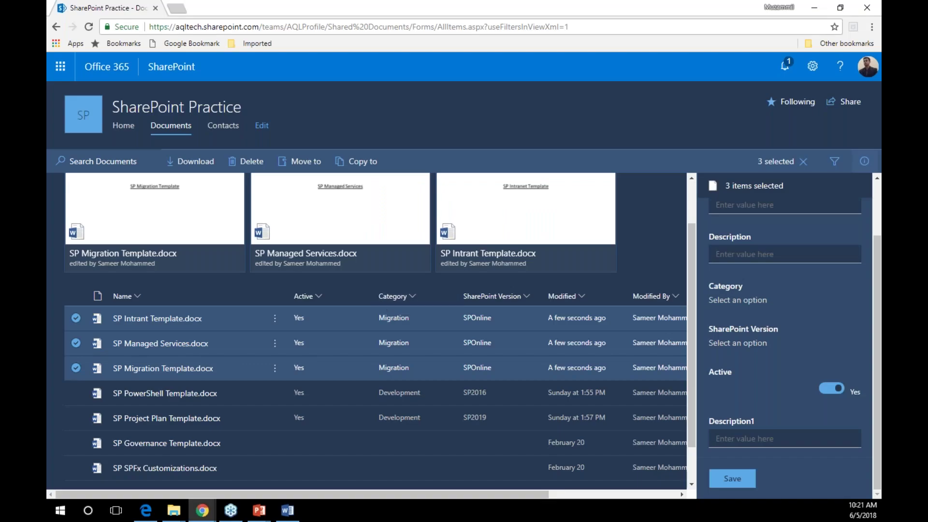
pyautogui.hotkey('alt', 'Tab')
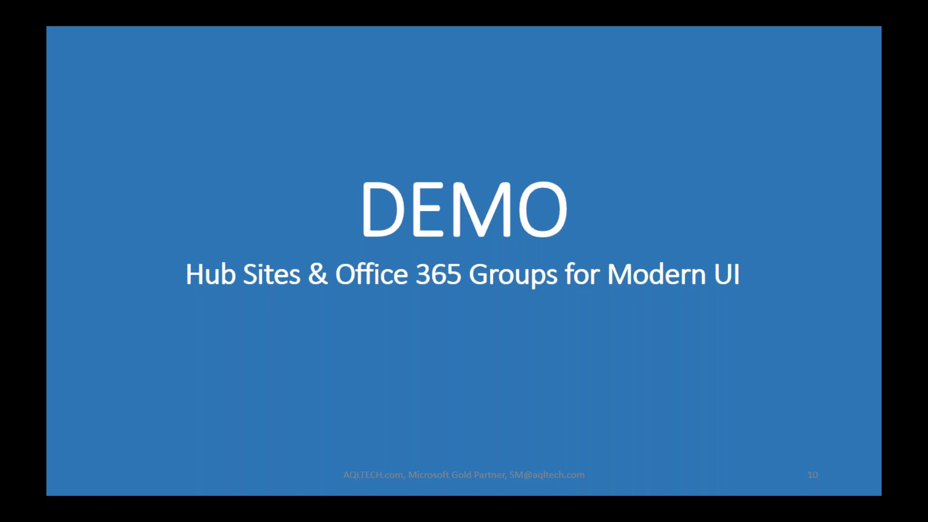
pyautogui.press('Right')
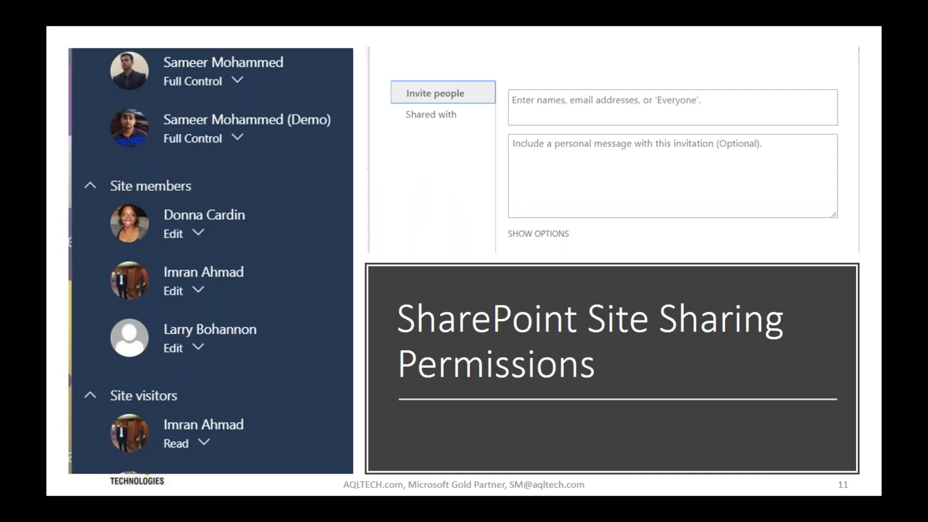
pyautogui.press('Left')
pyautogui.press('Left')
pyautogui.press('Left')
pyautogui.press('Left')
pyautogui.press('Left')
pyautogui.press('Left')
pyautogui.press('Left')
pyautogui.press('Left')
pyautogui.press('Left')
pyautogui.press('Left')
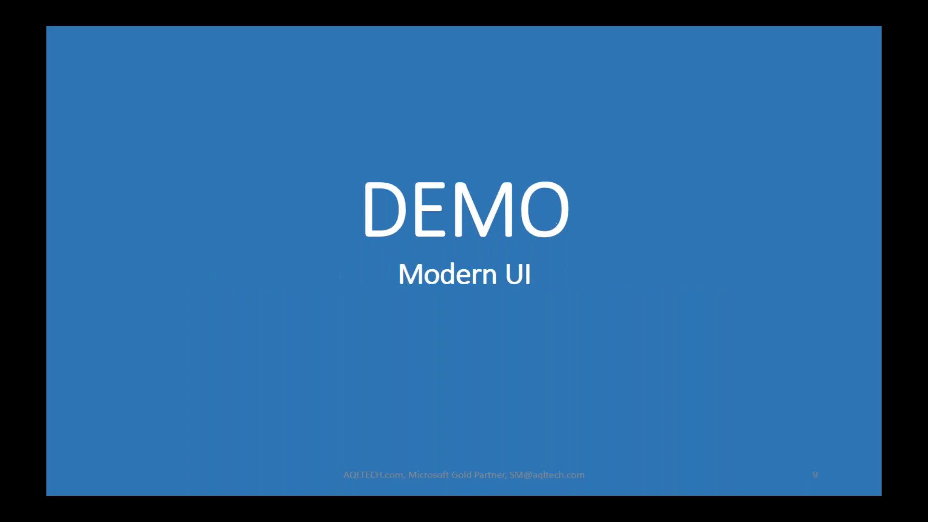
pyautogui.press('Right')
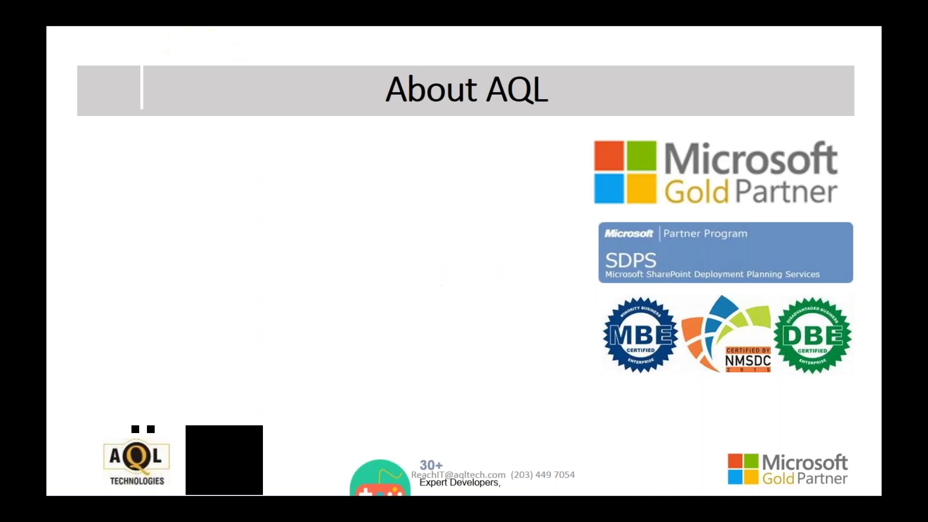
pyautogui.press('Right')
pyautogui.press('Right')
pyautogui.press('Right')
pyautogui.press('Right')
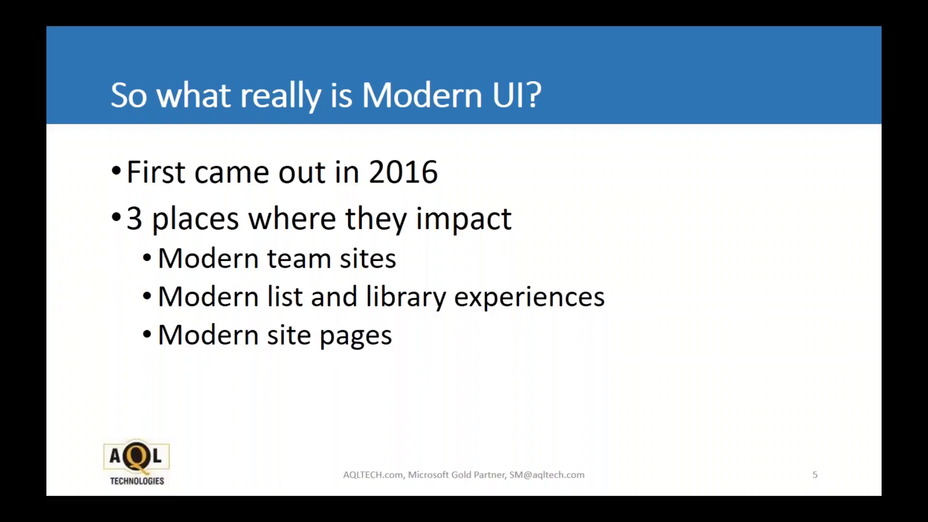
pyautogui.press('Right')
pyautogui.press('Right')
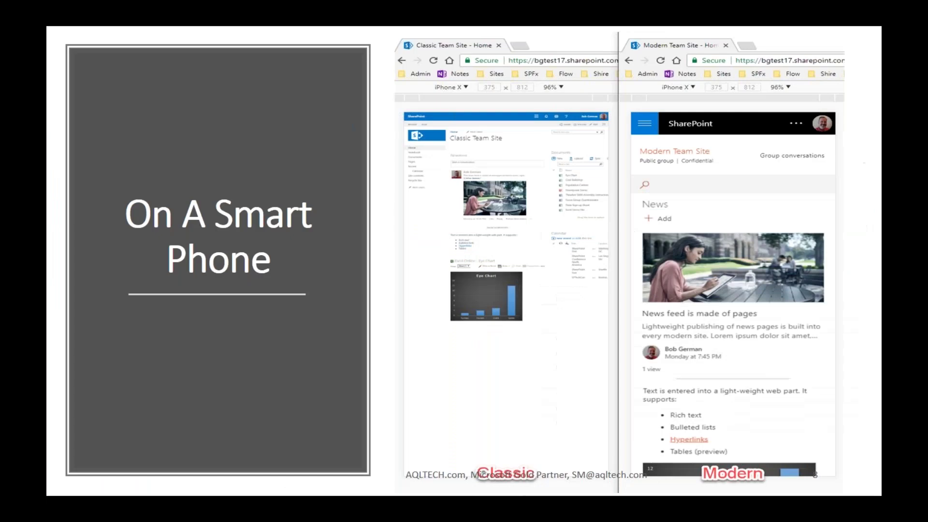
pyautogui.press('Right')
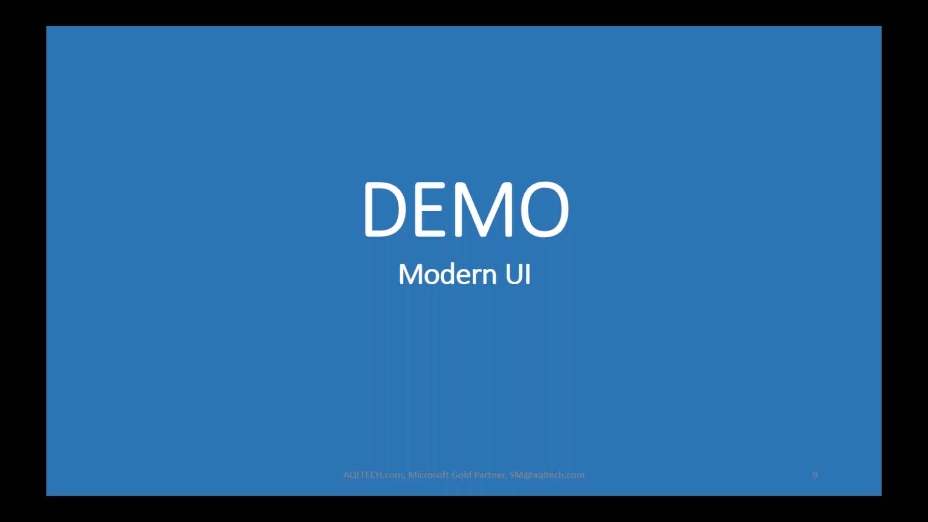
pyautogui.press('Right')
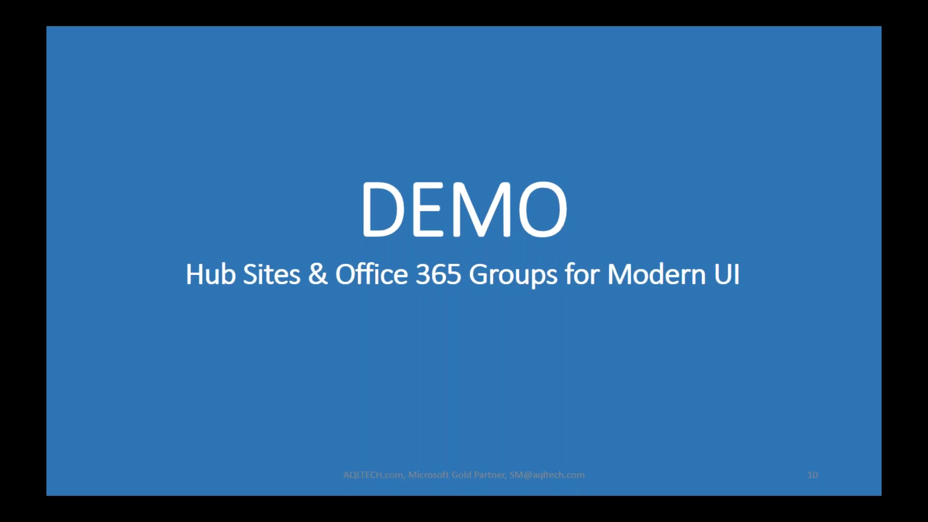
pyautogui.press('Left')
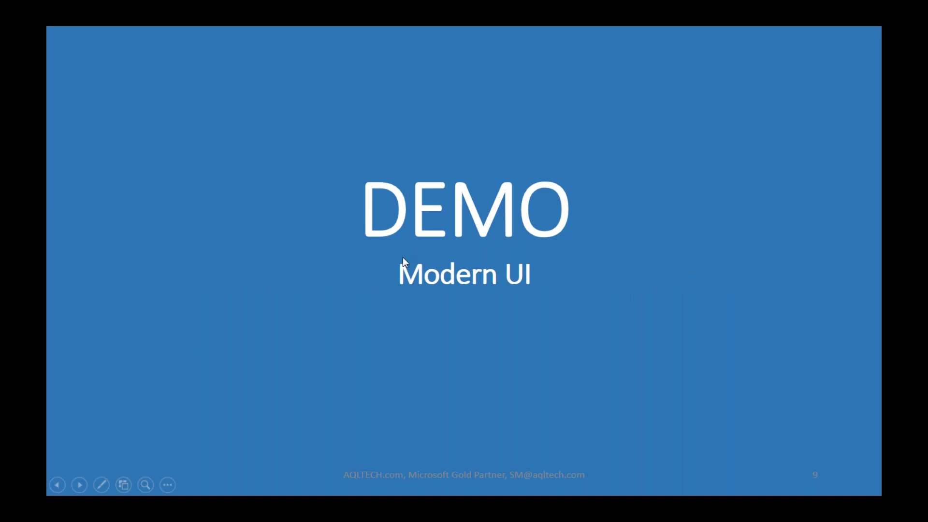
pyautogui.hotkey('alt', 'Tab')
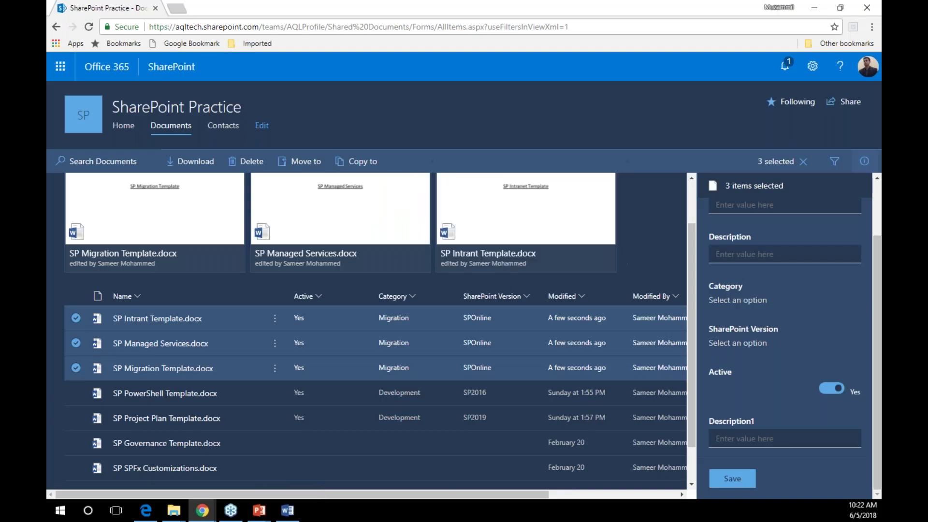
# Deselect SP Intrant Template.docx, SP Managed Services.docx and SP Migration Template.docx in the library
pyautogui.click(76, 318)
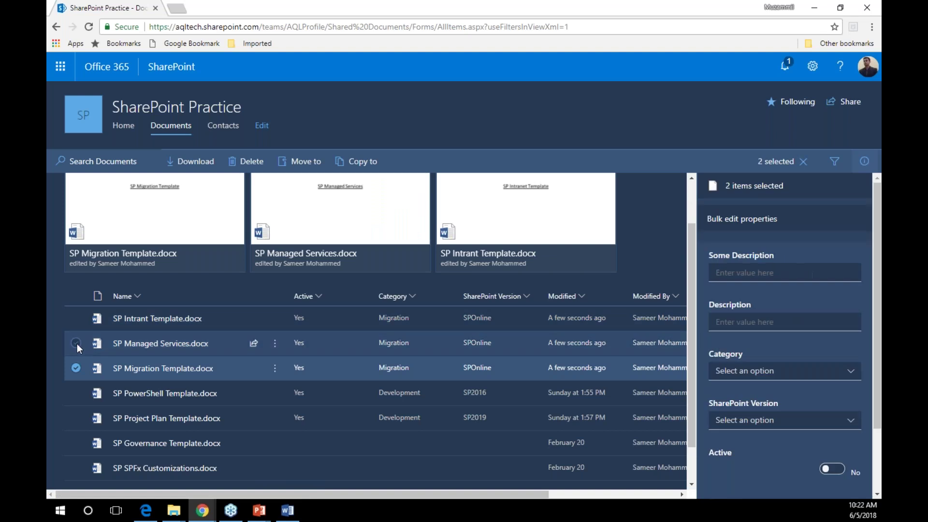
pyautogui.click(77, 344)
pyautogui.click(78, 367)
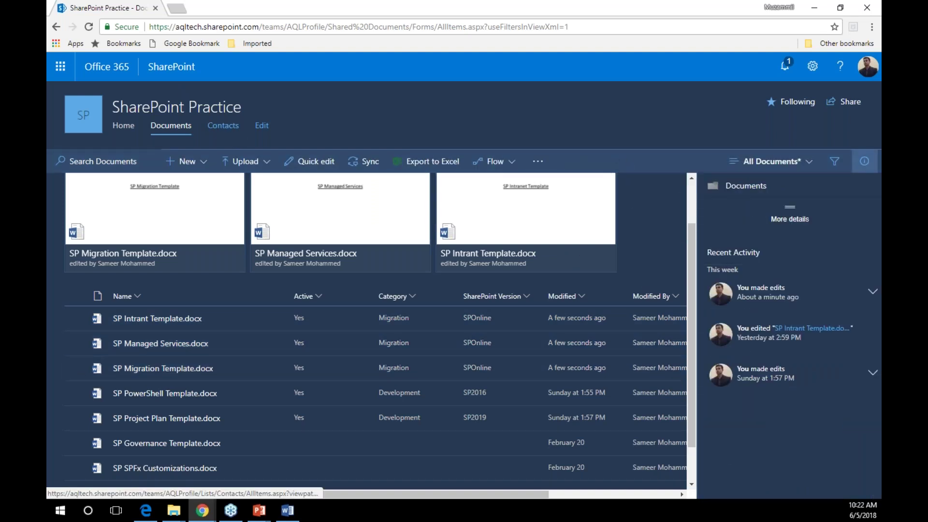
# Open the Contacts list, view its new item form, and close the form without adding an entry
pyautogui.click(223, 126)
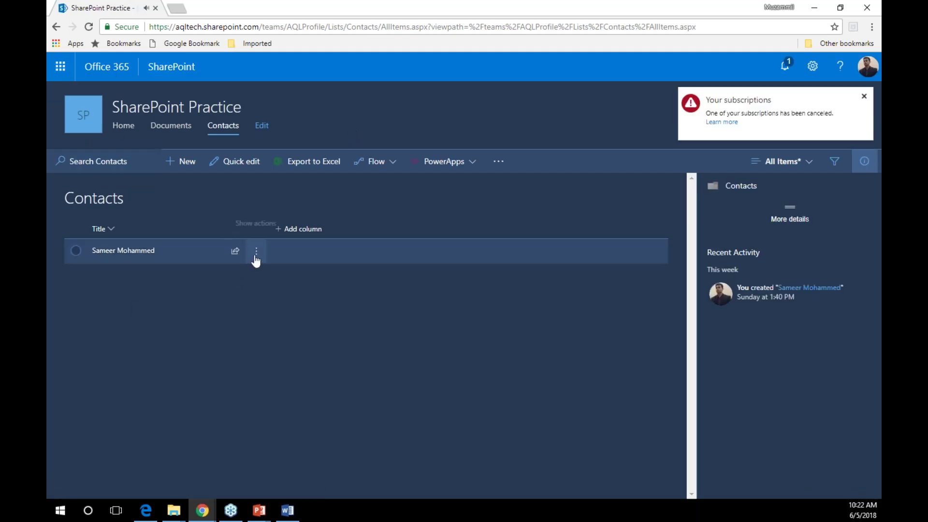
pyautogui.click(178, 165)
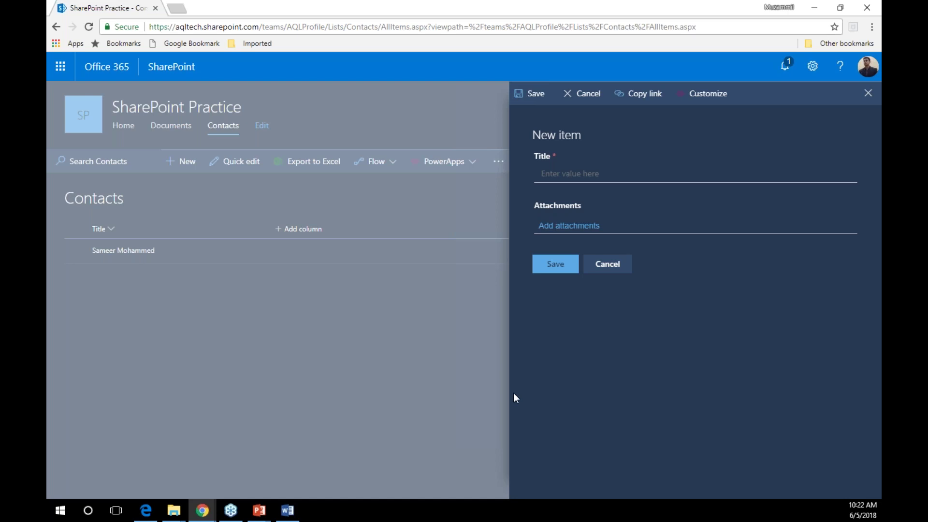
pyautogui.click(206, 259)
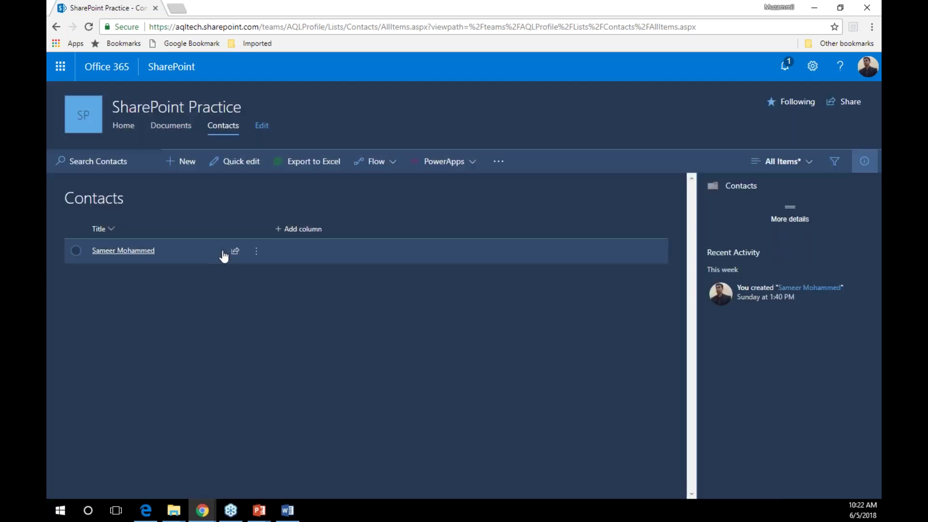
# Open the existing contact for full editing and open its form for customization in PowerApps
pyautogui.click(220, 256)
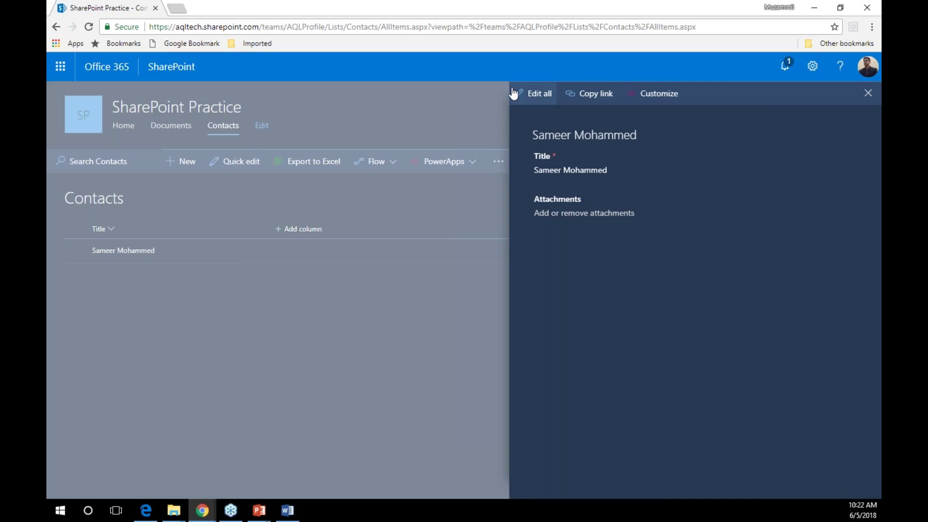
pyautogui.click(530, 94)
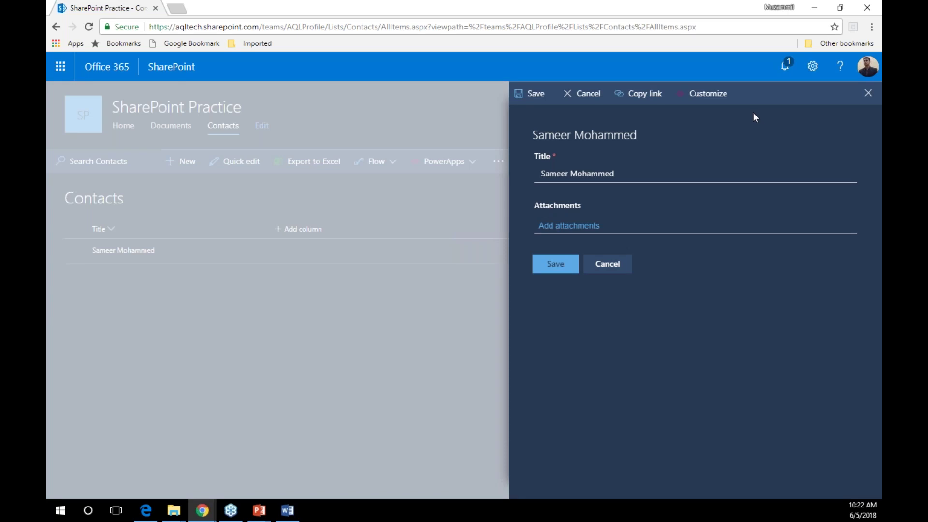
pyautogui.click(714, 95)
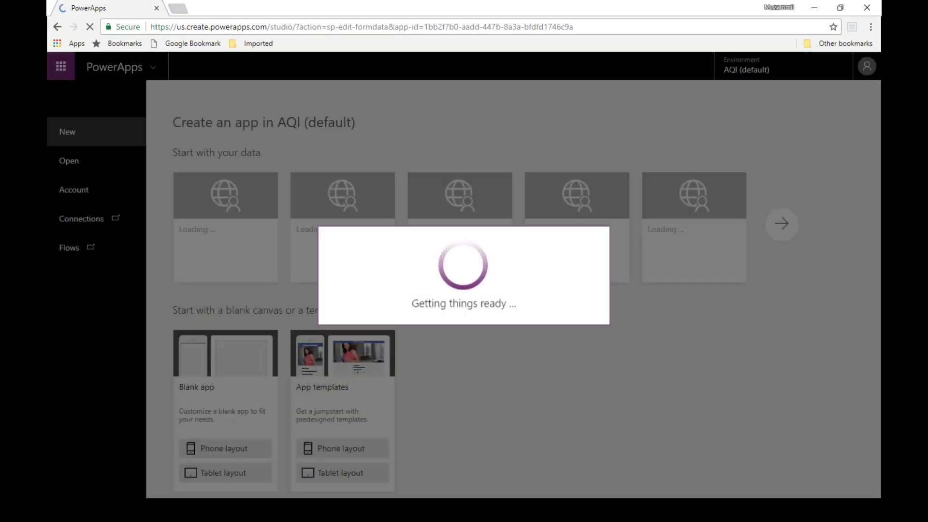
# Leave the PowerApps form editor and return to the SharePoint Practice Documents library
pyautogui.click(58, 27)
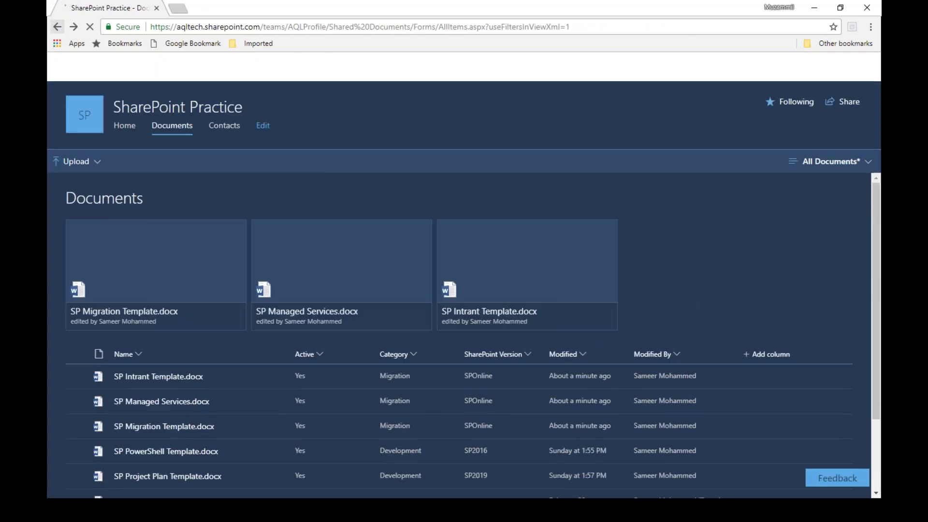
pyautogui.click(75, 28)
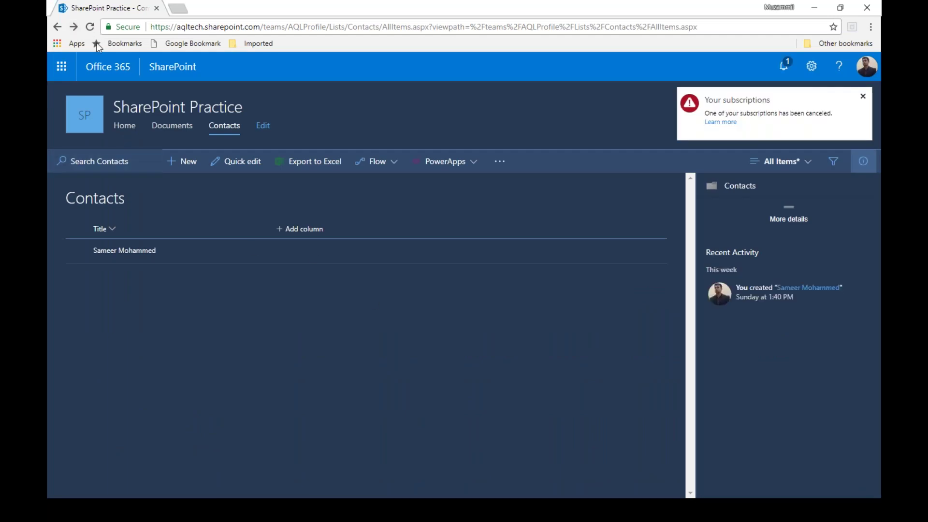
pyautogui.click(57, 27)
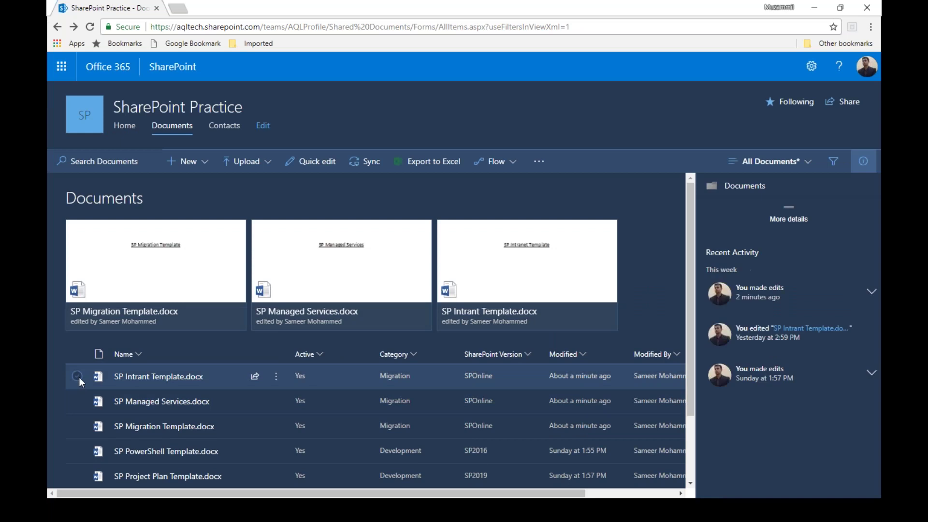
# Copy SP Intrant Template.docx, SP Managed Services.docx and SP Migration Template.docx to the Dynamics CRM site
pyautogui.click(76, 378)
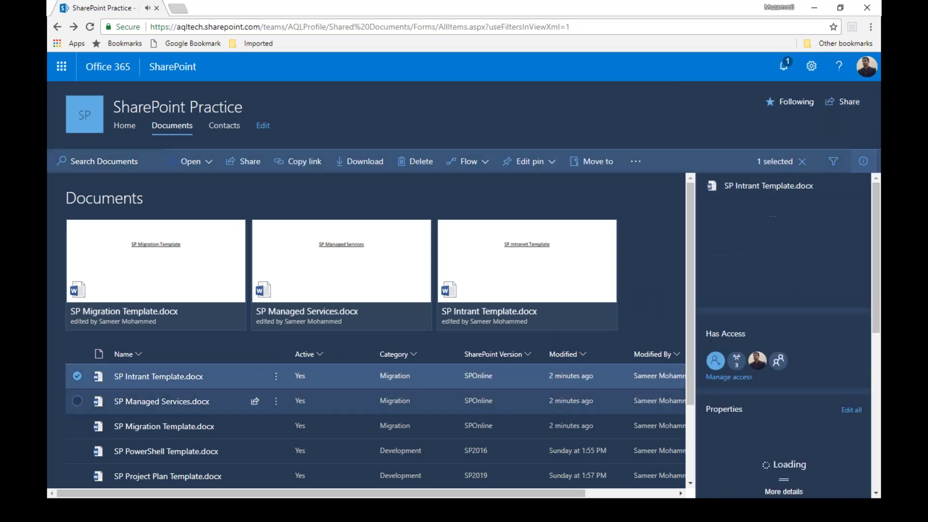
pyautogui.click(77, 402)
pyautogui.click(77, 426)
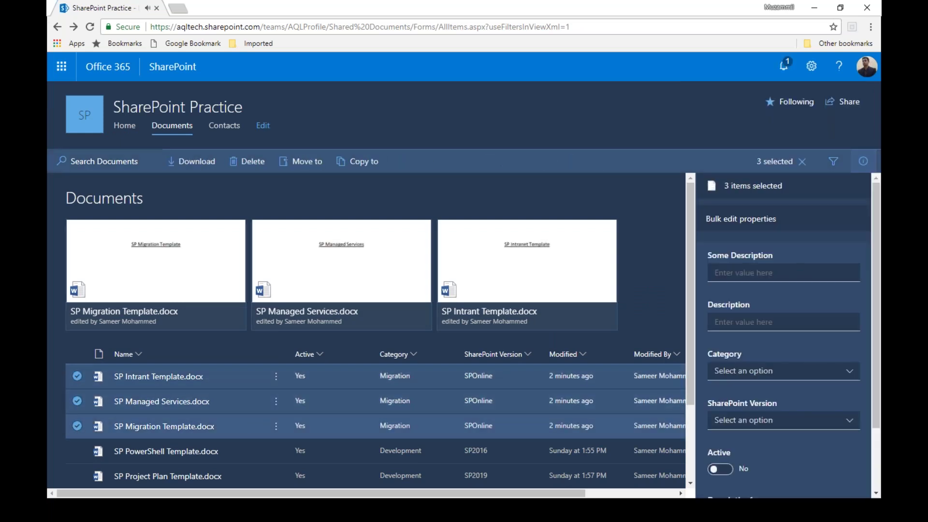
pyautogui.click(358, 161)
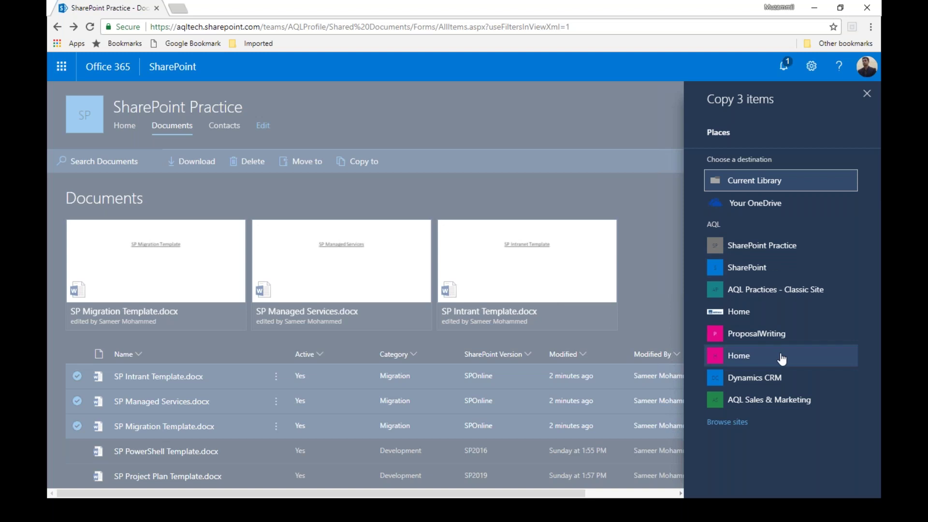
pyautogui.click(767, 379)
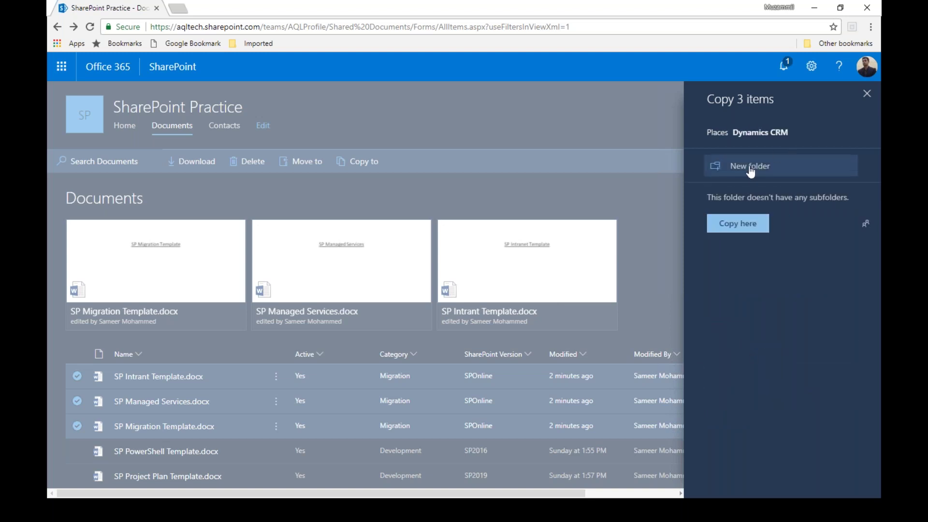
pyautogui.click(739, 226)
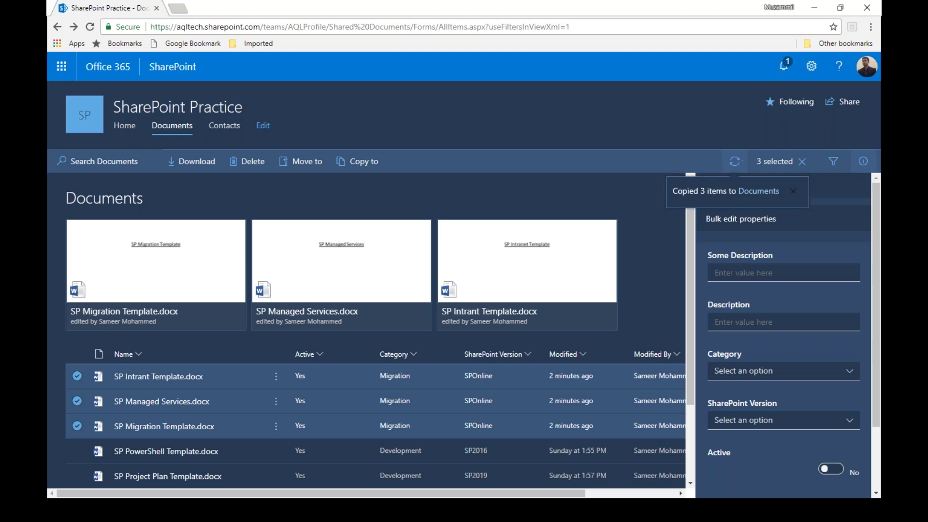
# Open the destination library of the copied files, dismiss the subscription notice, and check the copied documents
pyautogui.click(764, 191)
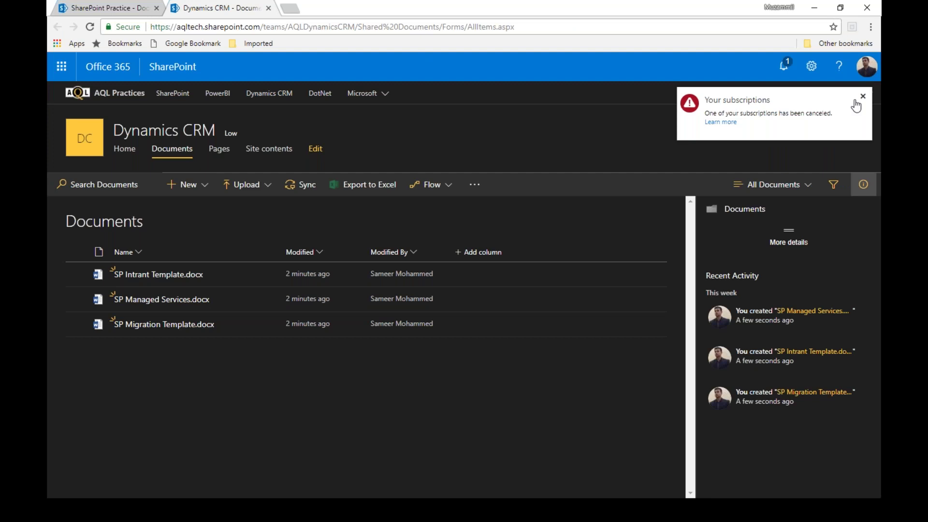
pyautogui.click(863, 97)
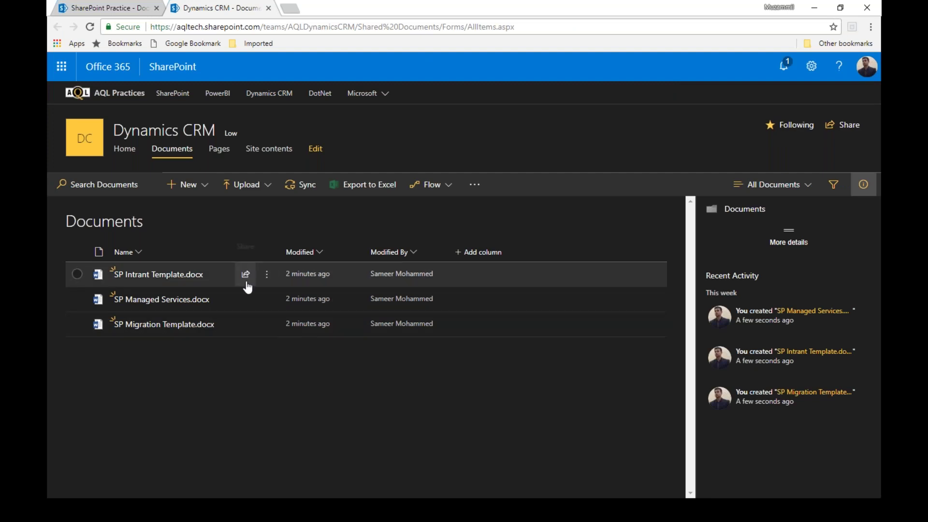
pyautogui.moveTo(229, 274)
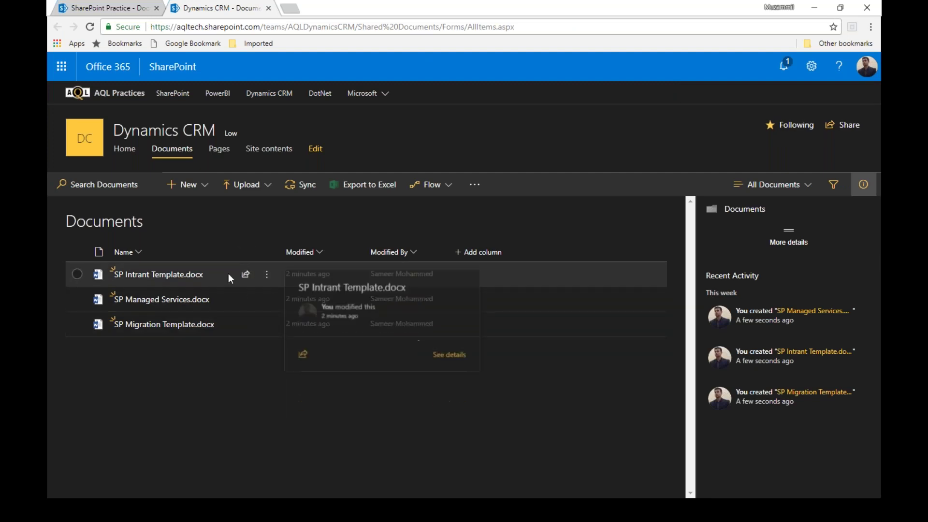
# Back in the SharePoint Practice library, keep only SP Migration Template.docx selected and copy its sharing link
pyautogui.click(114, 8)
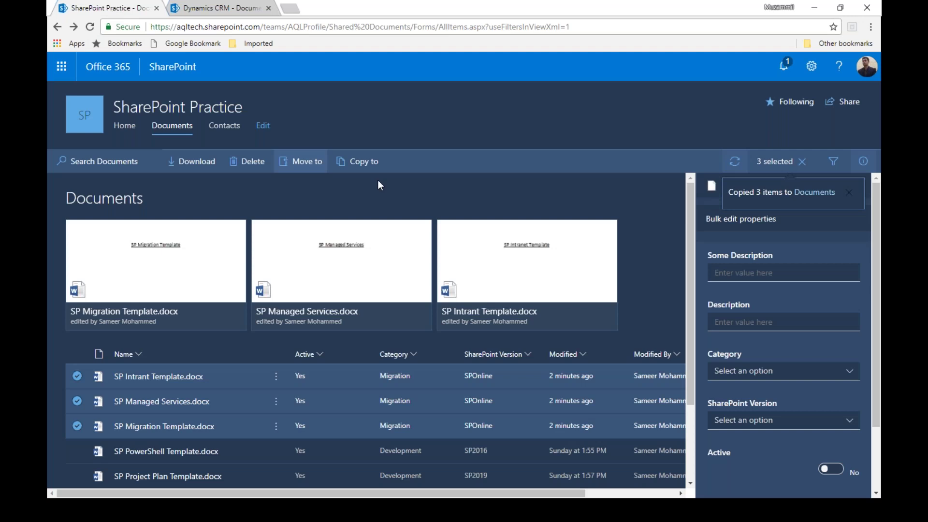
pyautogui.click(77, 376)
pyautogui.click(77, 401)
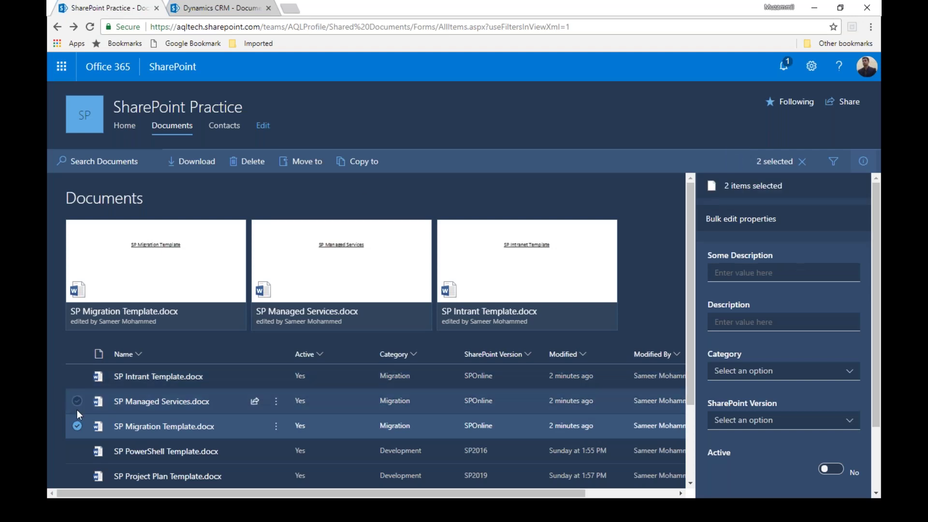
pyautogui.moveTo(174, 432)
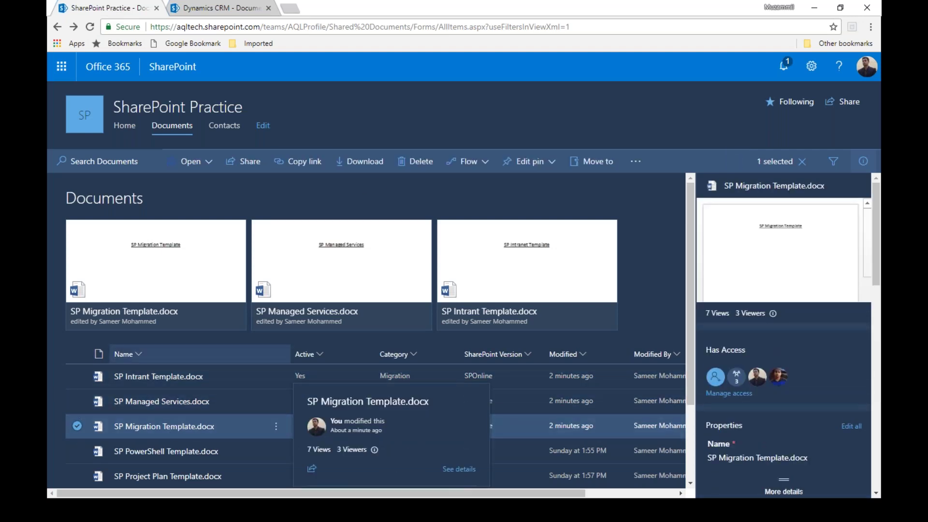
pyautogui.click(306, 164)
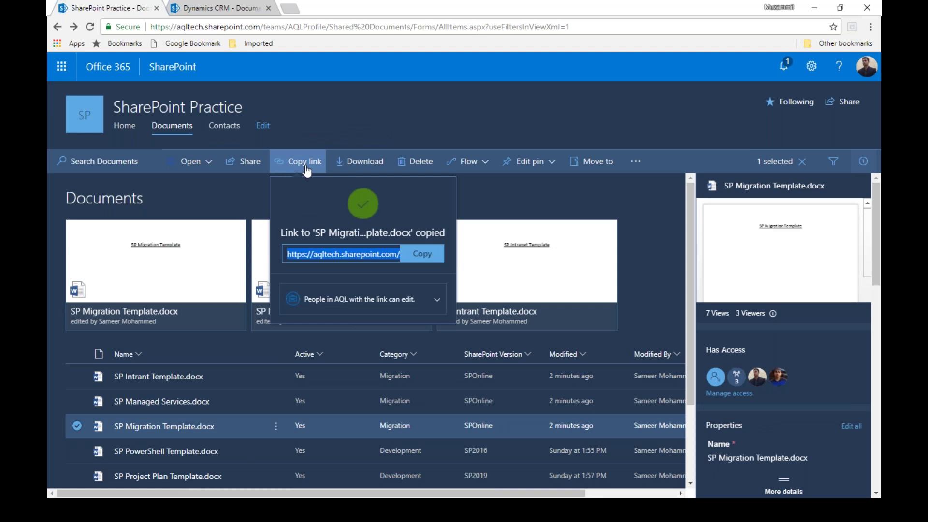
pyautogui.click(423, 258)
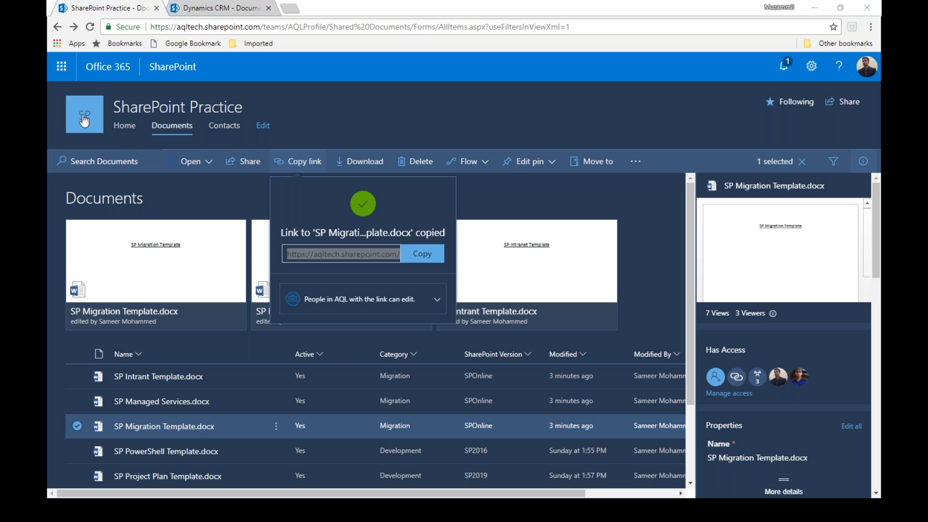
# Open the SharePoint Practice home page, dismiss the subscription notice, and return to the browser from the slideshow
pyautogui.click(127, 128)
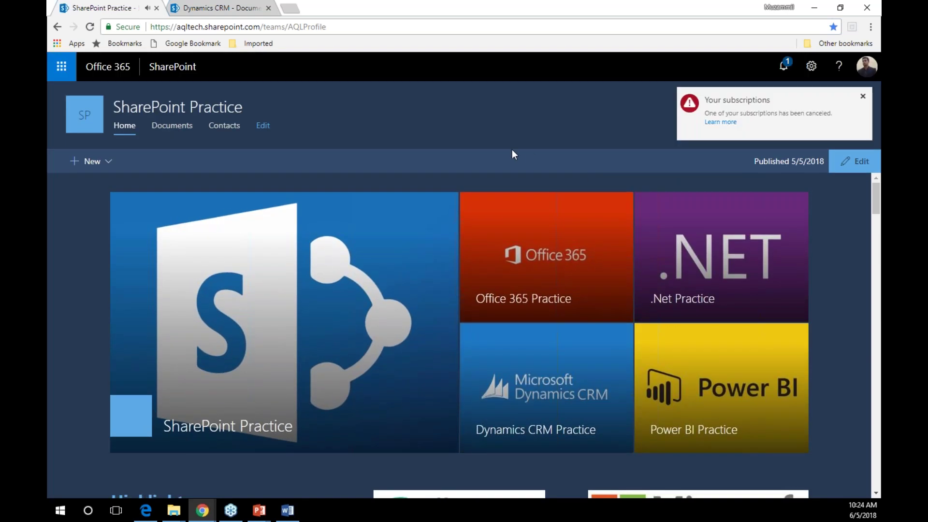
pyautogui.click(863, 96)
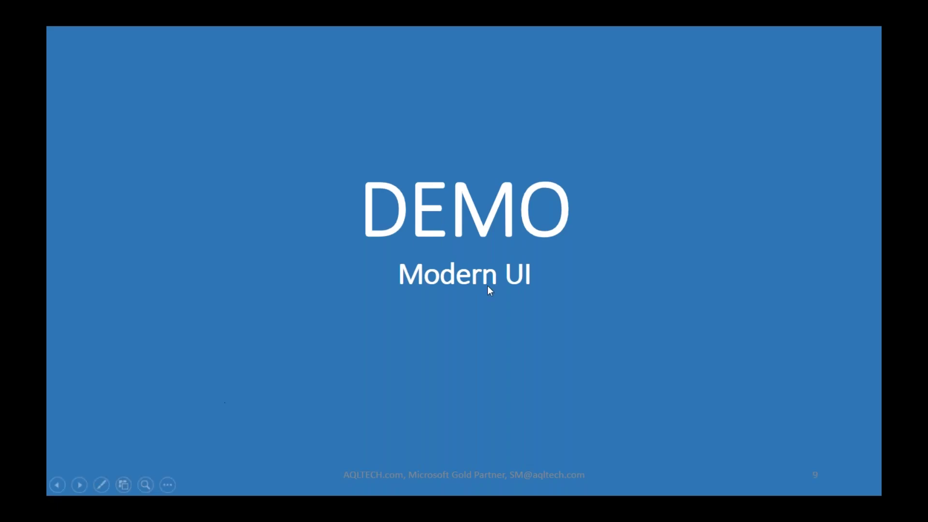
pyautogui.hotkey('alt', 'Tab')
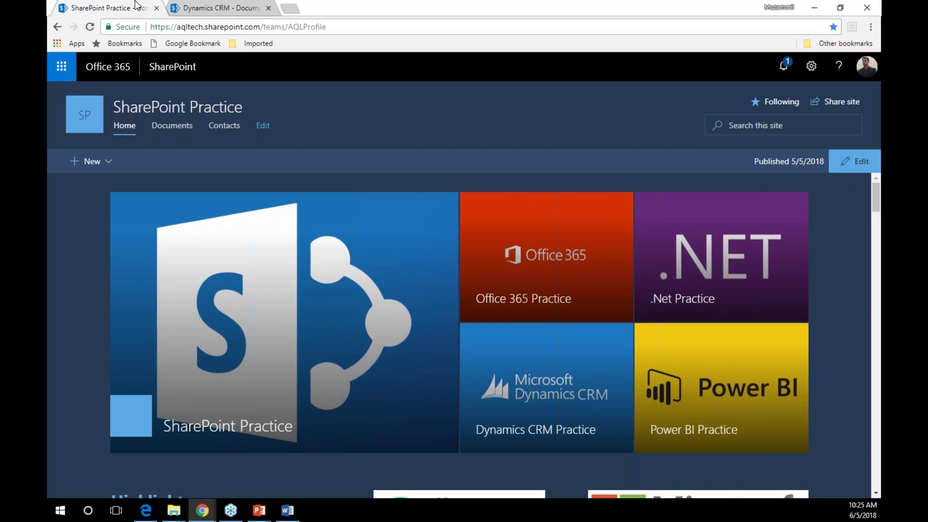
# Open the Dynamics CRM site's home page in edit mode and add a two-column section above News
pyautogui.click(199, 8)
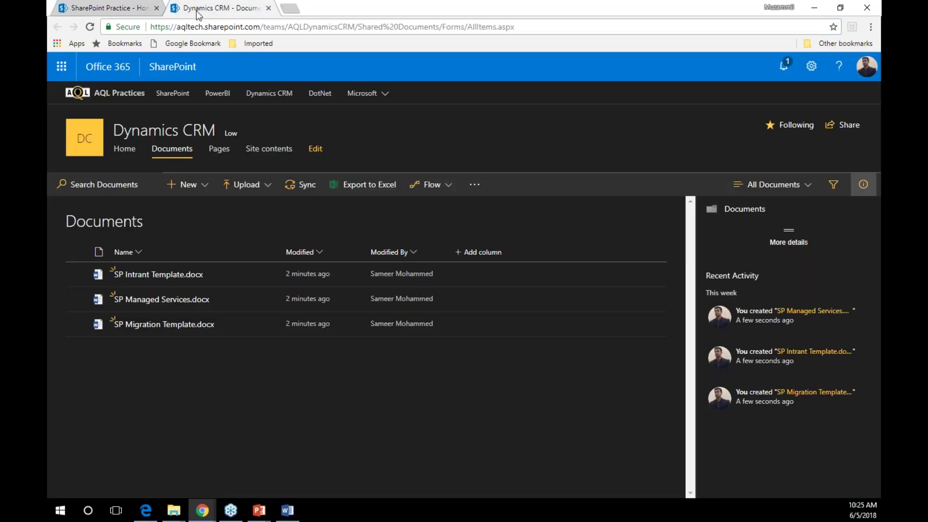
pyautogui.click(130, 131)
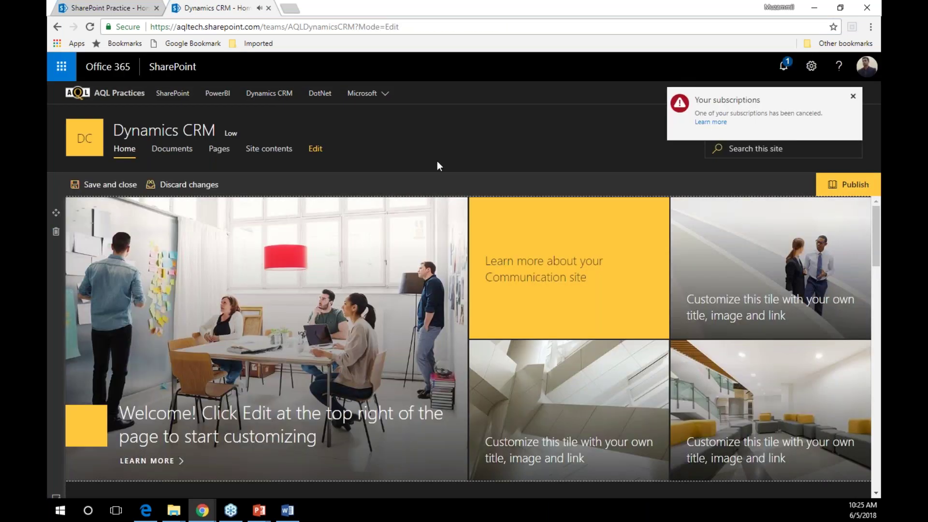
pyautogui.scroll(-5, 434, 390)
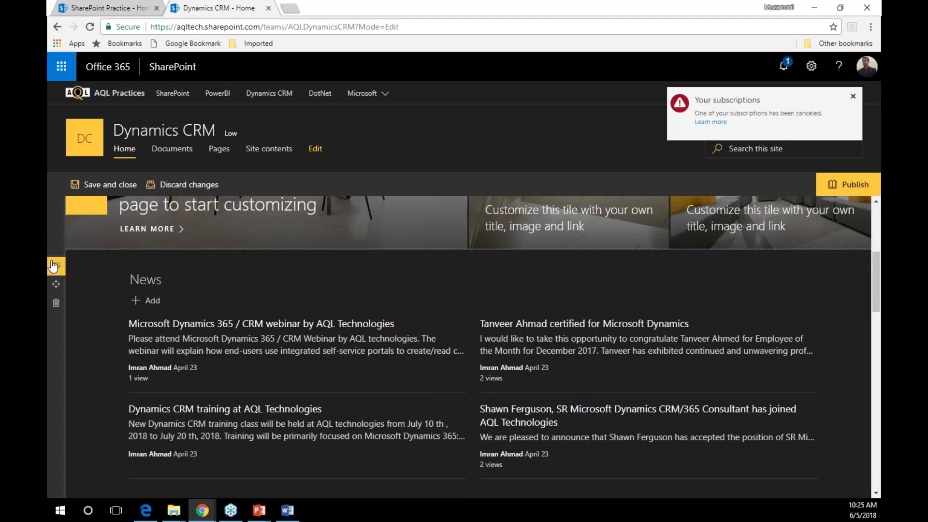
pyautogui.click(66, 250)
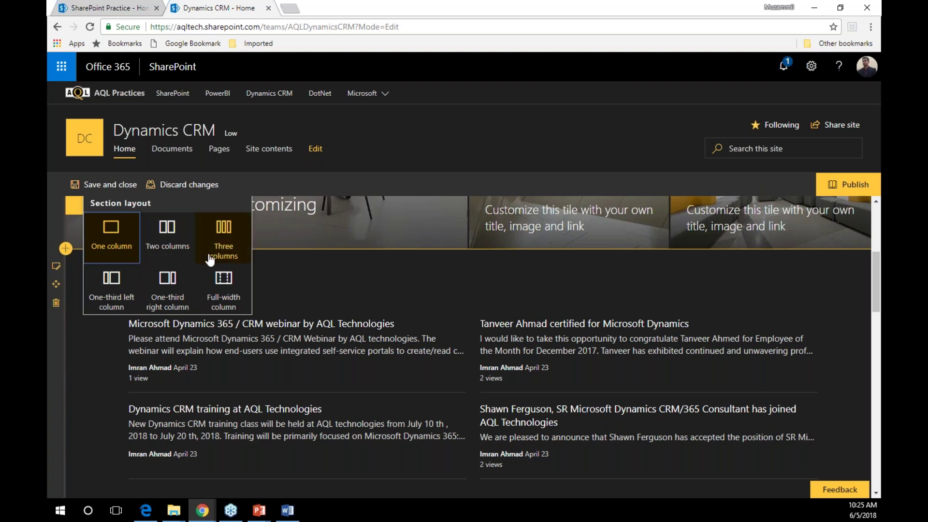
pyautogui.click(167, 250)
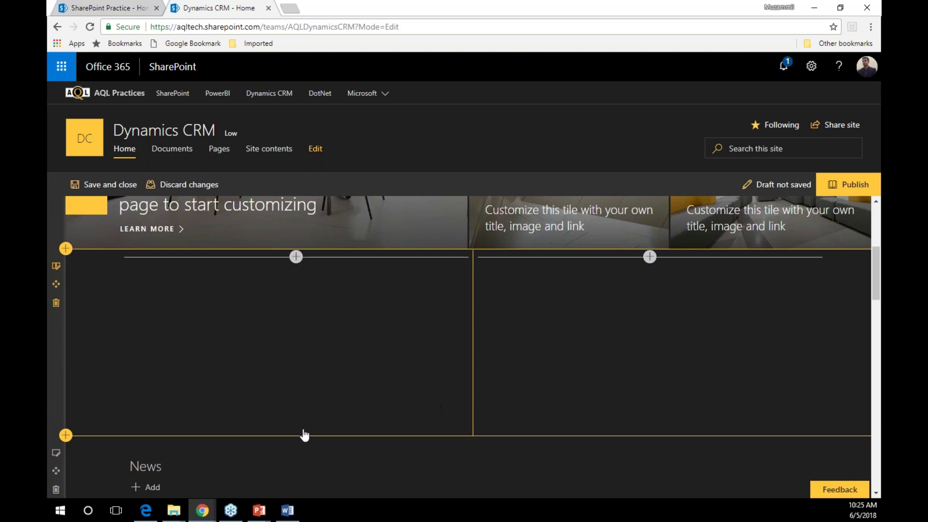
# Add a three-column section between the new two-column section and News
pyautogui.click(66, 436)
pyautogui.click(224, 412)
pyautogui.scroll(-3, 410, 451)
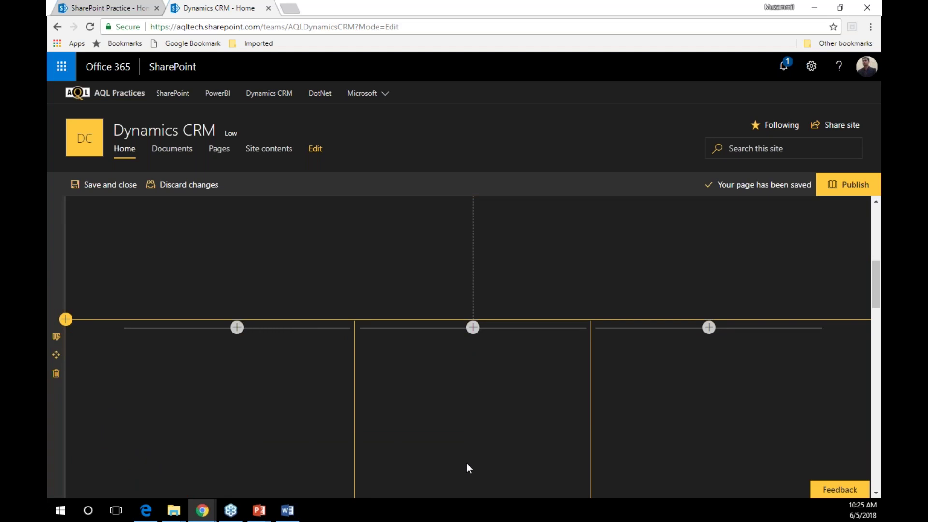
# Add a Highlighted content web part to the first column of the two-column section
pyautogui.scroll(4, 245, 265)
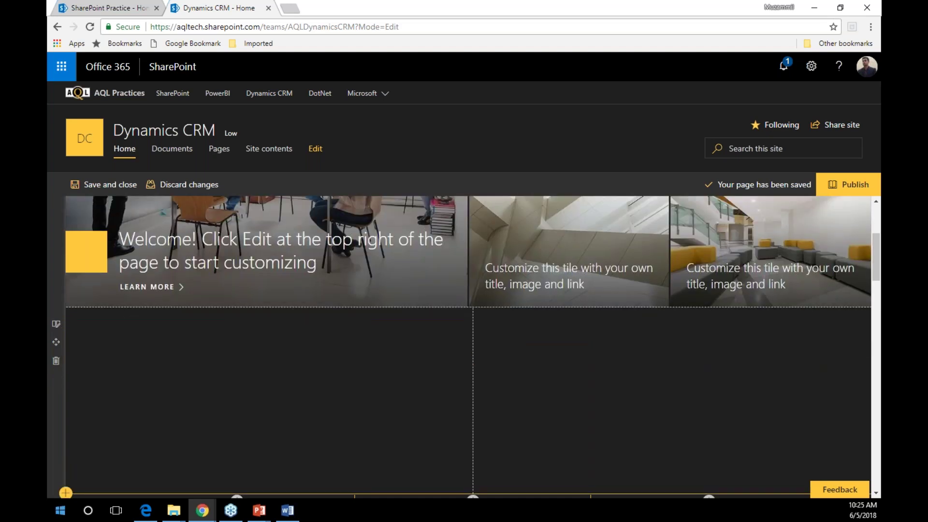
pyautogui.click(296, 315)
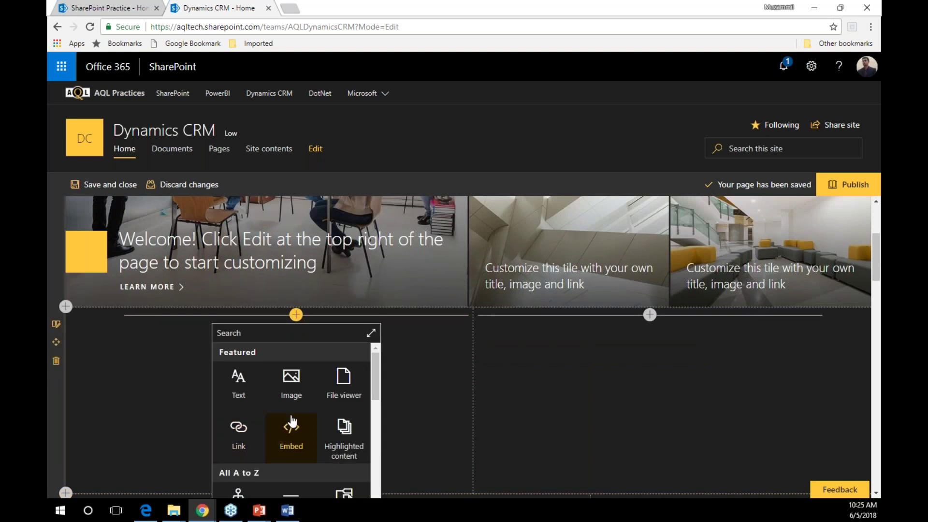
pyautogui.click(350, 438)
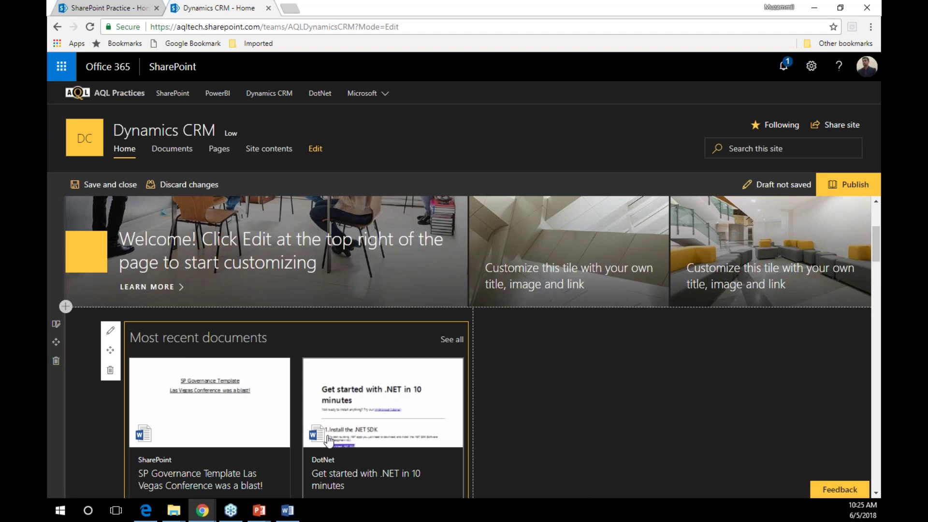
# Review the Highlighted content web part's source, filter and layout options without changing them, and publish the Dynamics CRM home page
pyautogui.click(111, 332)
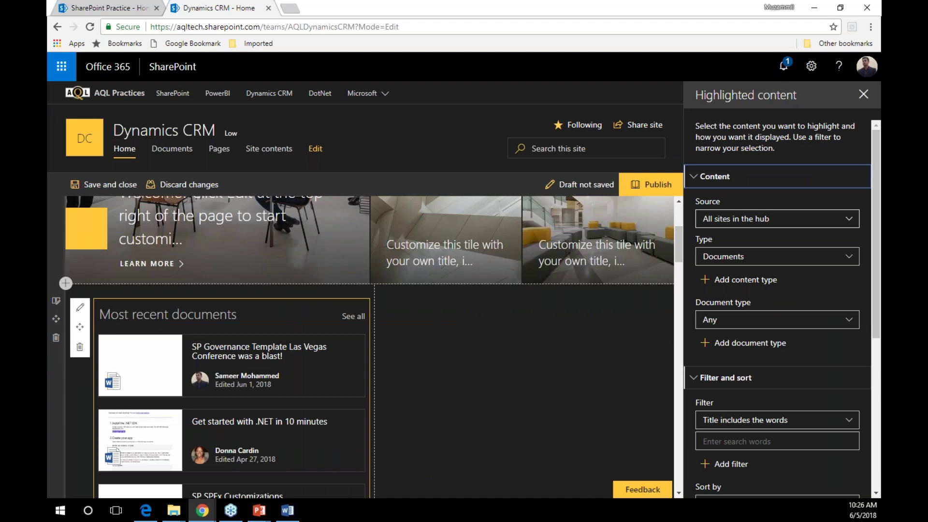
pyautogui.scroll(-5, 779, 310)
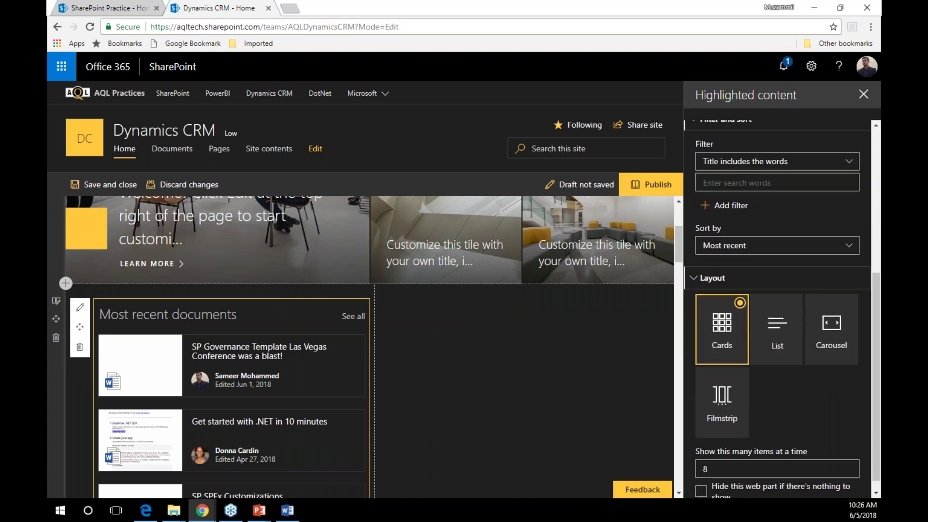
pyautogui.scroll(5, 779, 310)
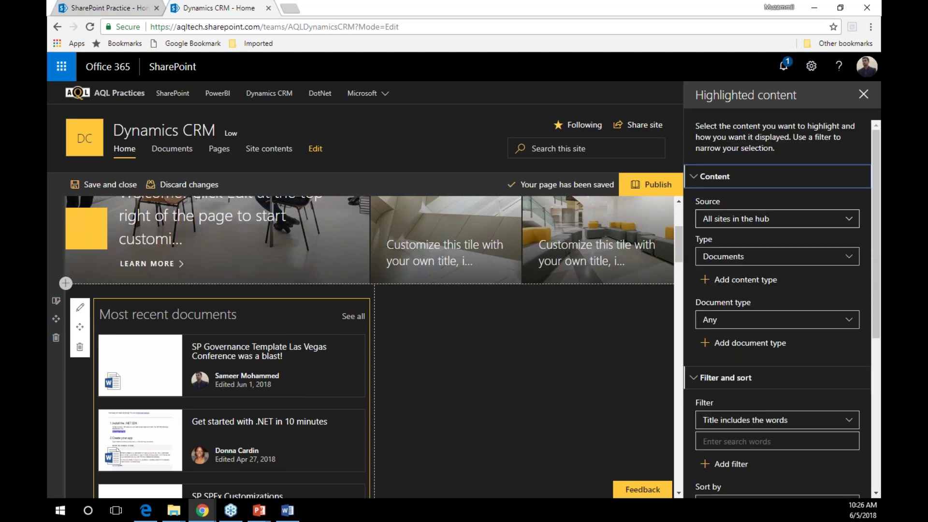
pyautogui.click(751, 227)
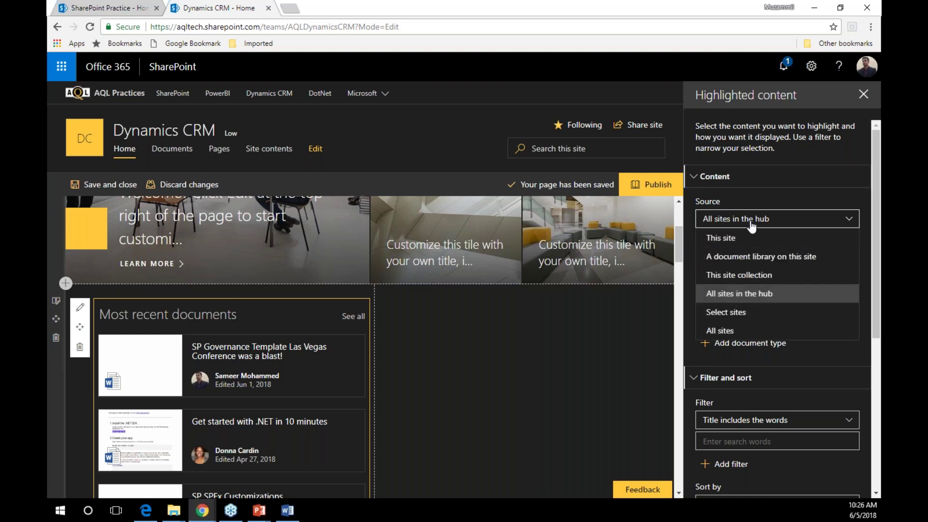
pyautogui.click(751, 226)
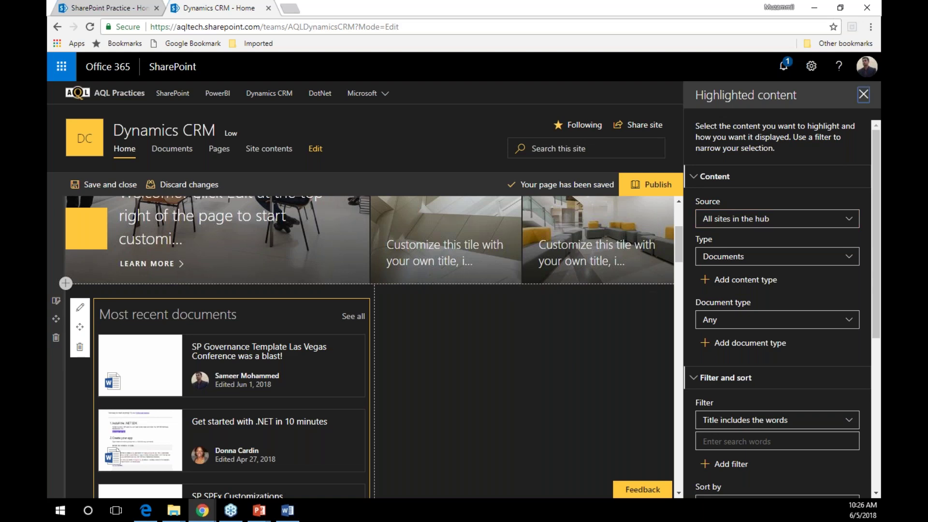
pyautogui.click(864, 94)
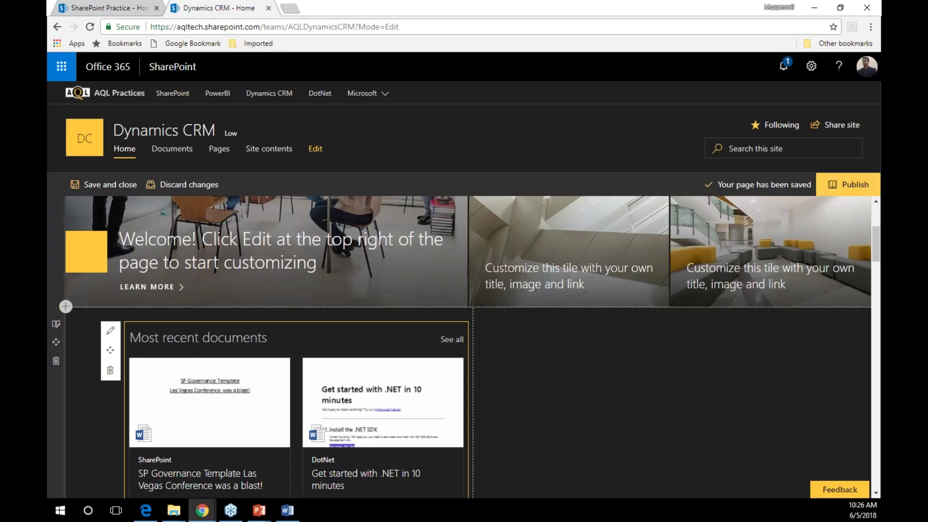
pyautogui.click(851, 185)
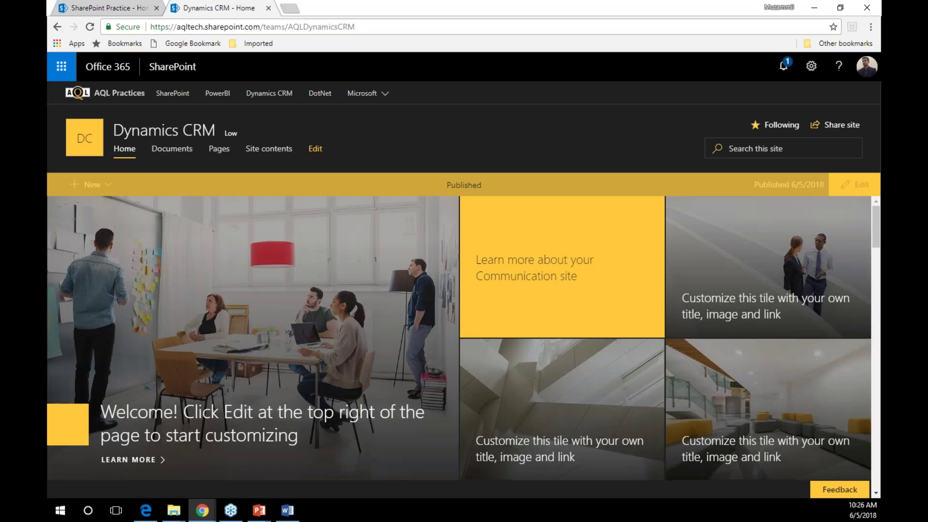
# Look through the Dynamics CRM and SharePoint practice home pages, return to Dynamics CRM and dismiss the subscription notification
pyautogui.scroll(-4, 597, 251)
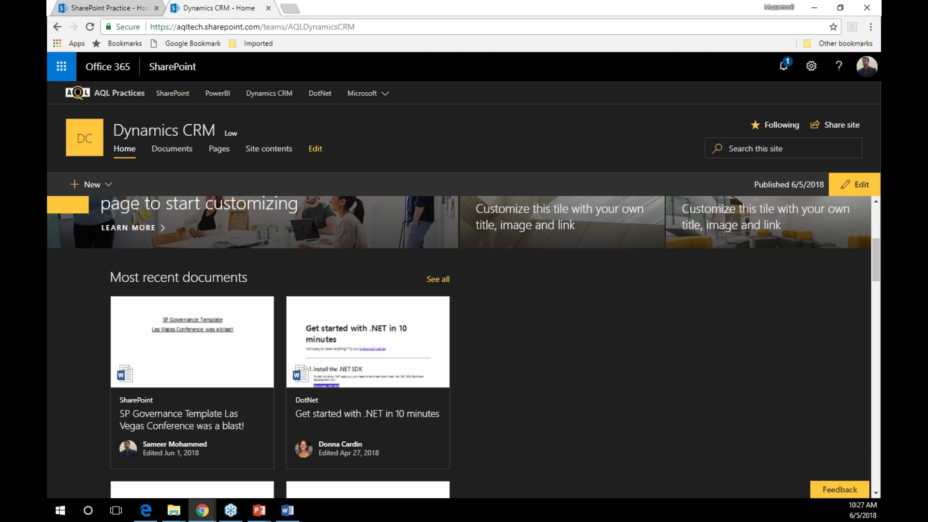
pyautogui.moveTo(878, 271); pyautogui.dragTo(854, 465)
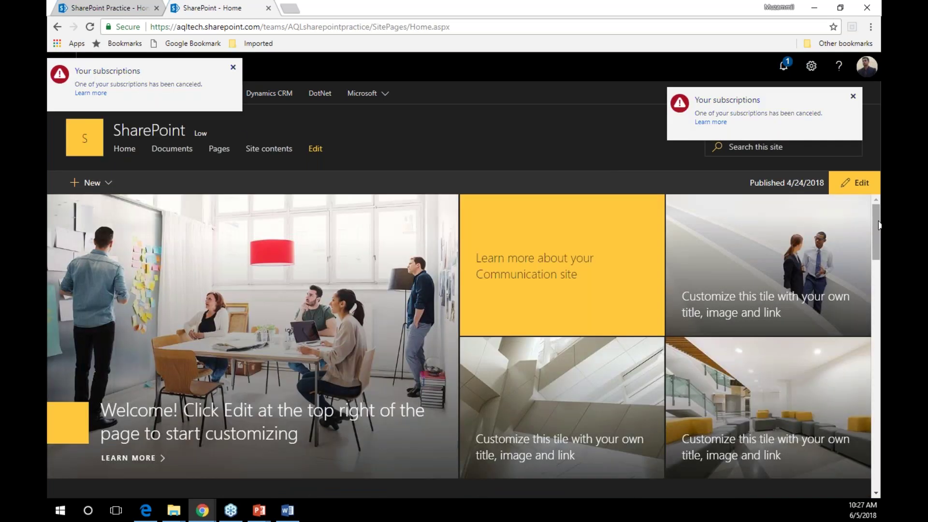
pyautogui.moveTo(879, 225); pyautogui.dragTo(856, 460)
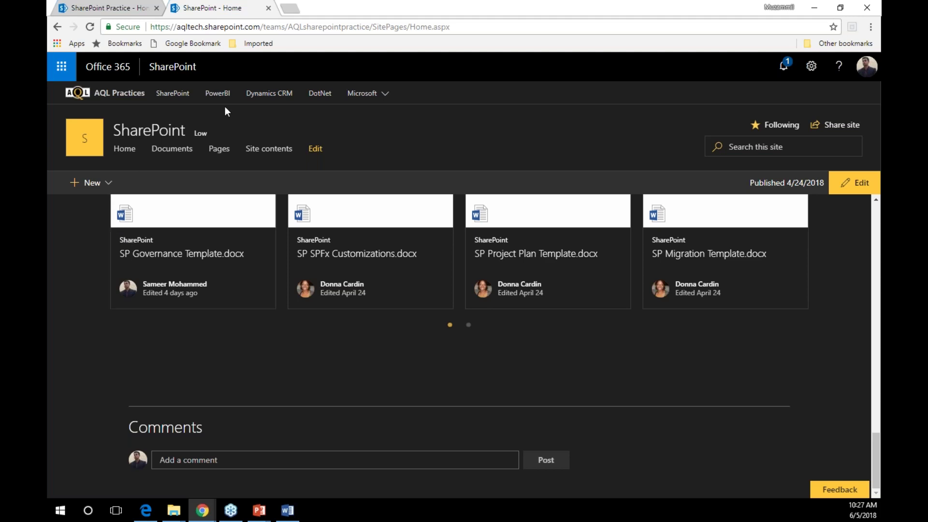
pyautogui.click(259, 95)
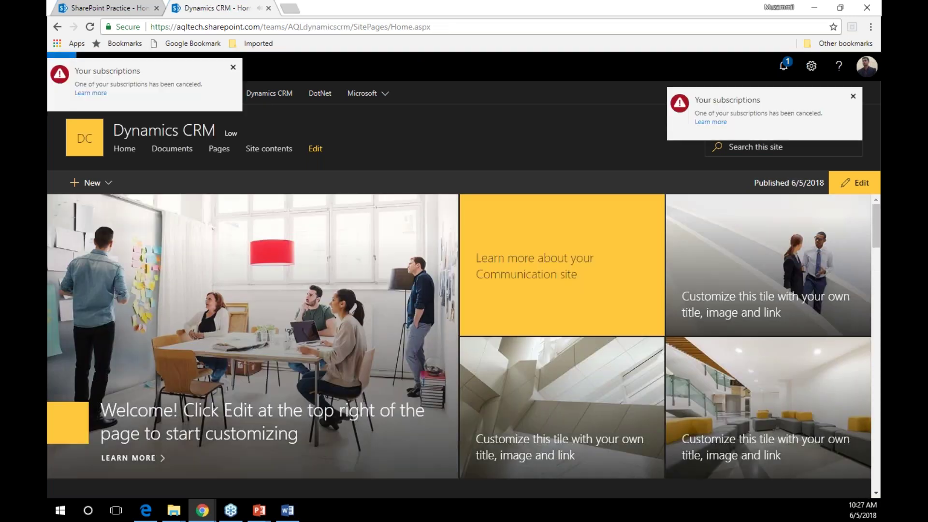
pyautogui.click(233, 68)
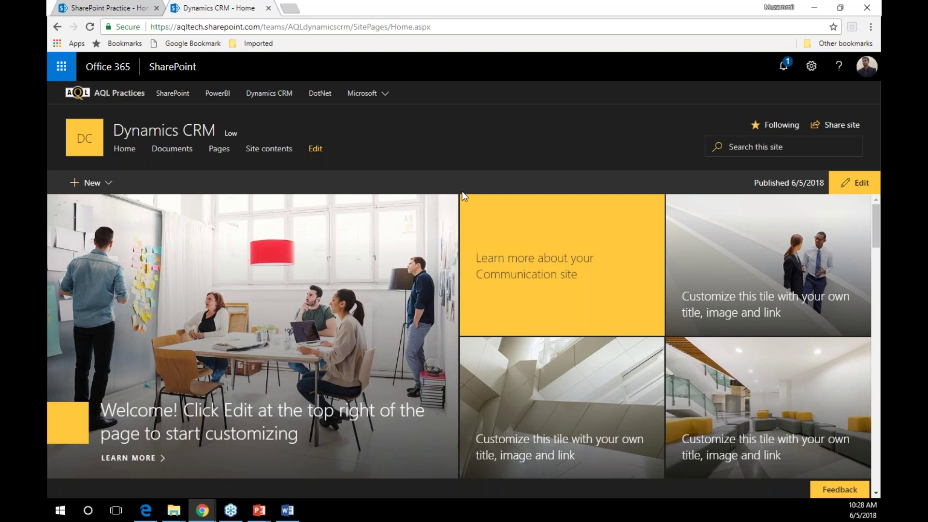
# Open the SharePoint start page in a new browser tab and start creating a communication site
pyautogui.doubleClick(235, 134)
pyautogui.rightClick(193, 71)
pyautogui.click(223, 76)
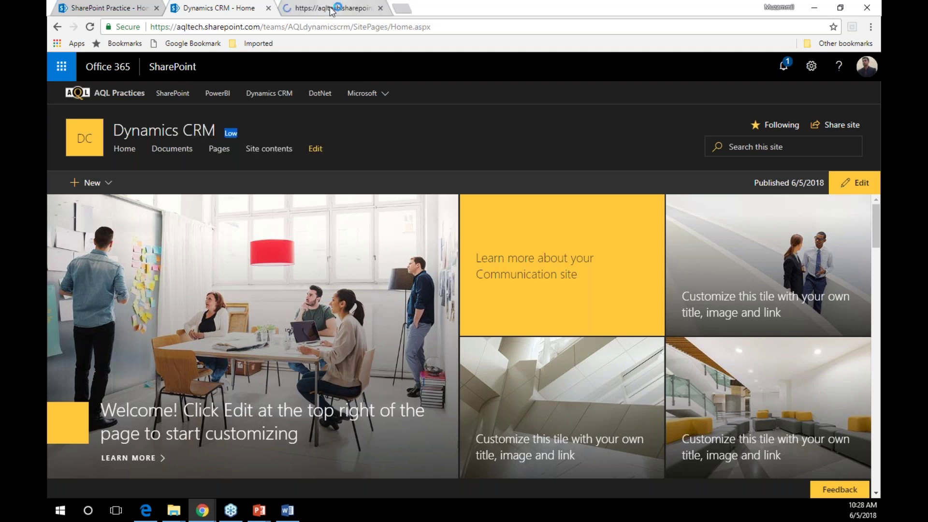
pyautogui.click(333, 10)
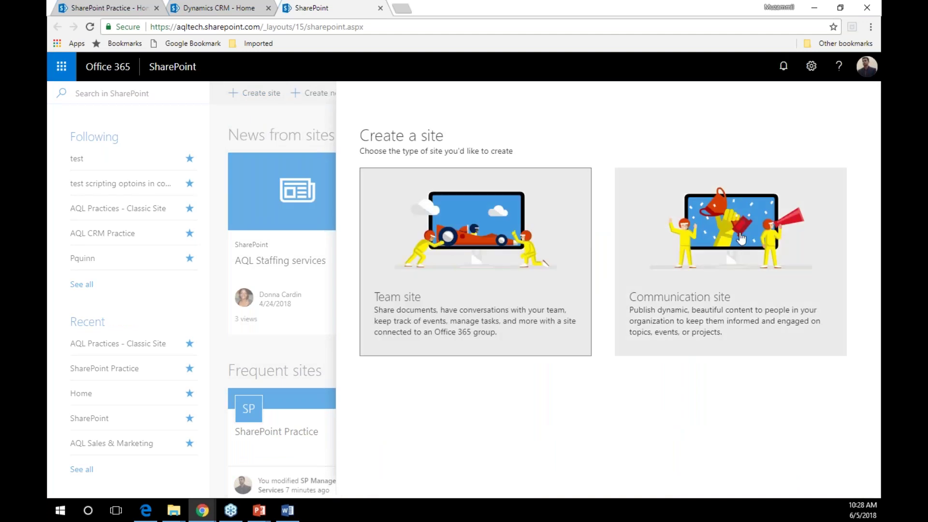
pyautogui.click(741, 239)
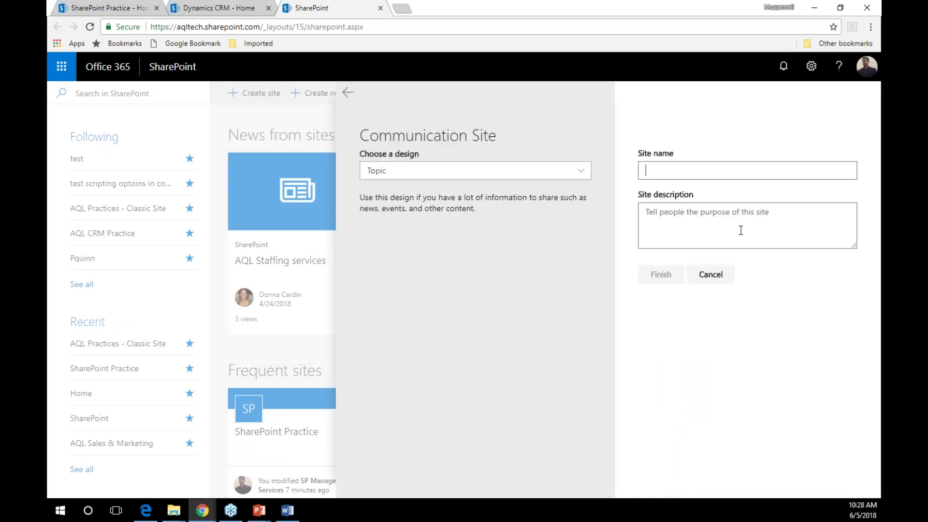
# Name the new communication site test and set its site classification to High, keeping the Topic design
pyautogui.write('test')
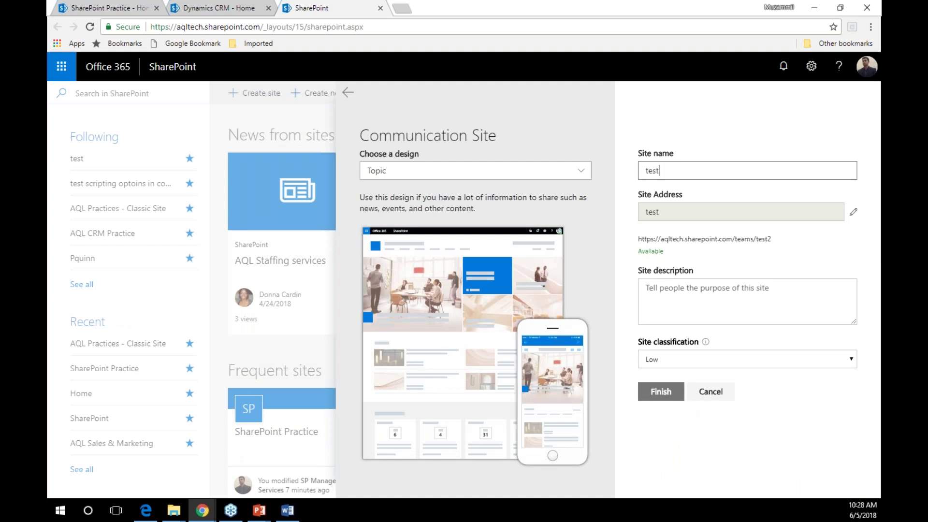
pyautogui.click(675, 362)
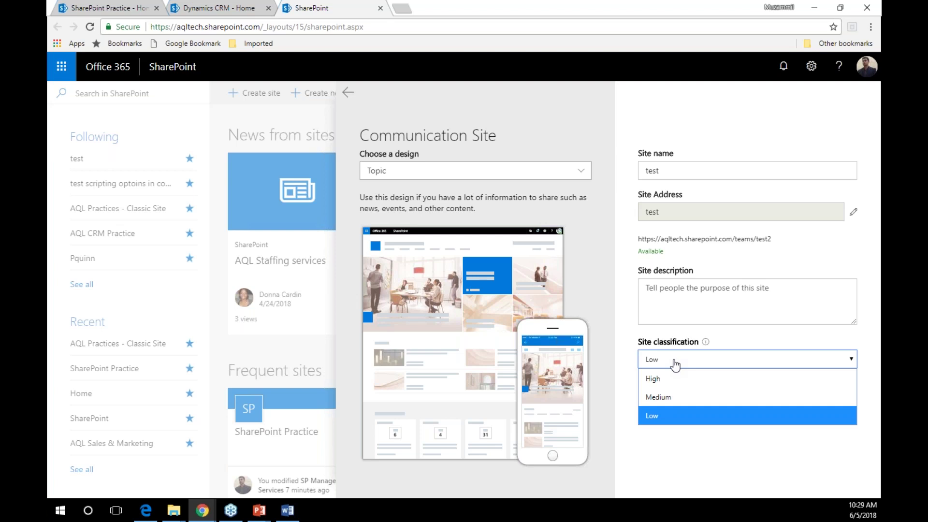
pyautogui.click(669, 378)
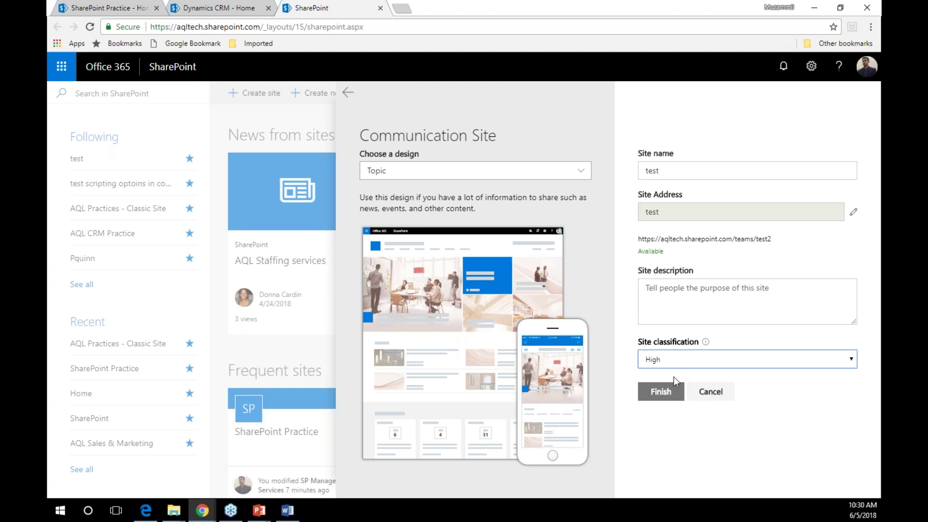
# Return to the Dynamics CRM site and review its site permissions for owners, members and visitors
pyautogui.click(247, 9)
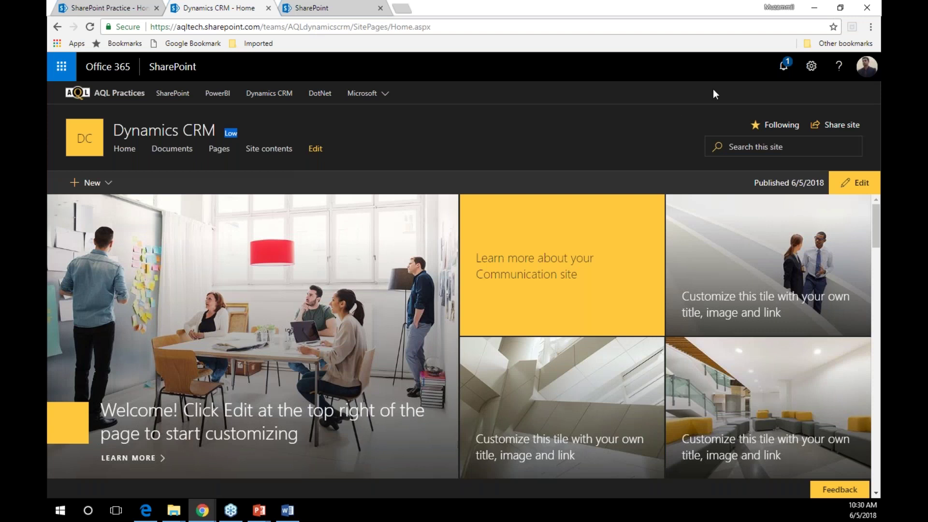
pyautogui.click(812, 68)
pyautogui.click(757, 226)
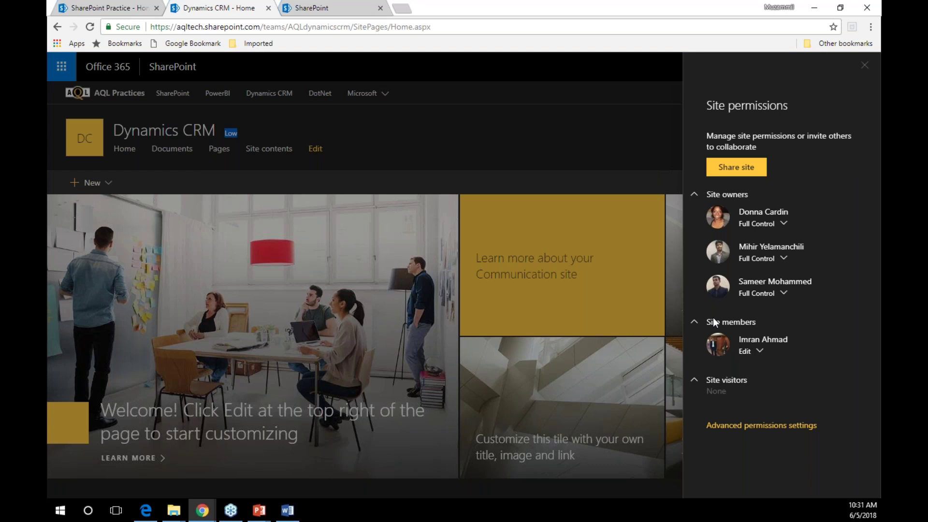
pyautogui.click(627, 146)
# Open the SharePoint practice site from the hub navigation and review its site permissions
pyautogui.click(163, 94)
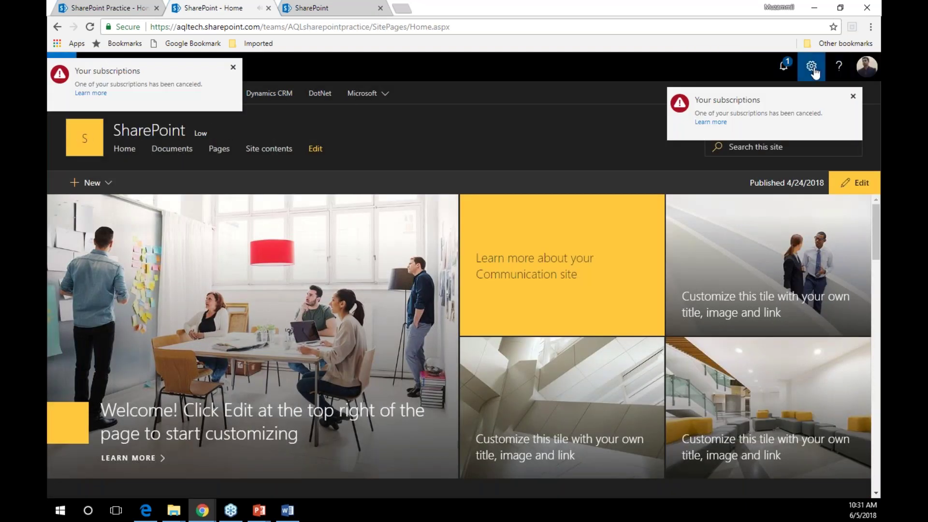
pyautogui.click(811, 65)
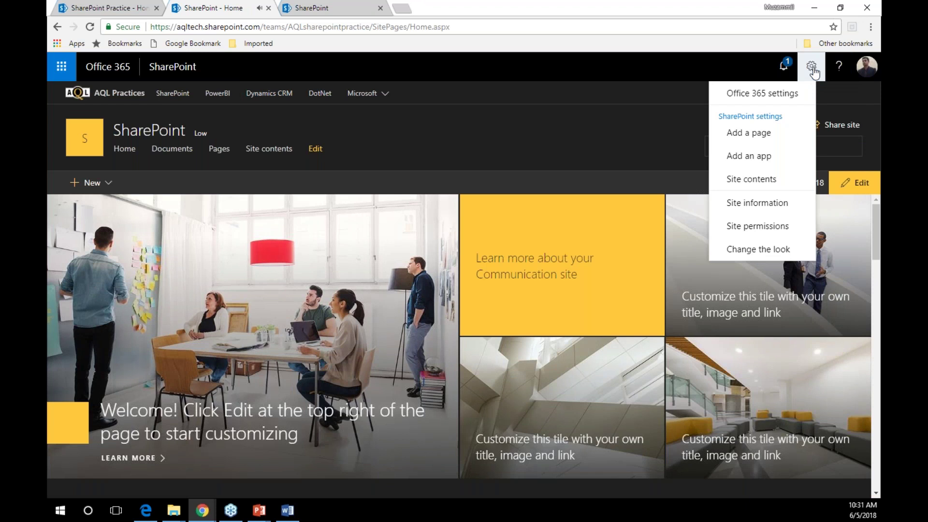
pyautogui.click(759, 227)
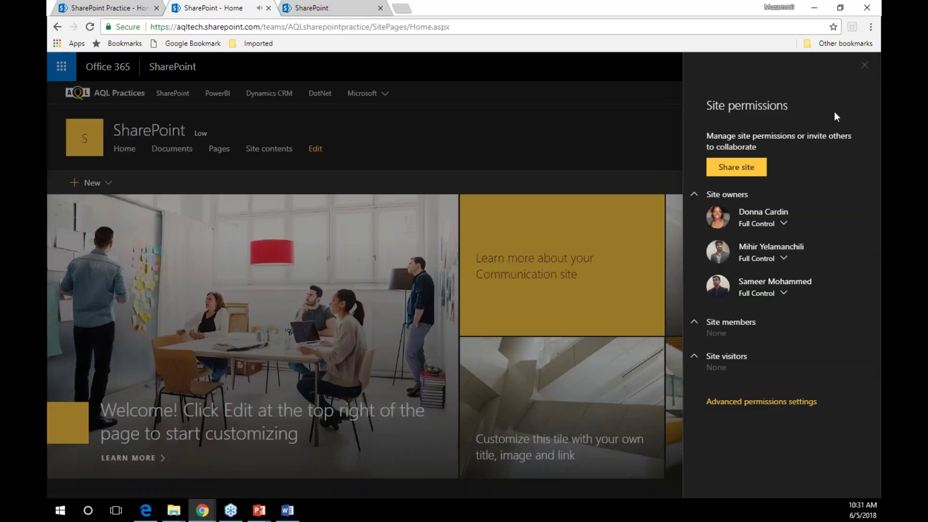
pyautogui.click(506, 115)
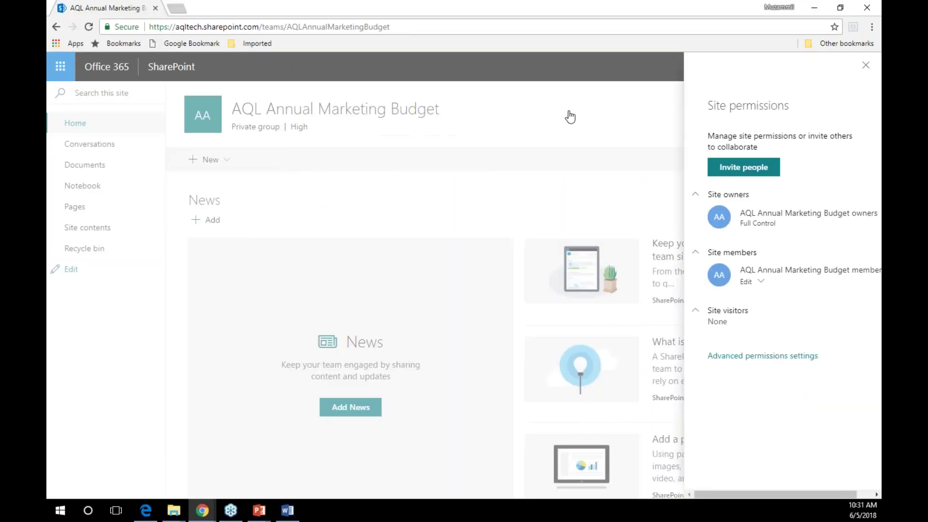
# Close the AQL Annual Marketing Budget site's permissions and look through its Office 365 group's files, calendar, conversations and Planner
pyautogui.click(568, 116)
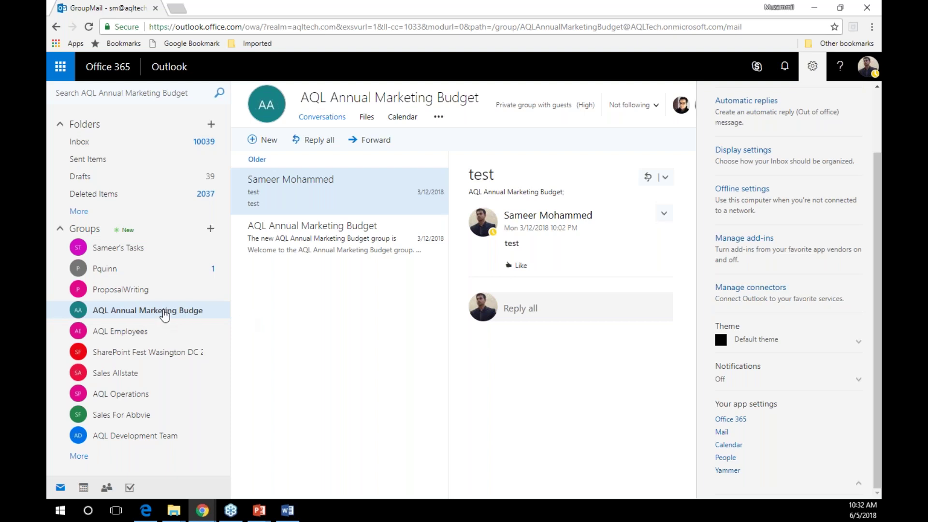
pyautogui.click(367, 117)
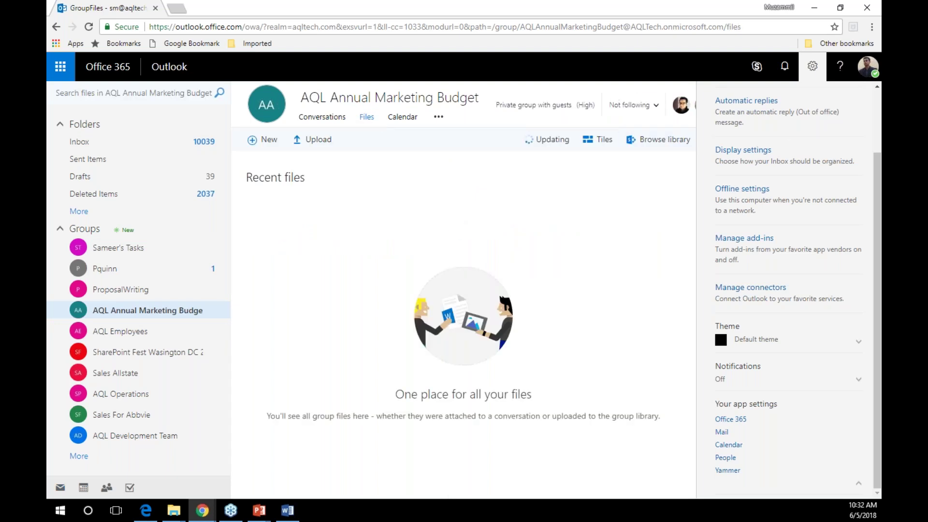
pyautogui.click(411, 123)
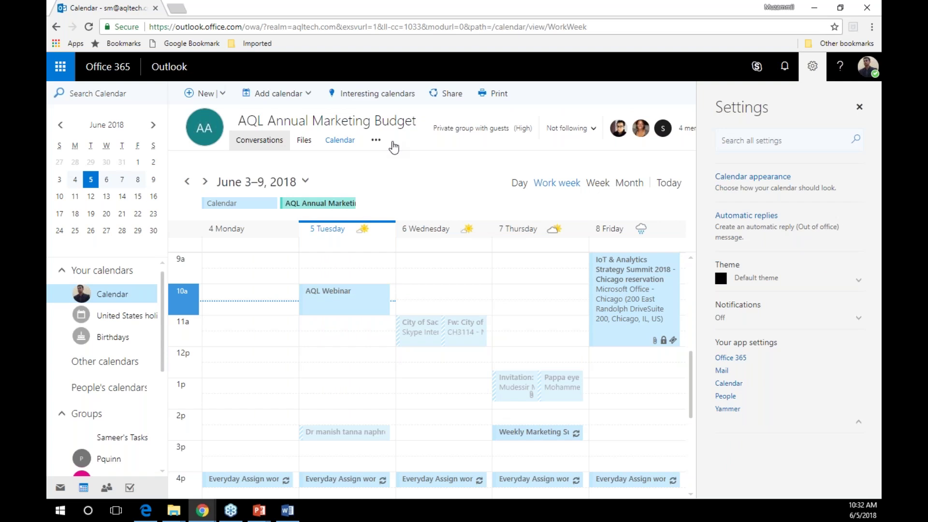
pyautogui.click(387, 142)
pyautogui.click(438, 117)
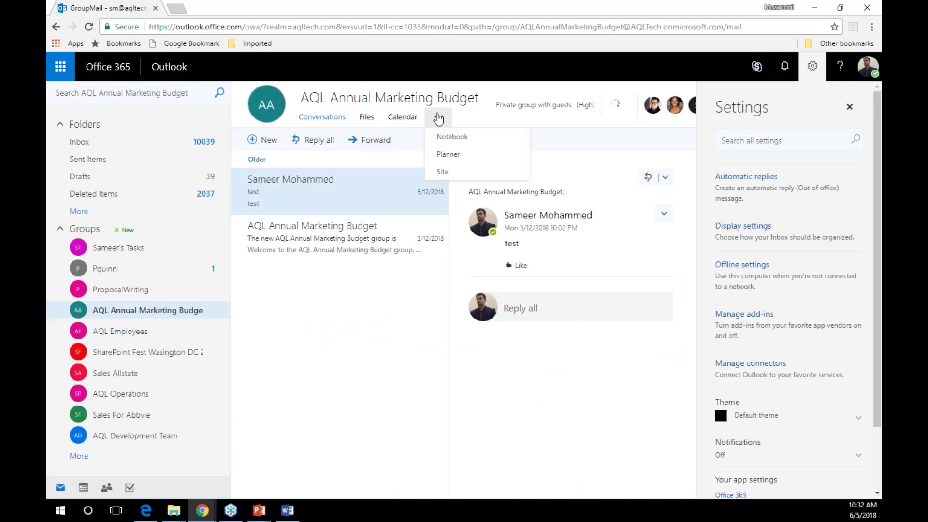
pyautogui.click(459, 154)
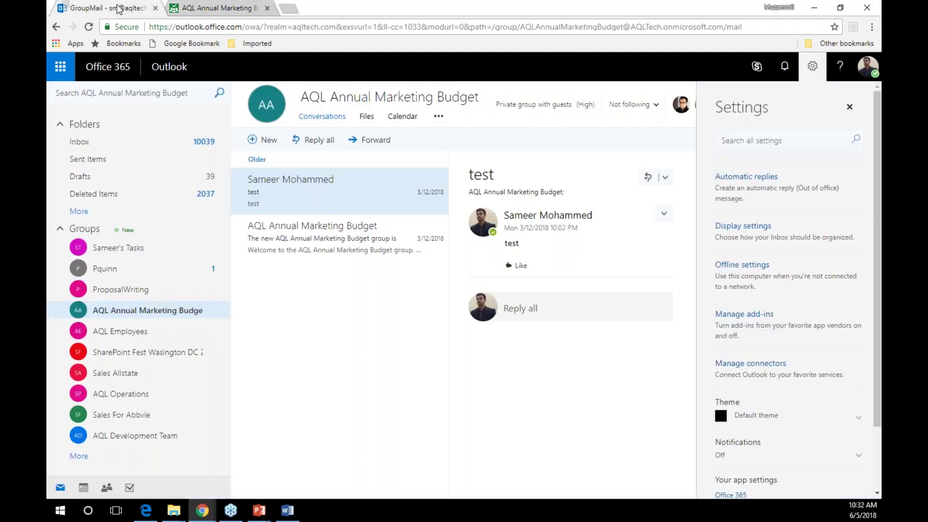
# Leave the group's Planner and Outlook pages and return to the AQL Annual Marketing Budget site's home page
pyautogui.click(118, 7)
pyautogui.click(56, 28)
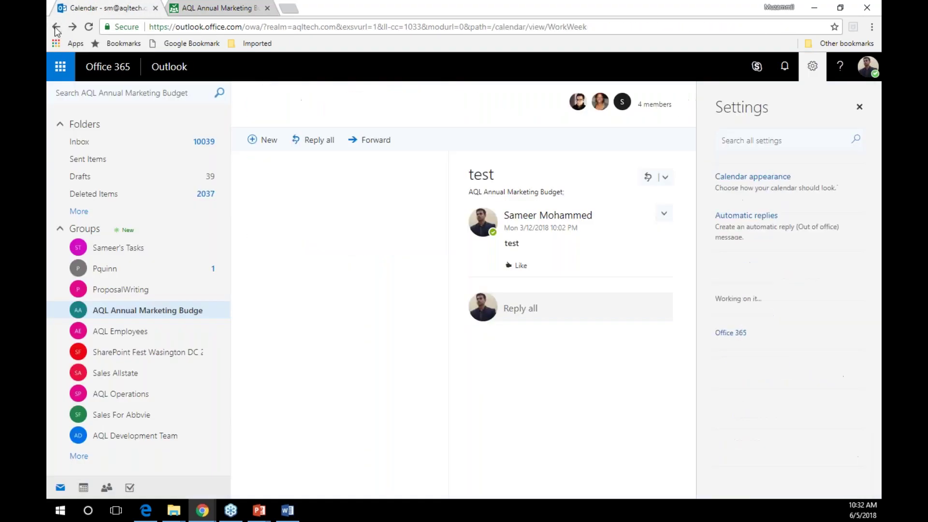
pyautogui.click(56, 28)
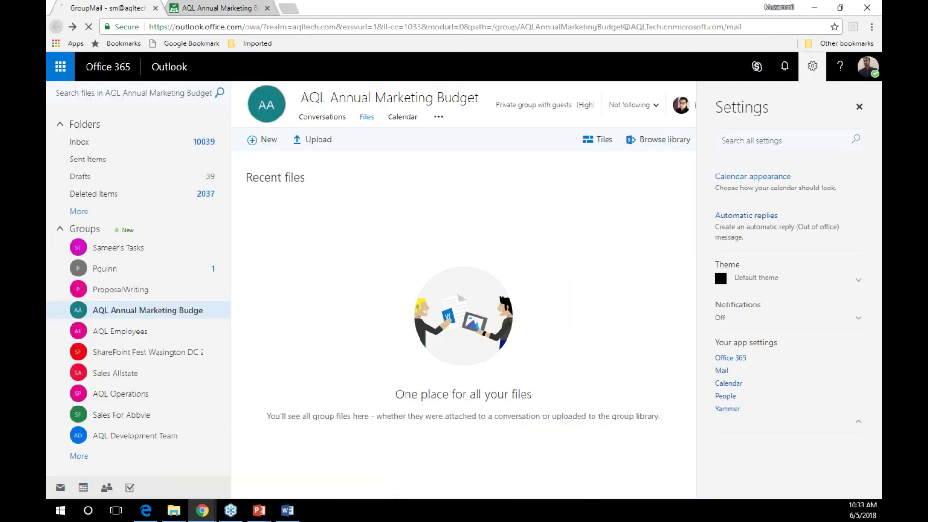
pyautogui.click(56, 28)
pyautogui.hotkey('ctrl', 'w')
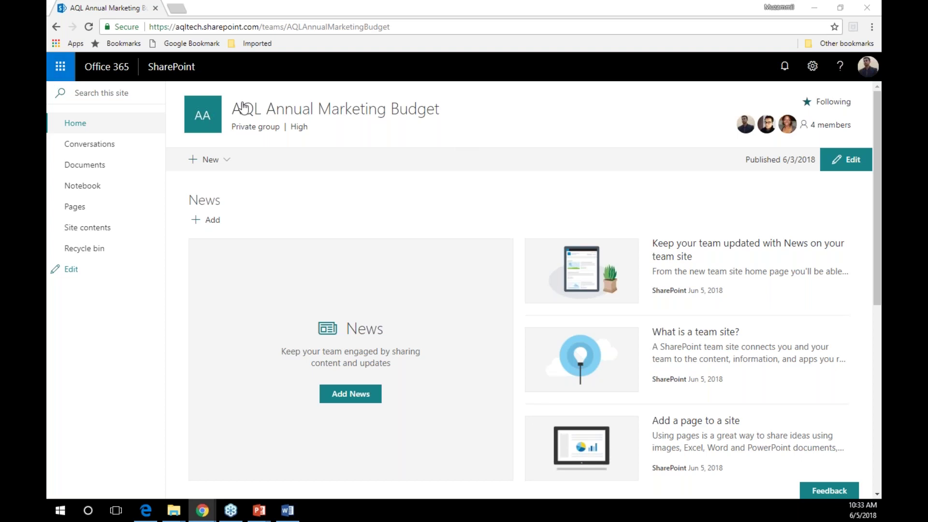
# Switch to the PowerPoint presentation and advance to the "Hub Sites & Office 365 Groups for Modern UI" demo slide
pyautogui.click(815, 8)
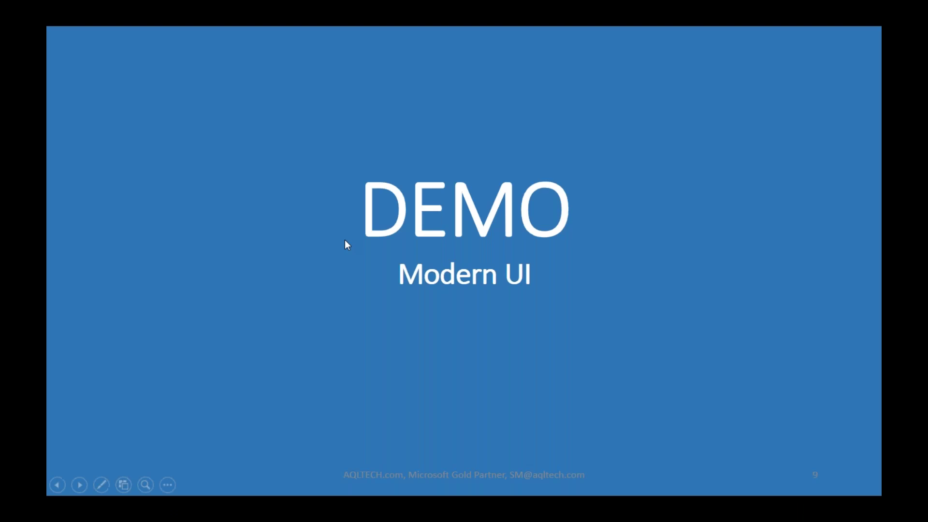
pyautogui.click(438, 193)
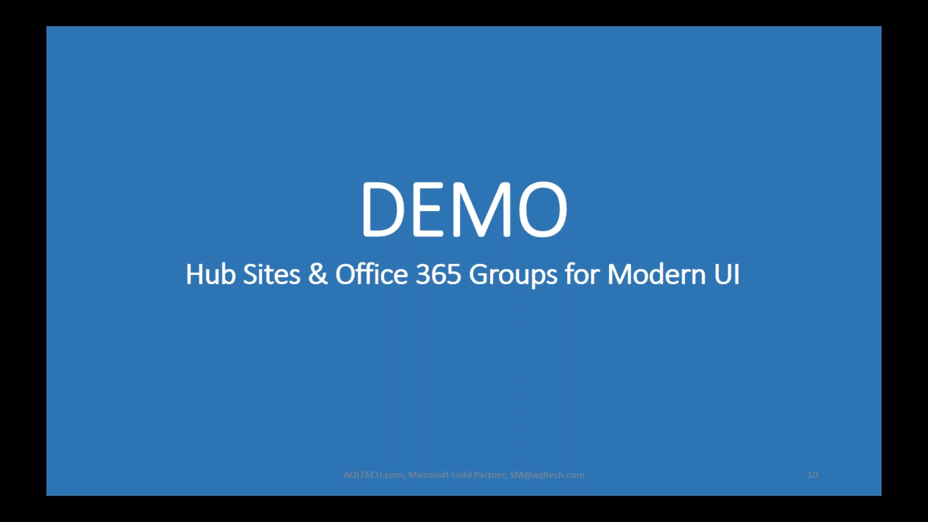
# Switch back to Chrome, open the AQL Practices hub site and examine the sublinks under Microsoft in its hub navigation
pyautogui.hotkey('alt', 'Tab')
pyautogui.click(109, 96)
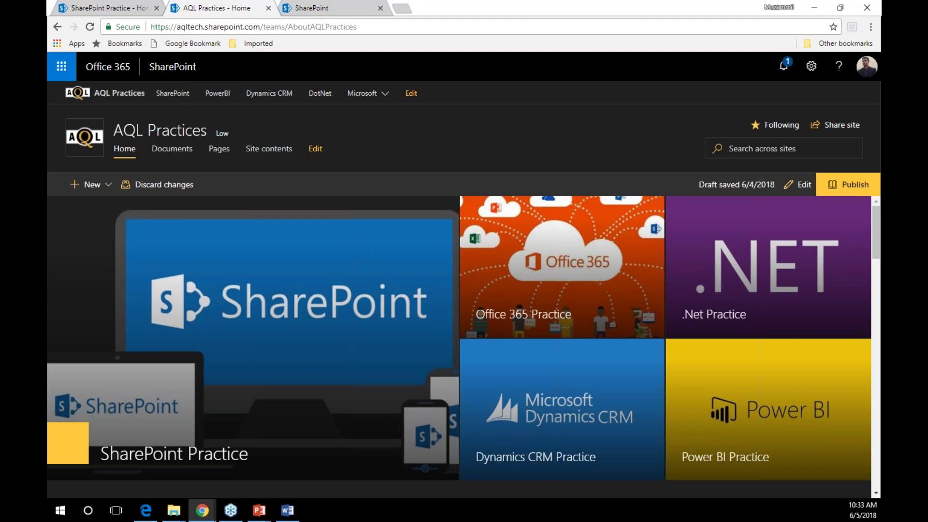
pyautogui.click(358, 95)
pyautogui.moveTo(371, 116)
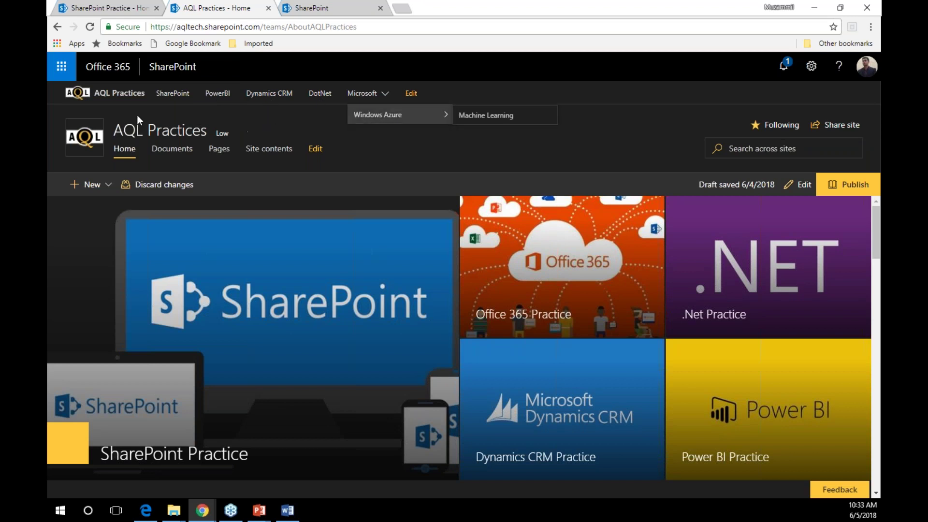
pyautogui.click(564, 68)
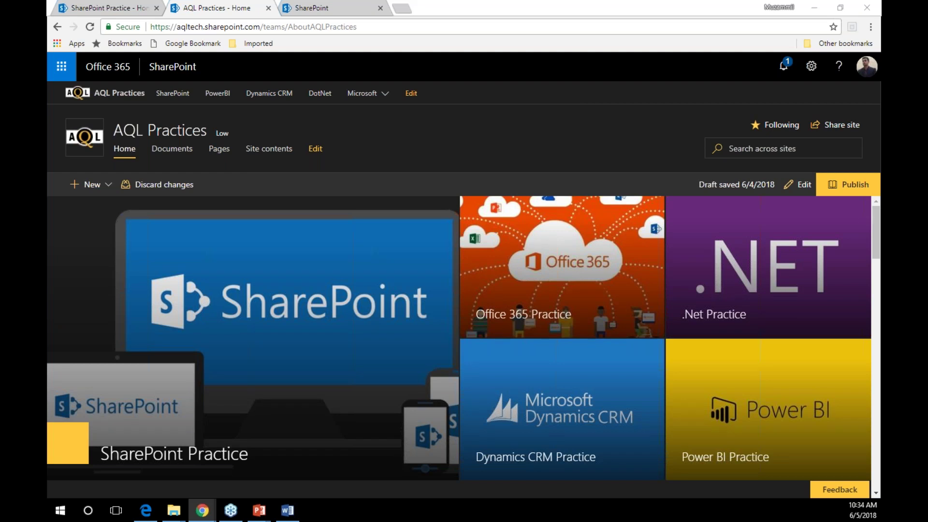
# Bring up the window with the migrated classic page, open the demo site's Home page and restore the window to a smaller size
pyautogui.press('super+Up')
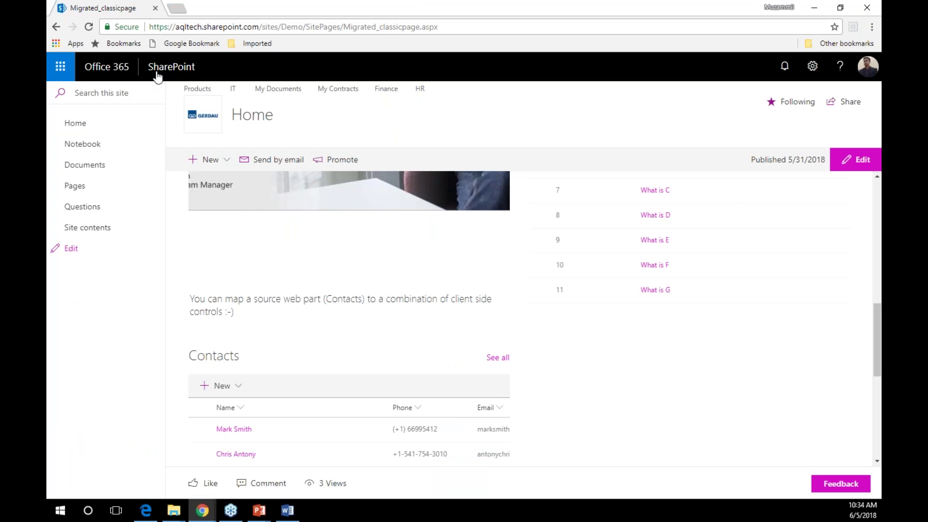
pyautogui.click(75, 124)
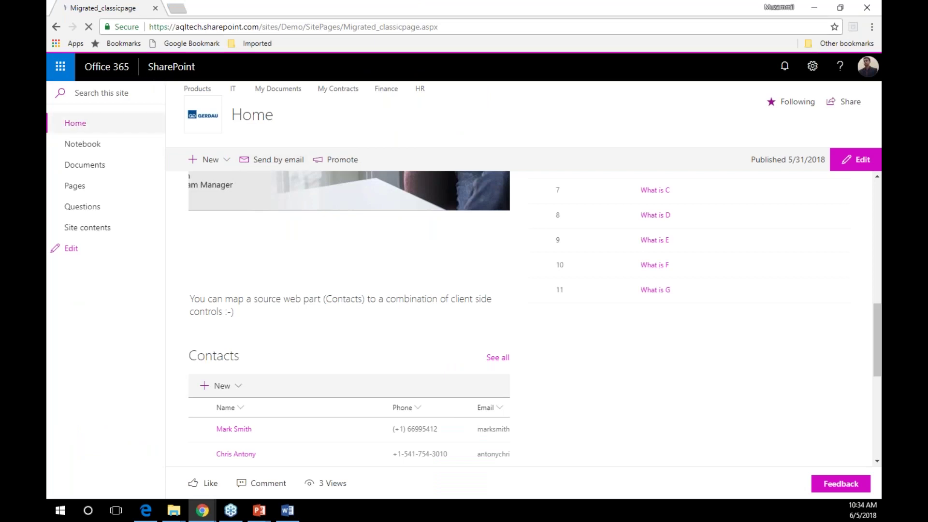
pyautogui.doubleClick(689, 8)
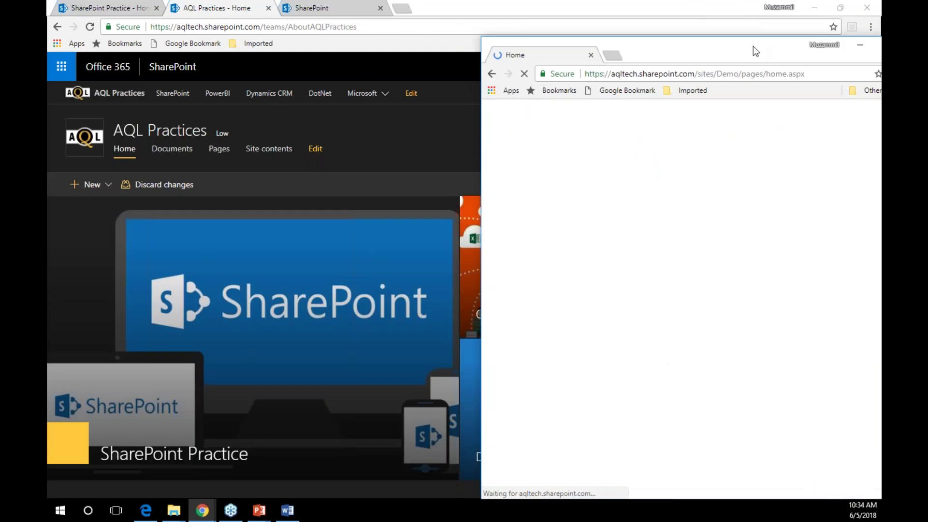
# Maximize the AQL Practices - Classic Site window and open the site's Modern Home Page
pyautogui.moveTo(754, 45); pyautogui.dragTo(623, 91)
pyautogui.doubleClick(624, 92)
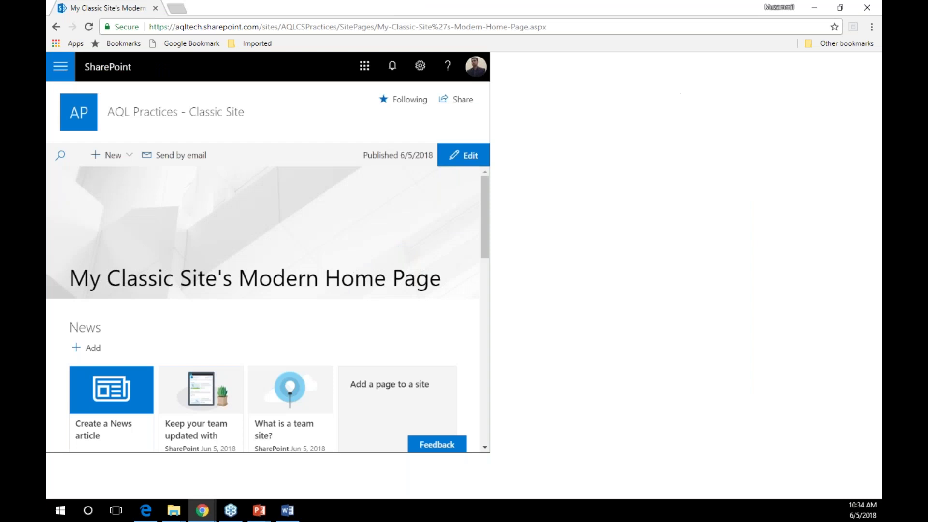
pyautogui.click(85, 147)
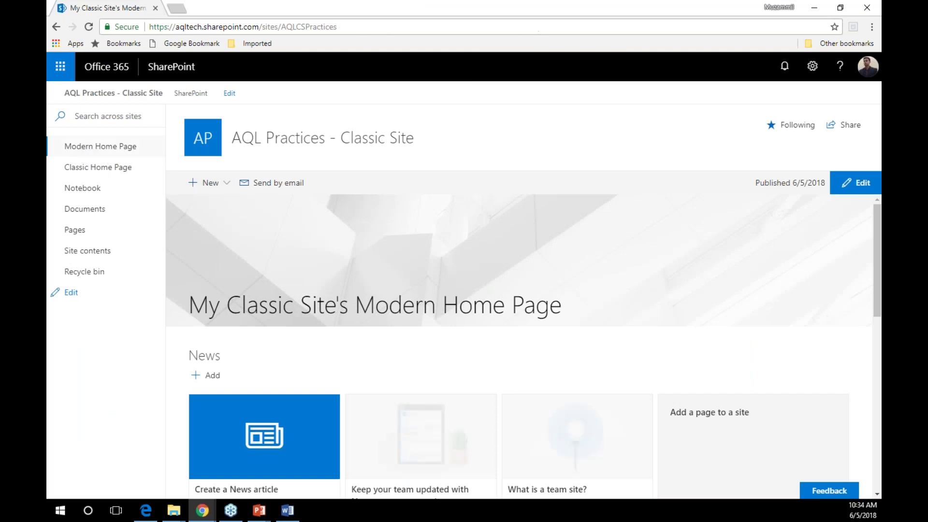
# Compare the classic site's Classic Home Page with its Modern Home Page, finishing on the Classic Home Page
pyautogui.click(91, 167)
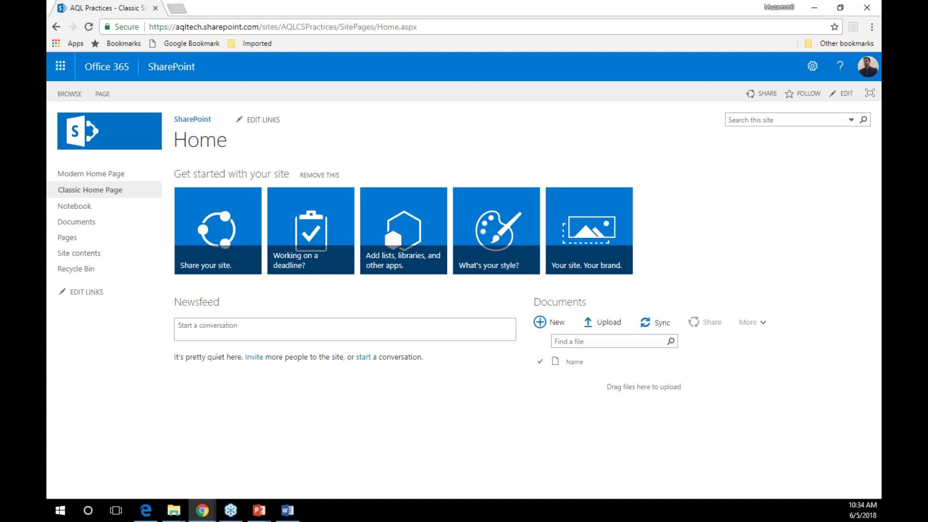
pyautogui.click(91, 175)
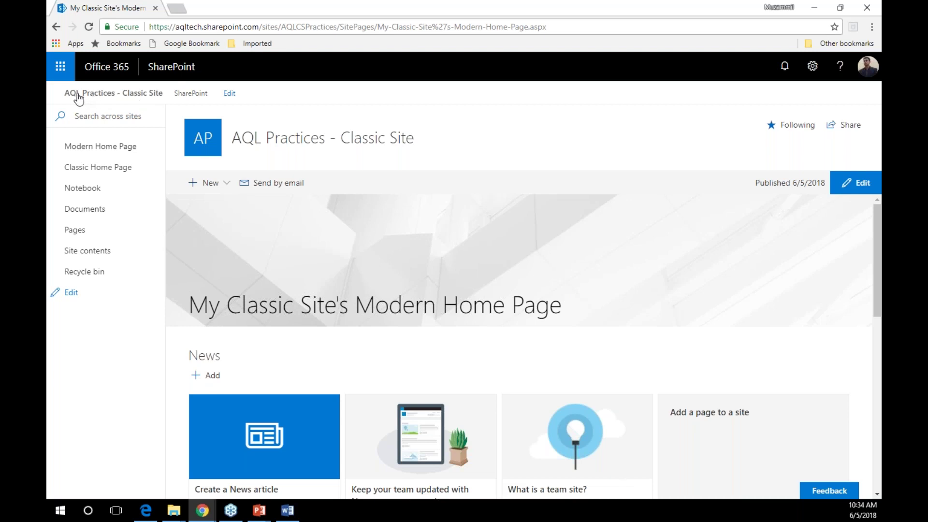
pyautogui.click(96, 170)
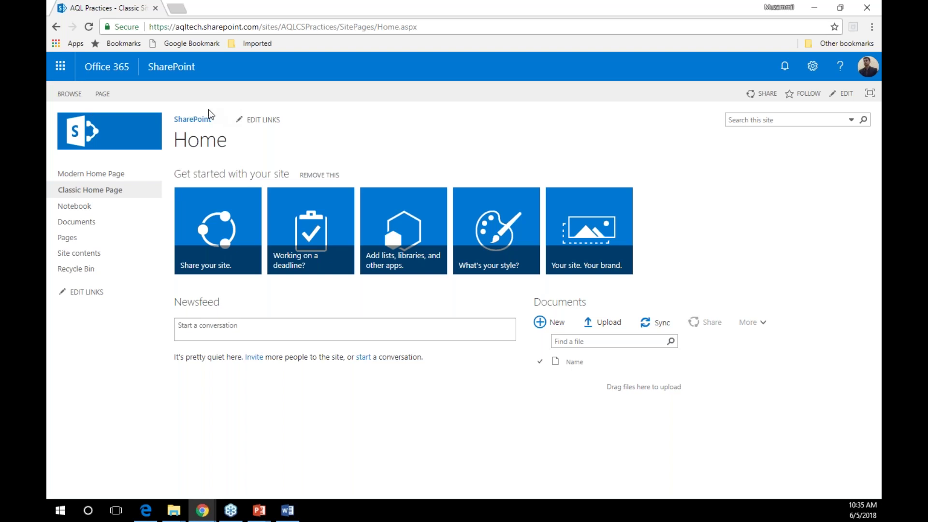
# Minimize the browser windows to return to the PowerPoint slide show and advance to the "Modern UI Admin Settings" demo slide
pyautogui.click(815, 10)
pyautogui.click(816, 10)
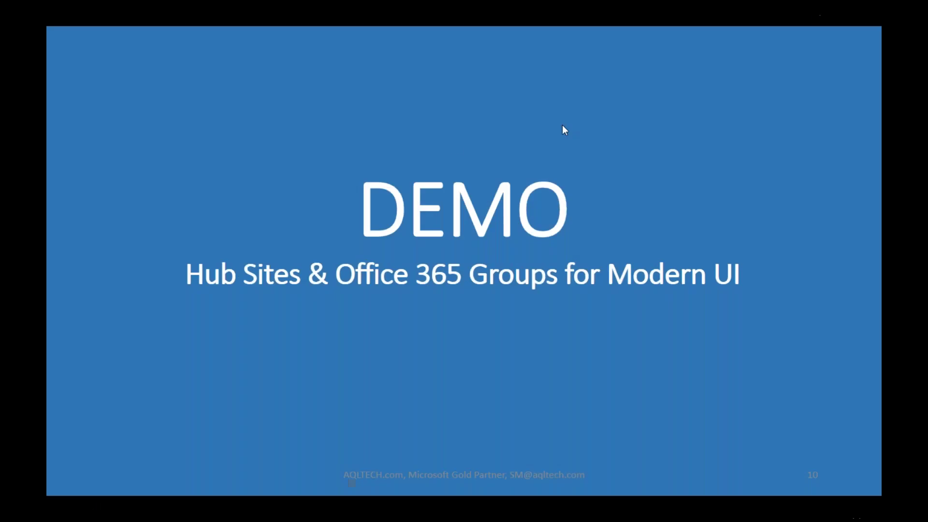
pyautogui.click(450, 143)
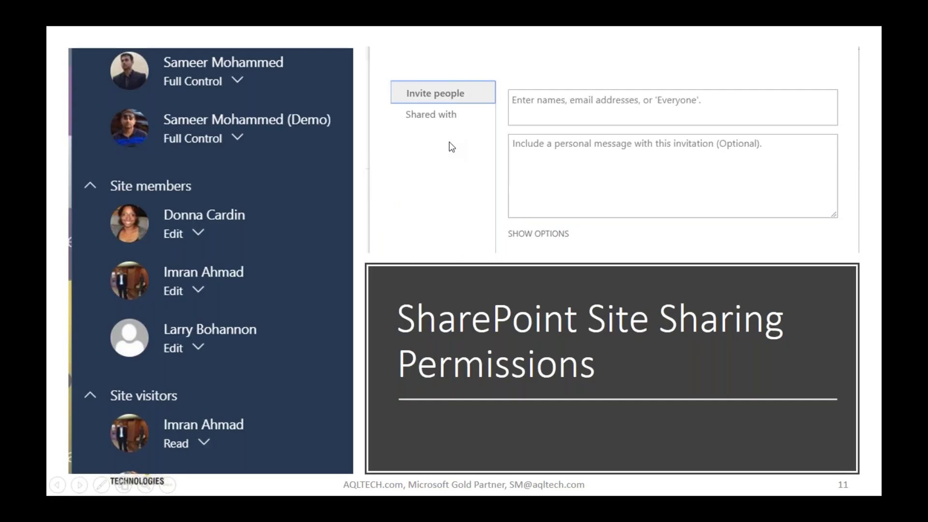
pyautogui.click(451, 146)
pyautogui.press('Left')
pyautogui.click(602, 171)
pyautogui.click(603, 171)
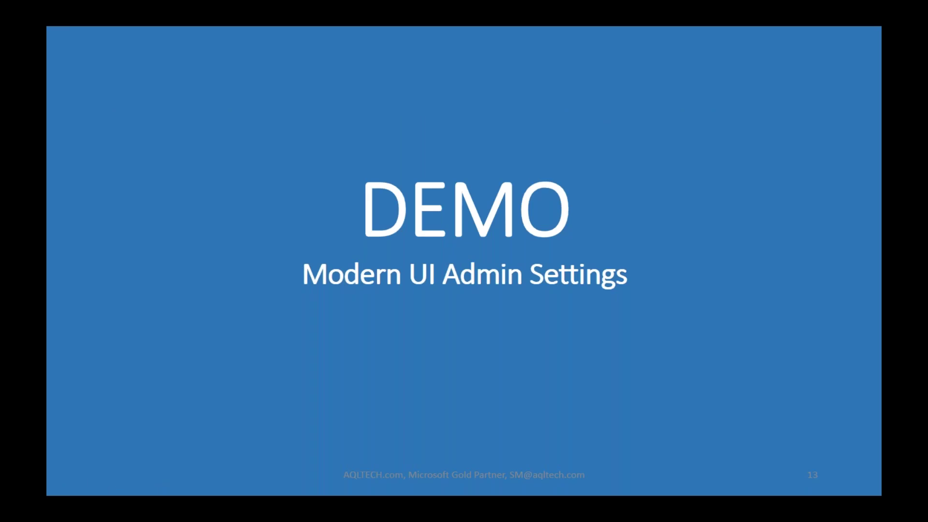
# Switch to the Chrome window with the AQL Practices hub, open its SharePoint site and view that site's Documents library in a separate tab
pyautogui.hotkey('alt', 'Tab')
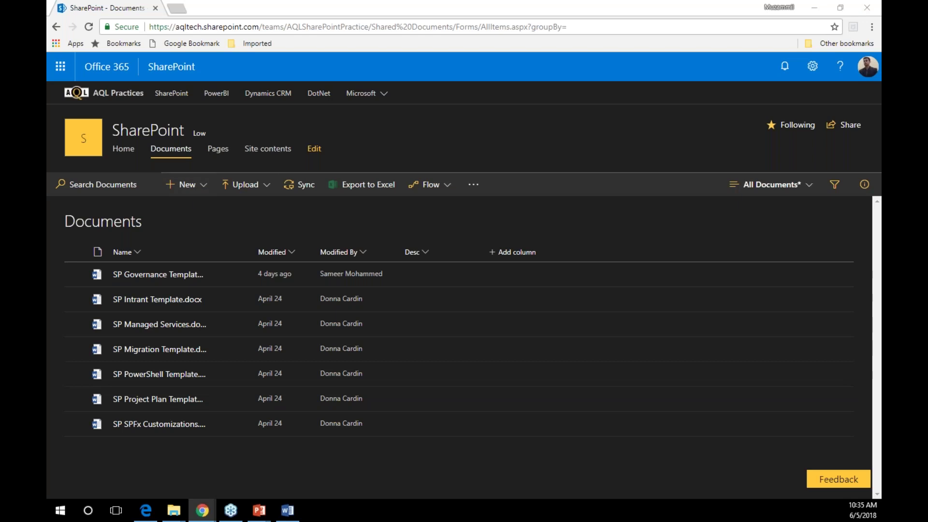
pyautogui.hotkey('alt', 'Tab')
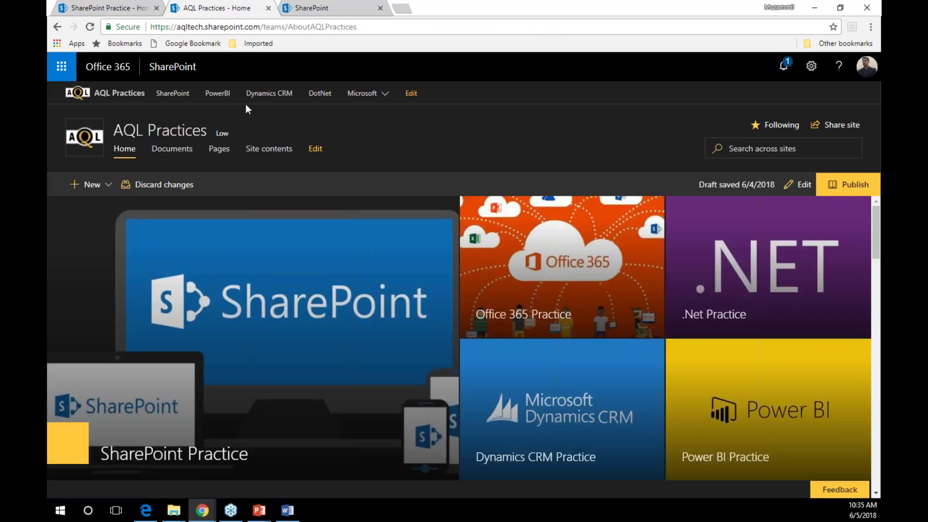
pyautogui.click(163, 95)
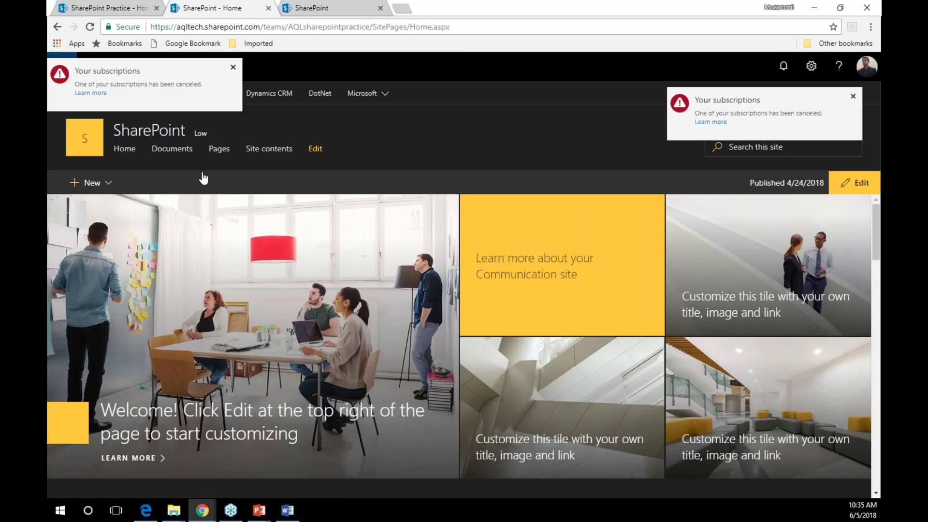
pyautogui.click(166, 92)
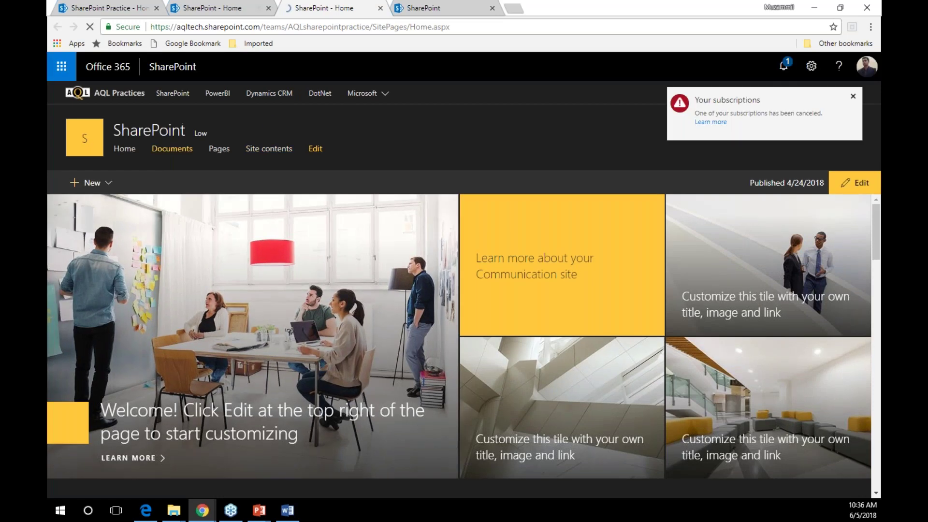
pyautogui.click(172, 148)
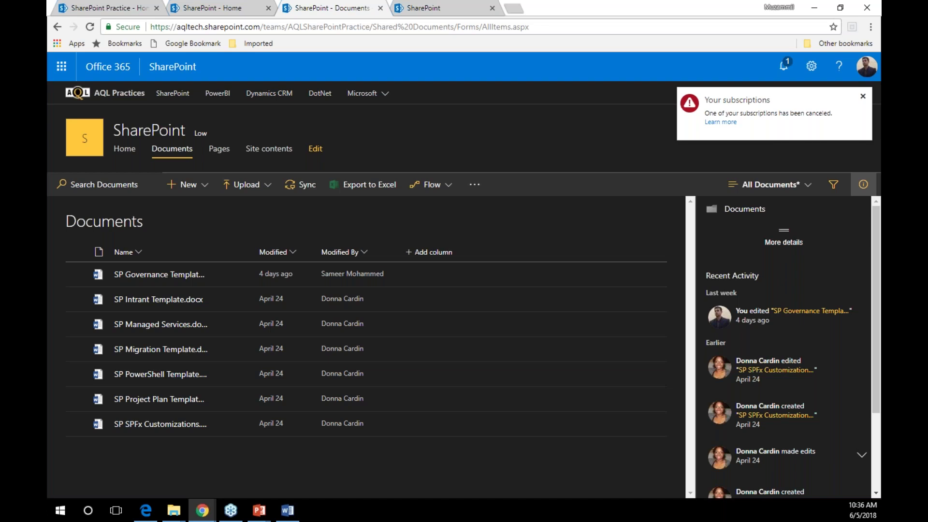
# Go to the already open SharePoint Practice site and open its Contacts list
pyautogui.click(206, 7)
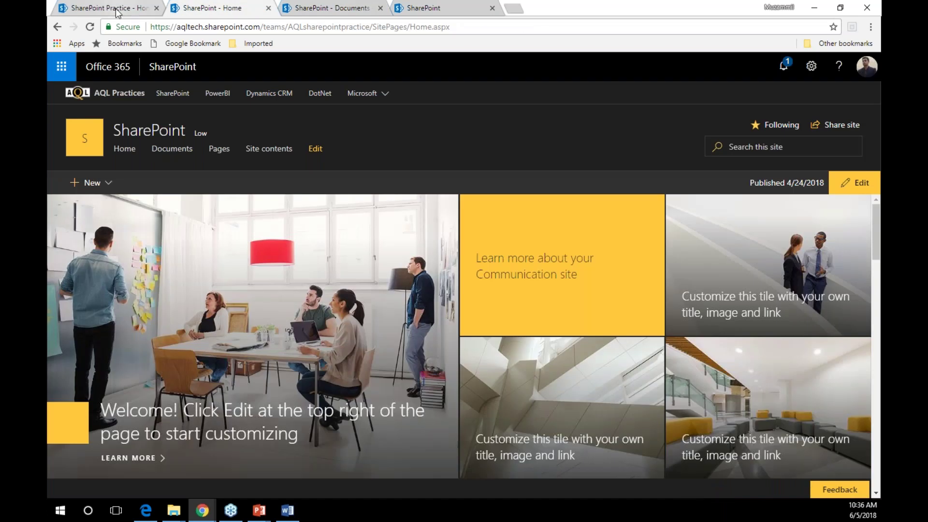
pyautogui.click(118, 12)
pyautogui.click(224, 126)
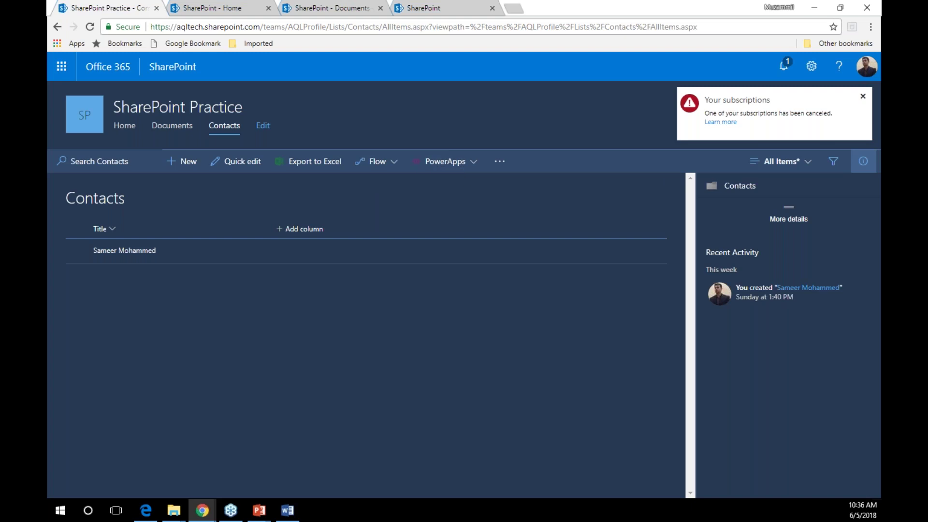
# Minimize the Chrome windows and advance the PowerPoint slide show to the "Modern UI Settings in SharePoint Admin Tenant" slide
pyautogui.click(815, 8)
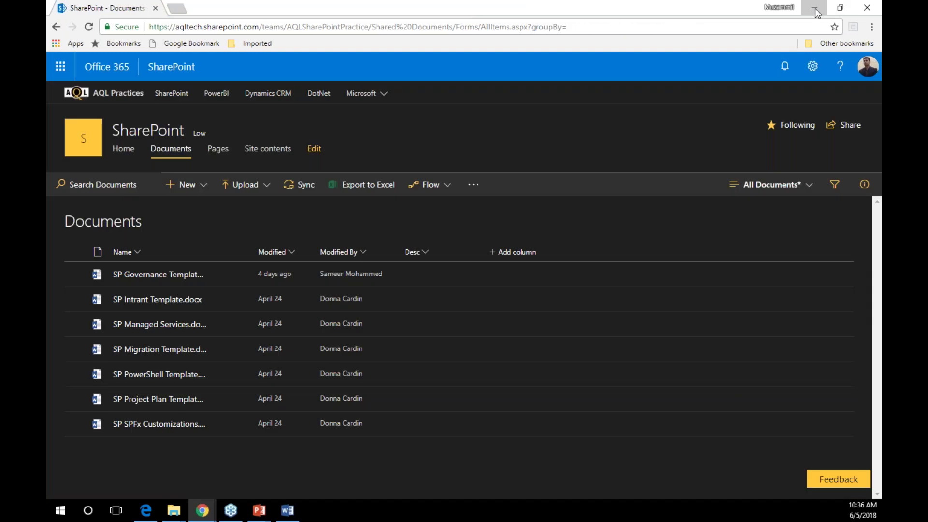
pyautogui.click(815, 8)
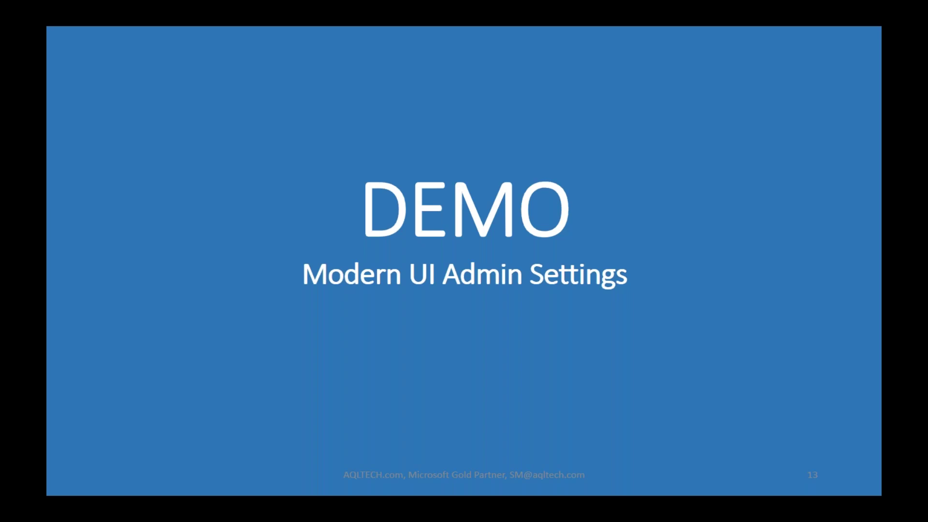
pyautogui.click(437, 295)
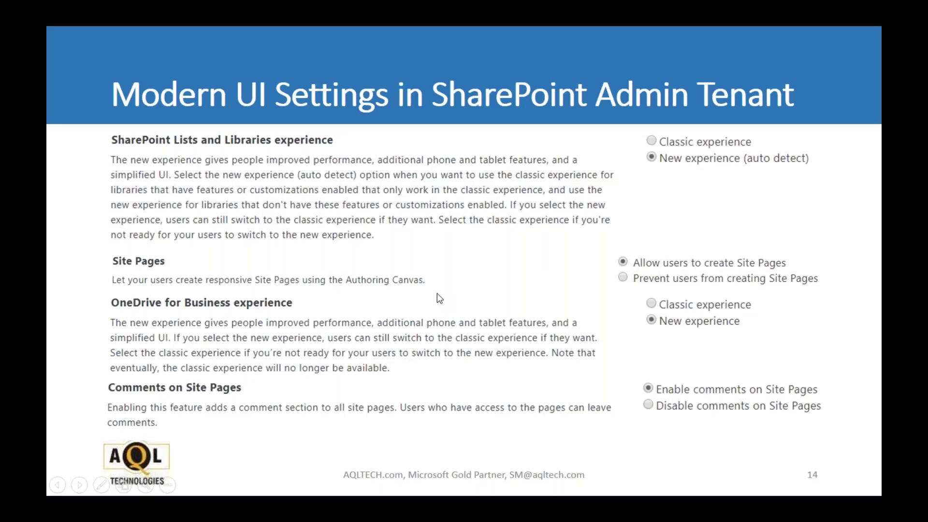
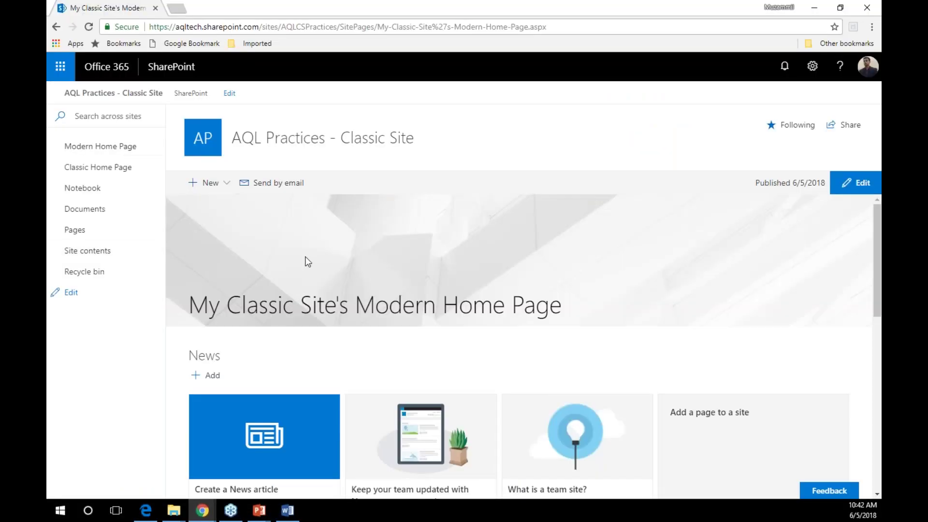
# Switch to Edge and toggle the classic site's Site contents page between the classic and modern experiences, ending in the modern one
pyautogui.press('super+1')
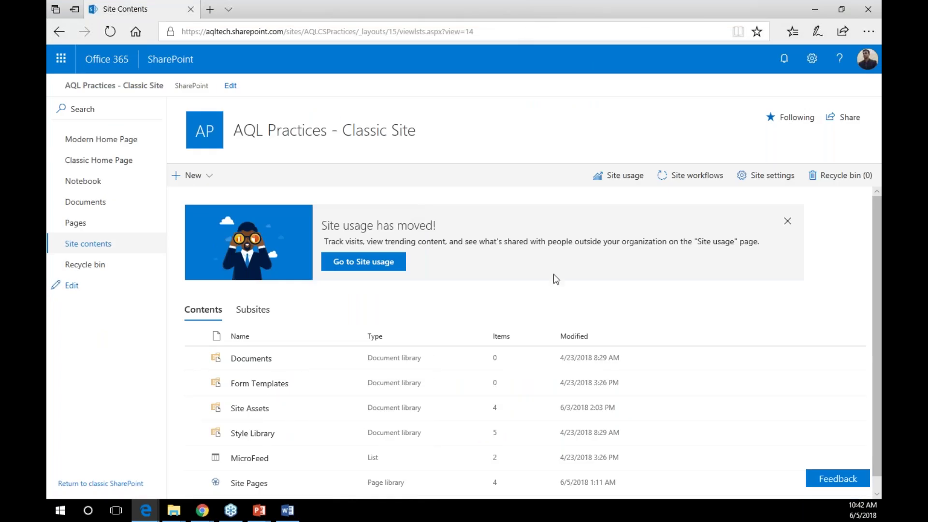
pyautogui.moveTo(875, 266); pyautogui.dragTo(875, 347)
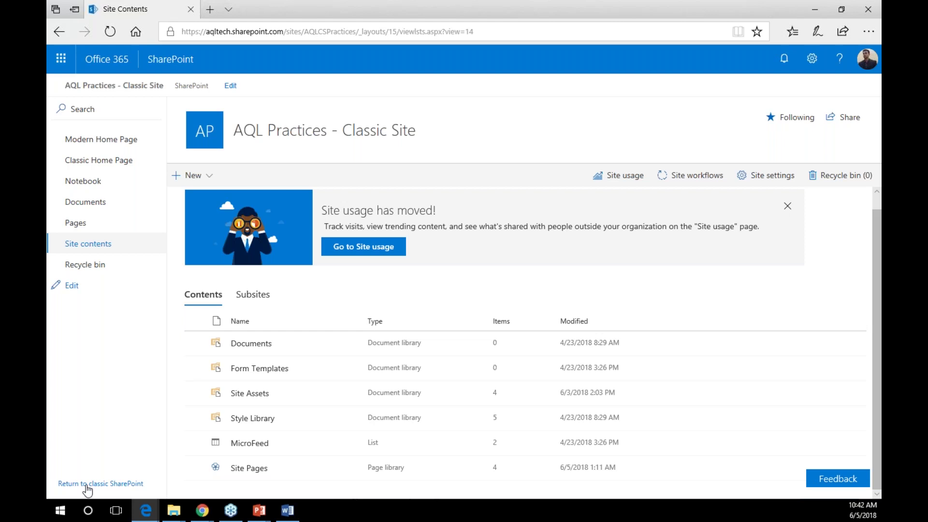
pyautogui.click(119, 487)
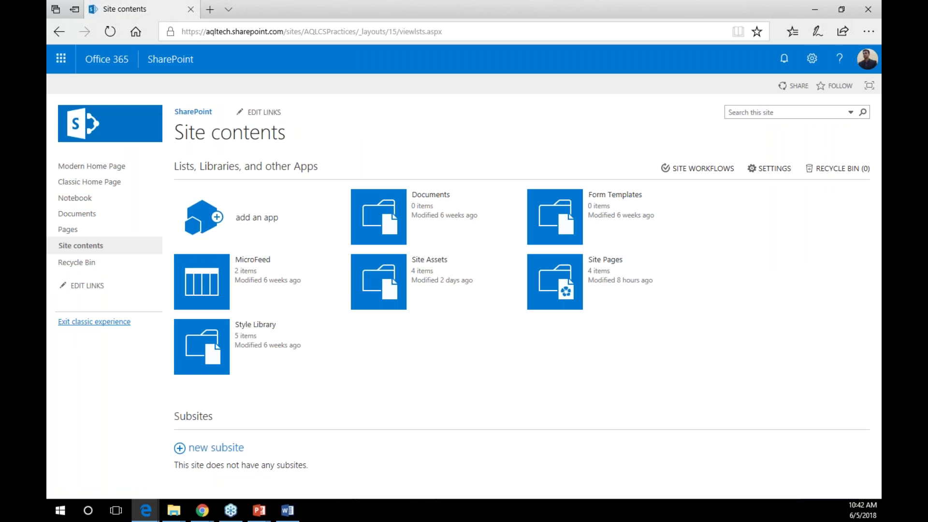
pyautogui.click(94, 321)
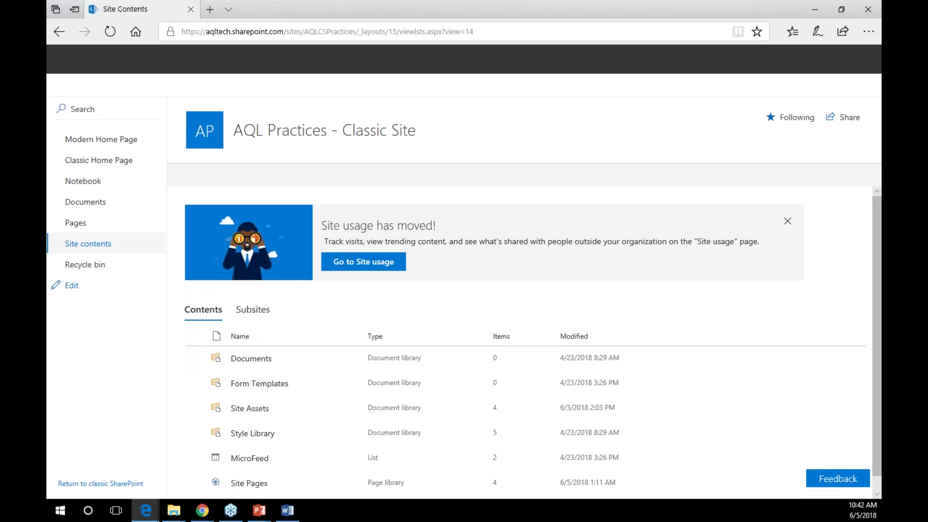
pyautogui.click(101, 484)
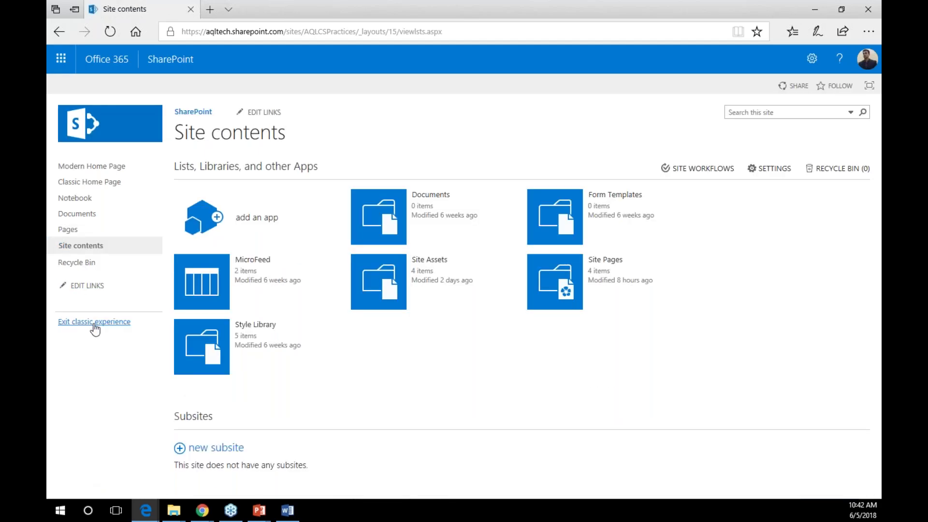
pyautogui.click(94, 324)
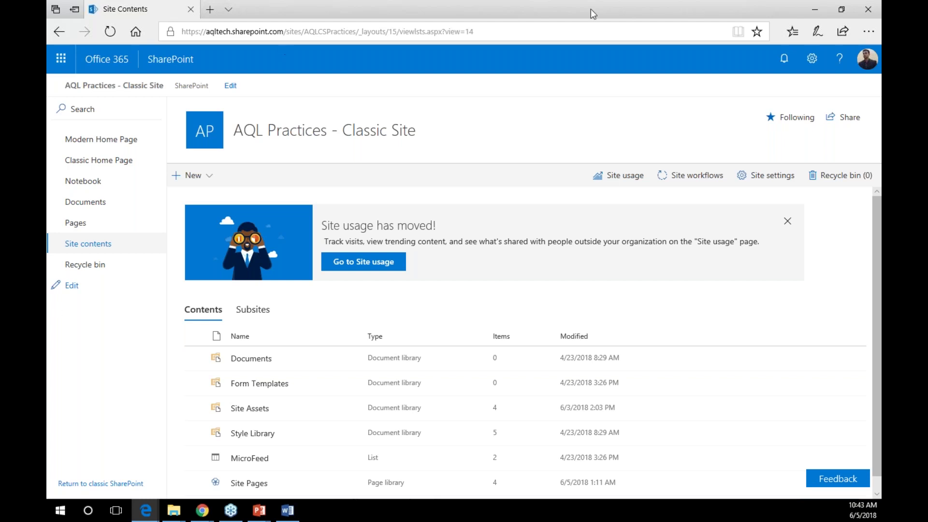
# Switch to the Chrome window with the SharePoint Practice home page and examine its tiles, highlights, pictures and events
pyautogui.hotkey('alt', 'Tab')
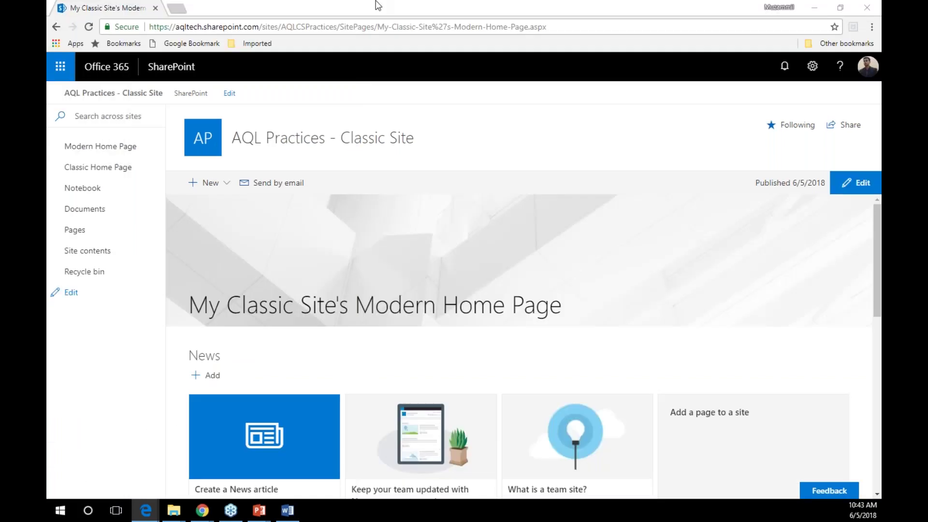
pyautogui.click(503, 46)
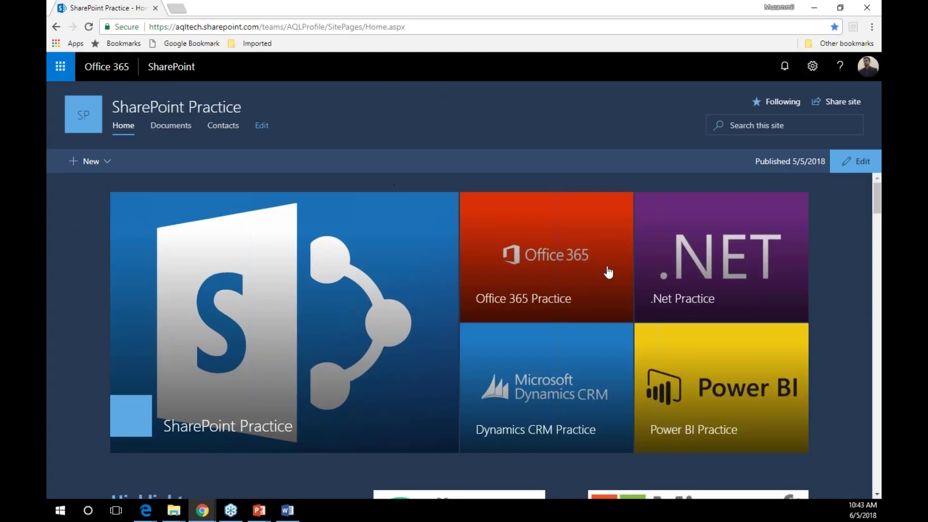
pyautogui.scroll(-15, 608, 272)
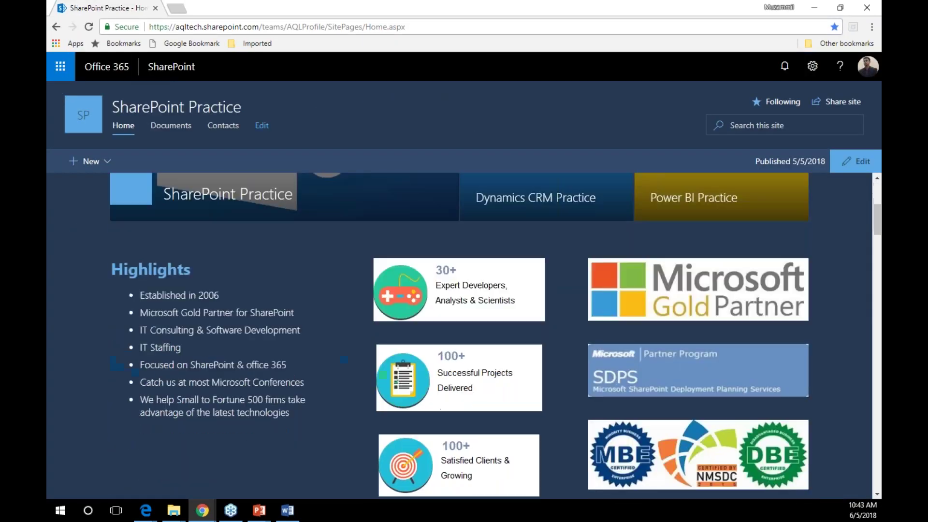
pyautogui.scroll(-5, 875, 320)
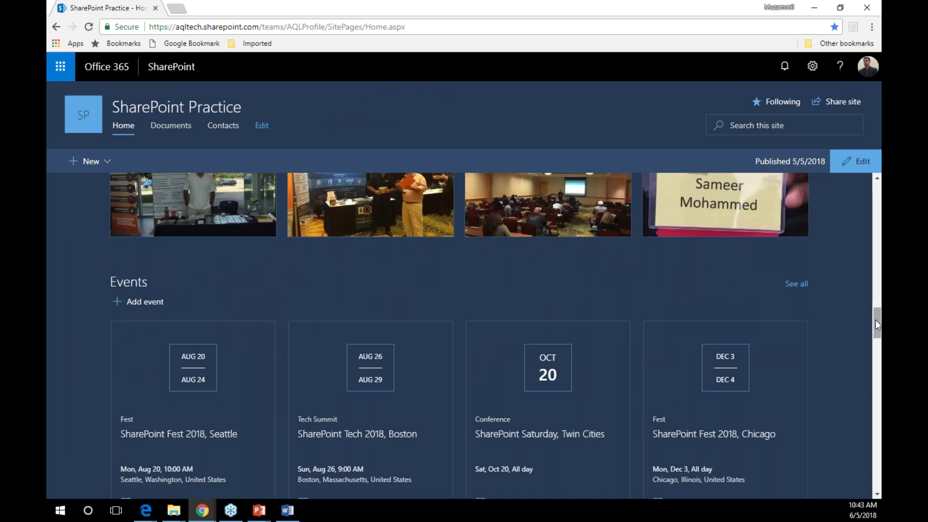
pyautogui.scroll(-6, 875, 320)
pyautogui.scroll(-5, 879, 394)
pyautogui.scroll(8, 879, 395)
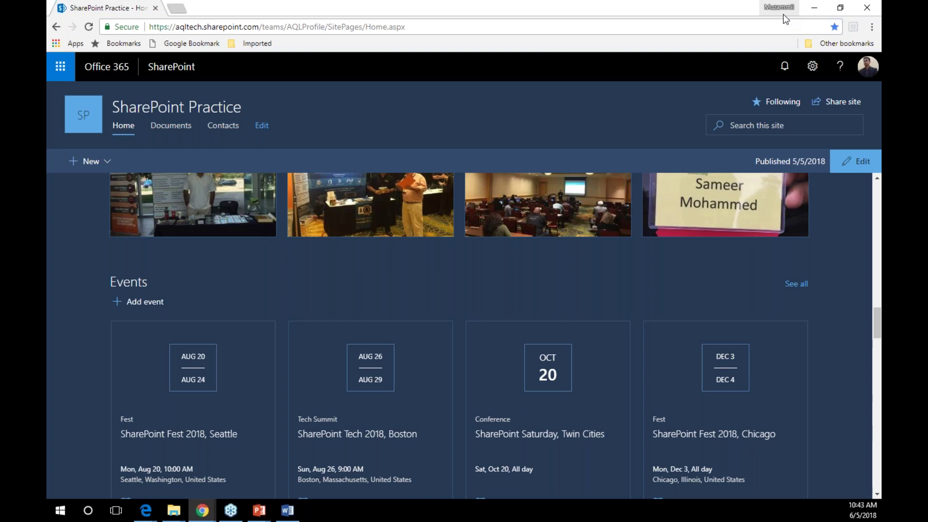
# Open the developer tools with the 400 x 684 responsive preview and examine the home page's mobile layout, from the main tile to the charts
pyautogui.hotkey('ctrl', 'shift', 'i')
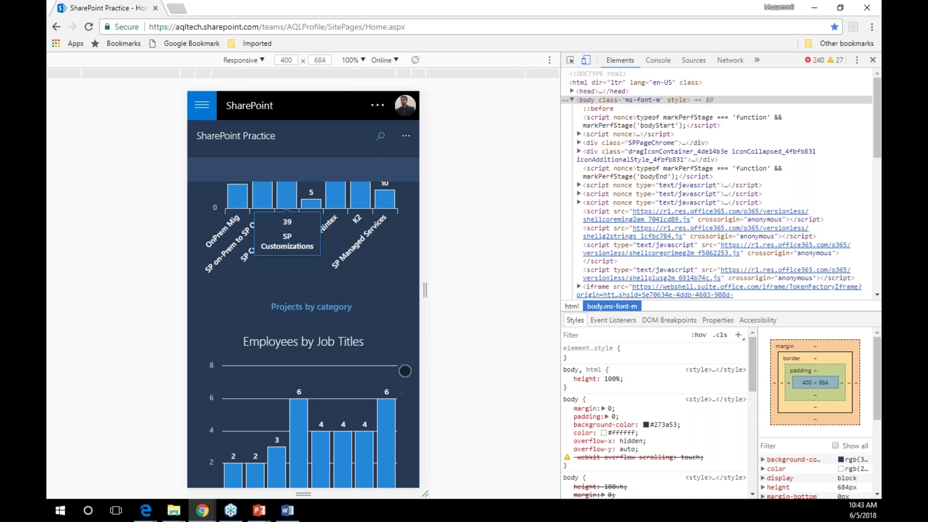
pyautogui.scroll(6, 359, 304)
pyautogui.scroll(10, 355, 280)
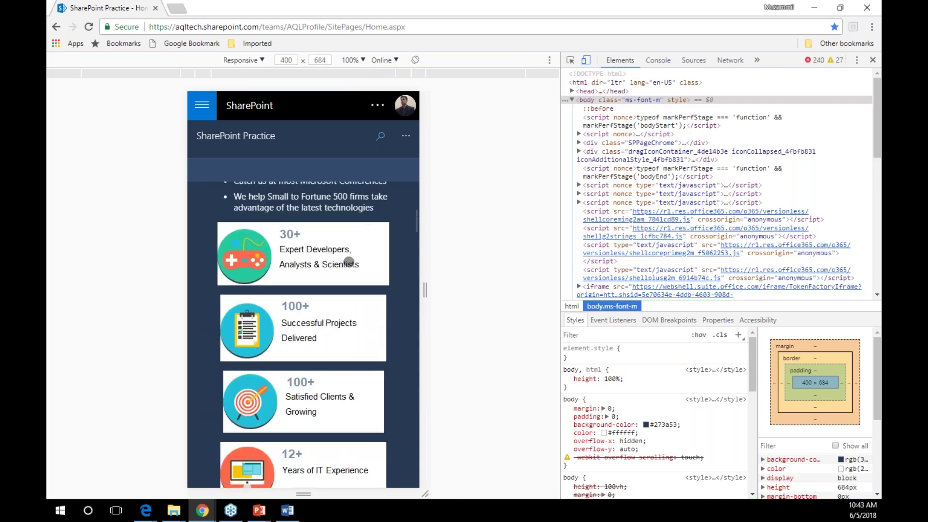
pyautogui.scroll(1, 340, 335)
pyautogui.scroll(-2, 337, 357)
pyautogui.scroll(2, 337, 357)
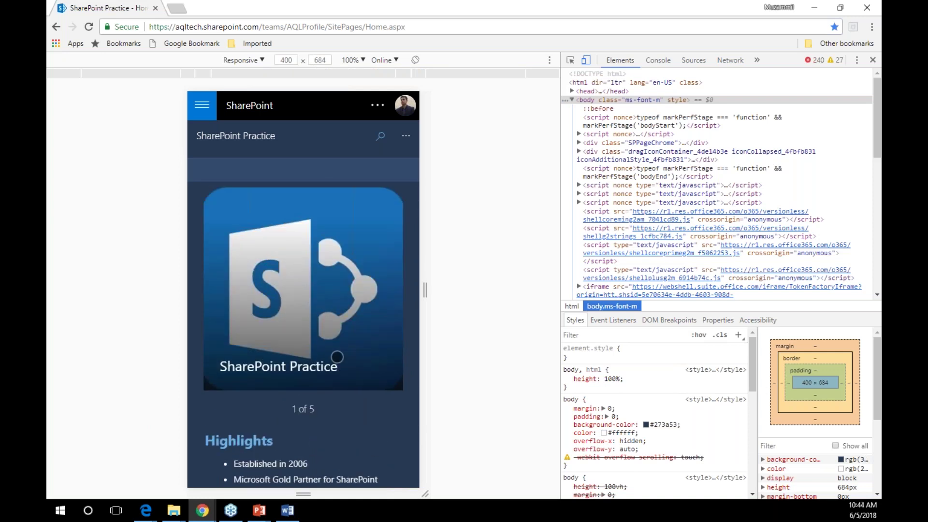
pyautogui.scroll(-10, 337, 357)
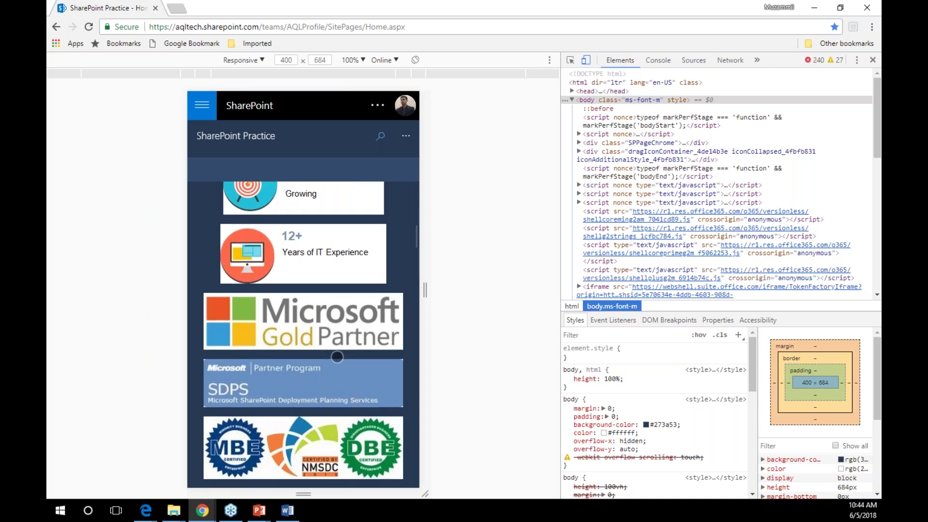
pyautogui.scroll(2, 337, 357)
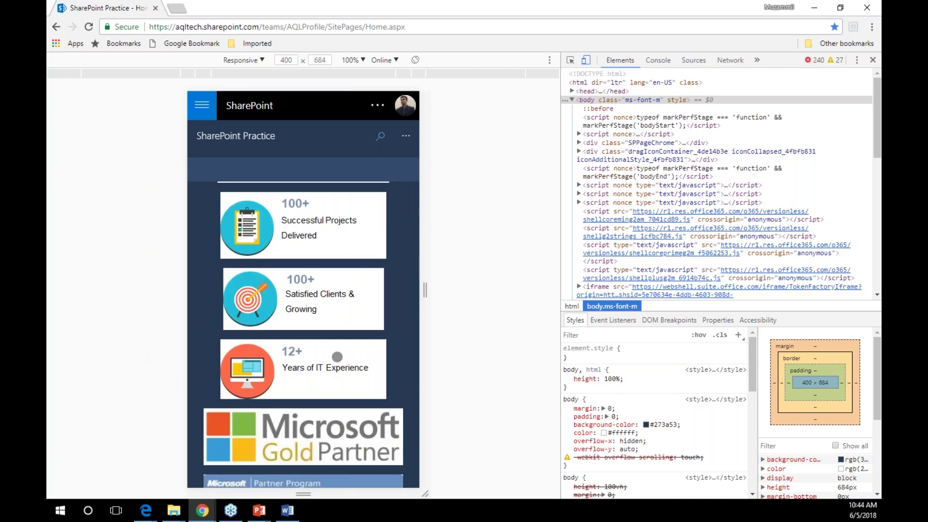
pyautogui.scroll(-10, 337, 357)
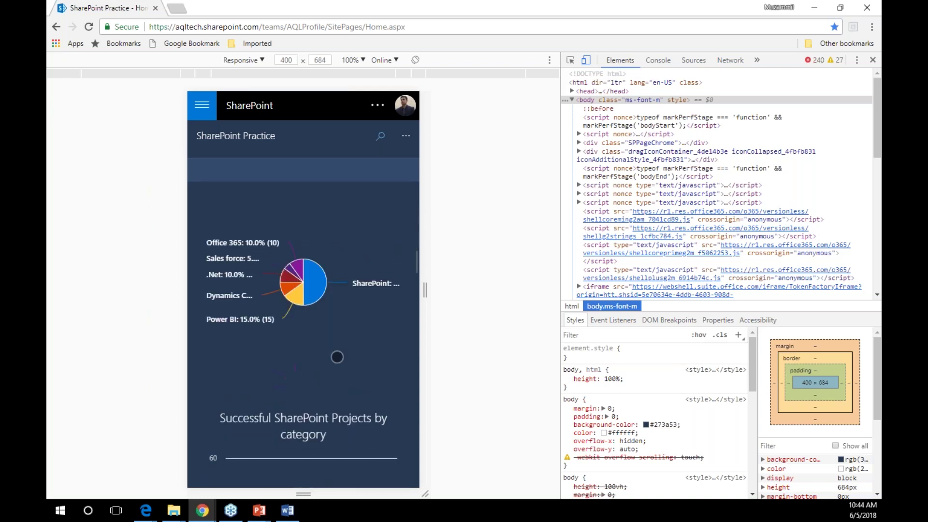
pyautogui.scroll(-6, 337, 356)
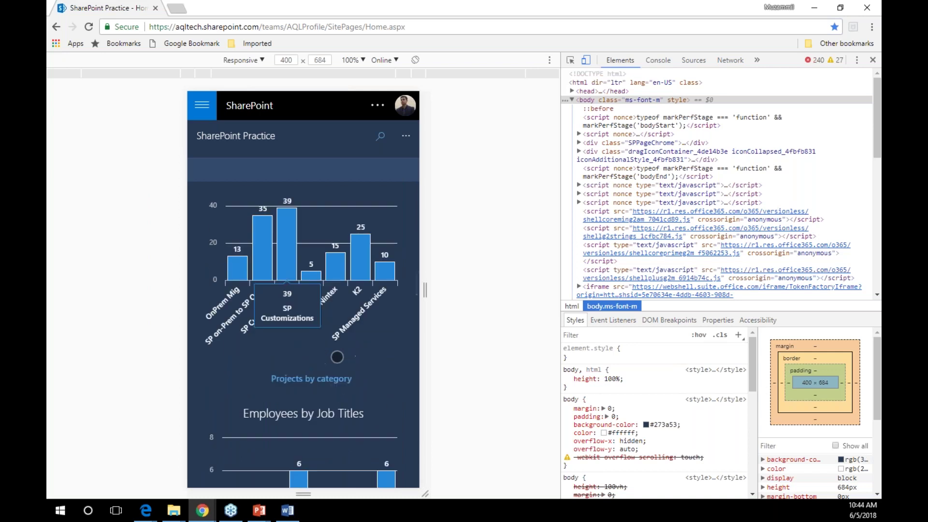
# Examine the rest of the home page's mobile layout, from the job titles chart to the news articles, and check the device presets offered
pyautogui.scroll(-6, 337, 357)
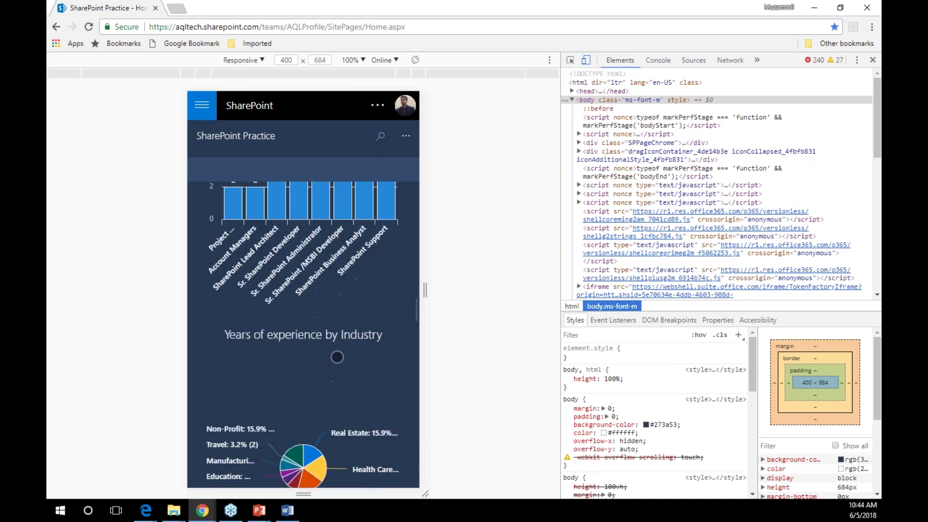
pyautogui.scroll(-2, 337, 357)
pyautogui.scroll(-4, 337, 357)
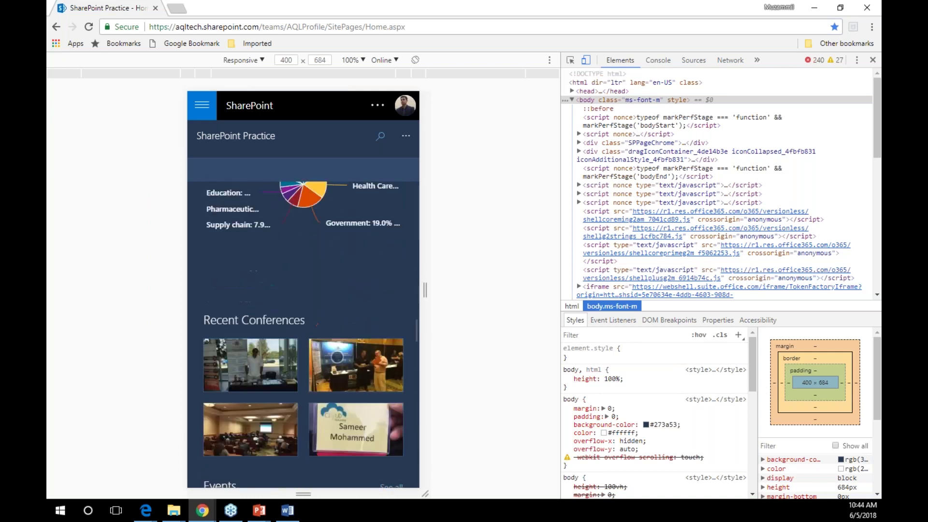
pyautogui.scroll(-3, 337, 357)
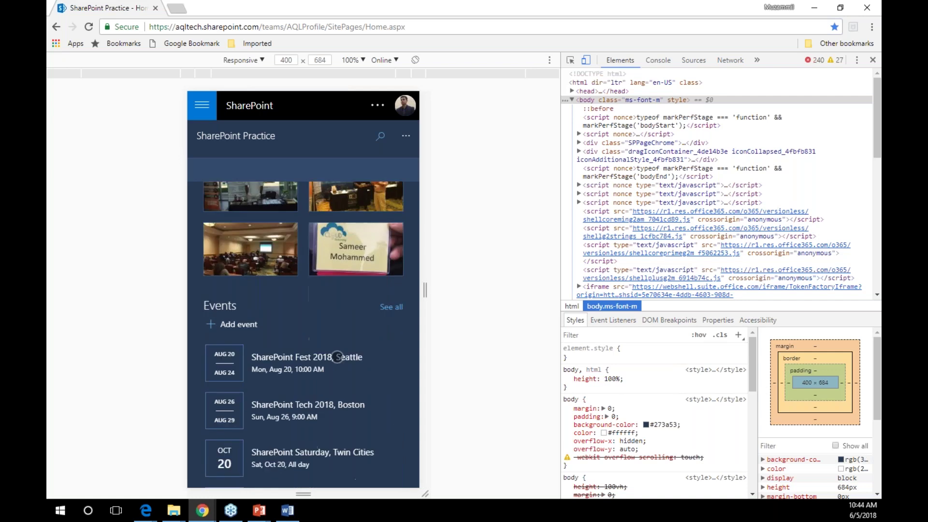
pyautogui.scroll(-2, 337, 357)
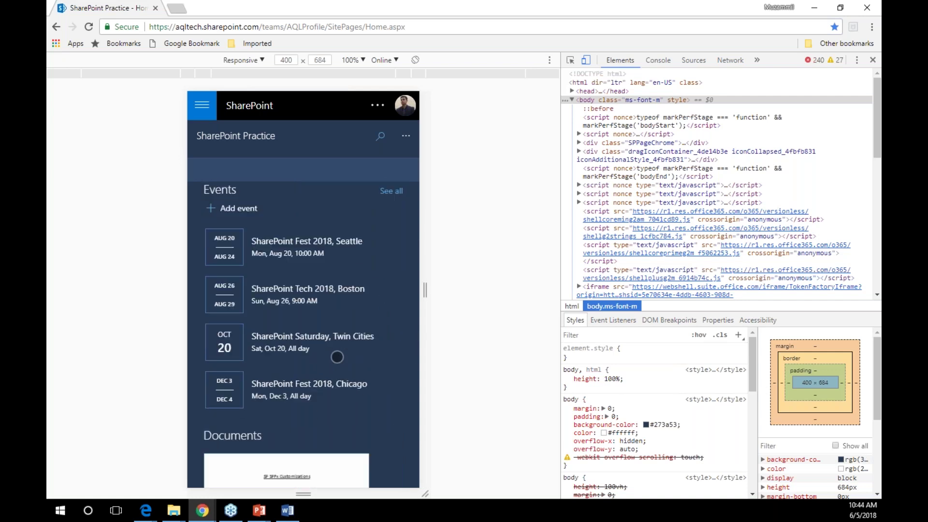
pyautogui.scroll(-4, 337, 357)
pyautogui.scroll(-1, 337, 356)
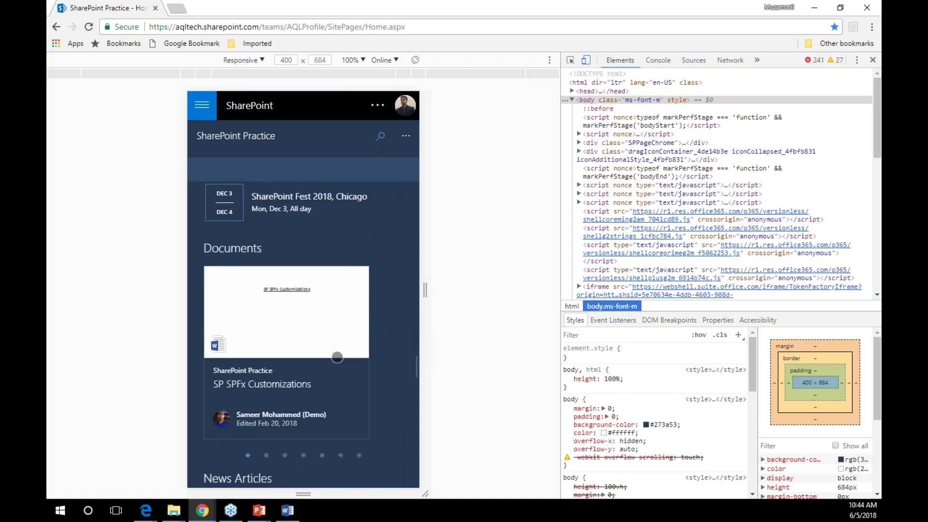
pyautogui.scroll(-4, 337, 357)
pyautogui.scroll(-4, 337, 357)
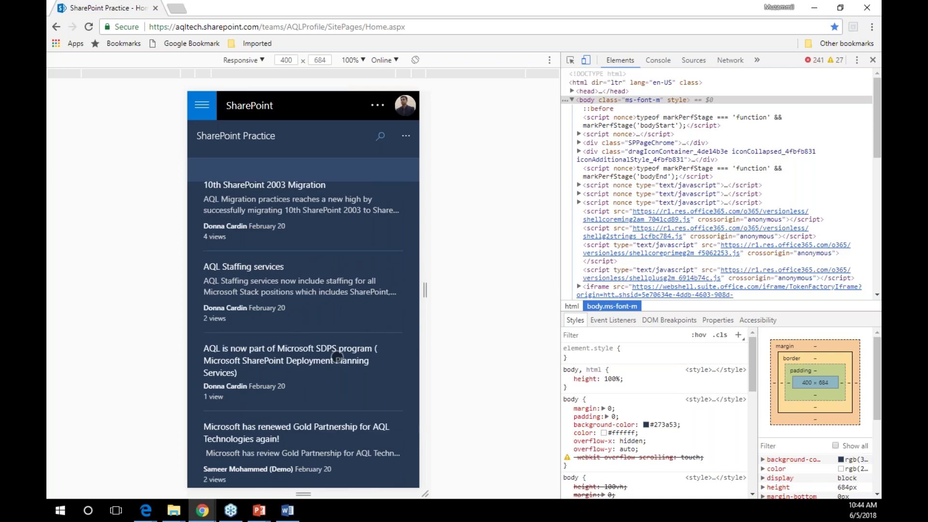
pyautogui.click(257, 62)
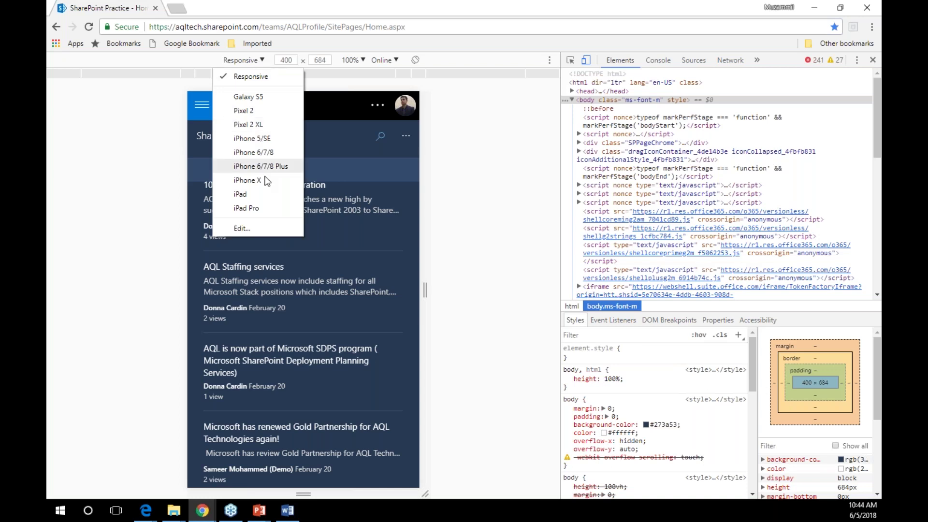
pyautogui.click(496, 135)
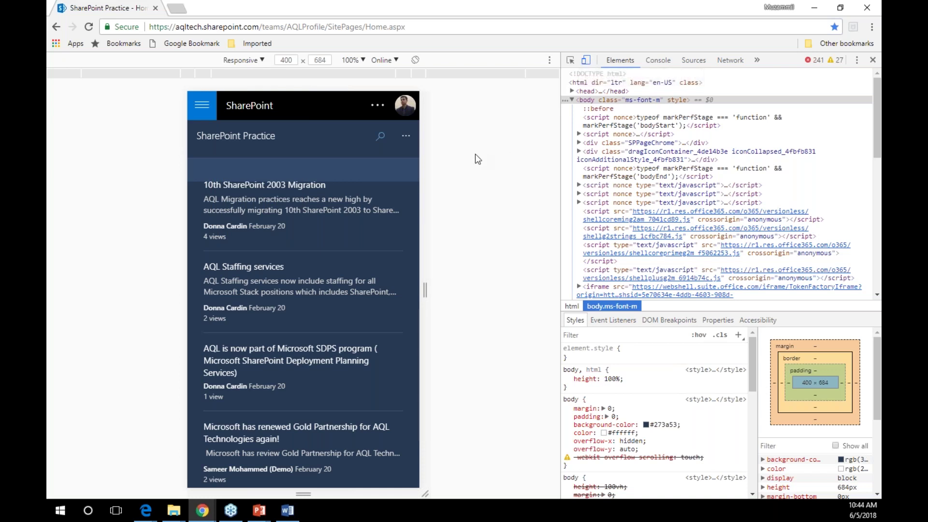
# Turn off the responsive device preview and close the developer tools to show the home page in its full desktop layout
pyautogui.click(587, 60)
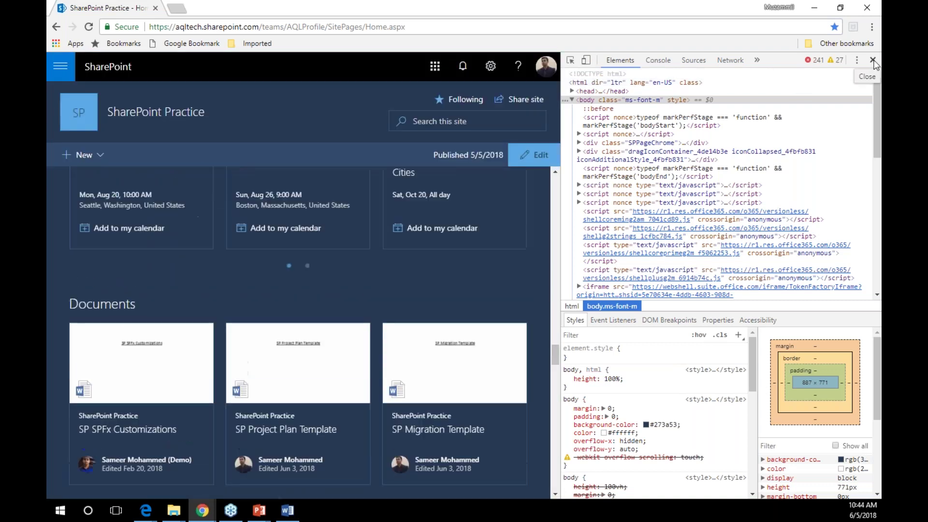
pyautogui.click(873, 60)
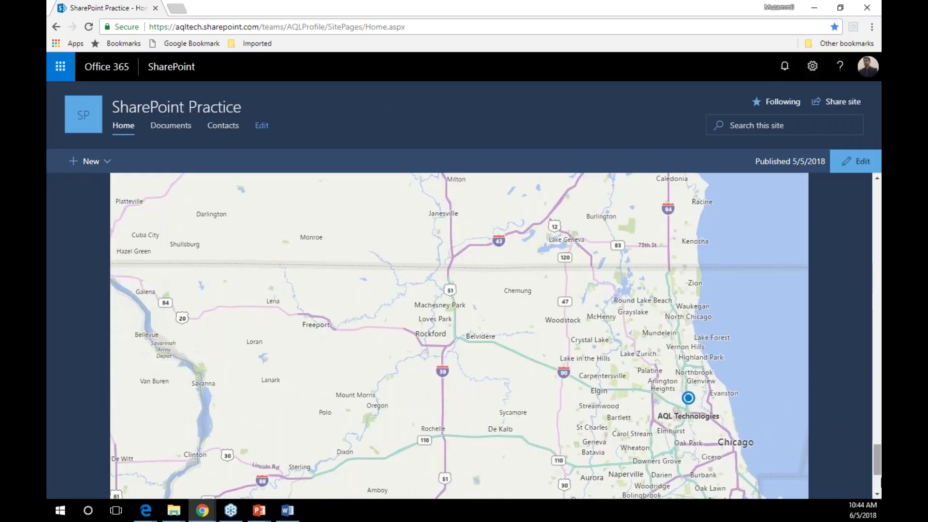
pyautogui.moveTo(878, 460); pyautogui.dragTo(814, 214)
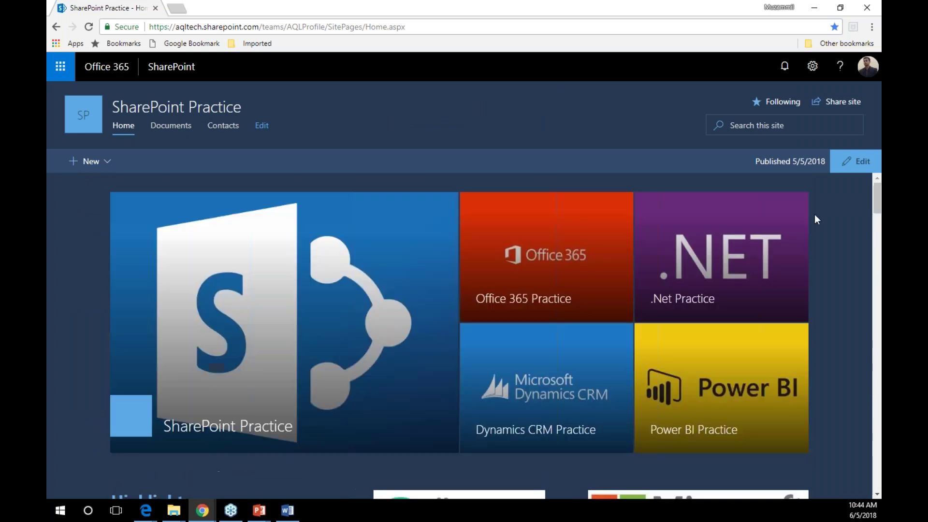
# Minimize the Chrome windows and advance the PowerPoint slide show to the "Feature comparison between classic & modern UI" slide
pyautogui.click(817, 6)
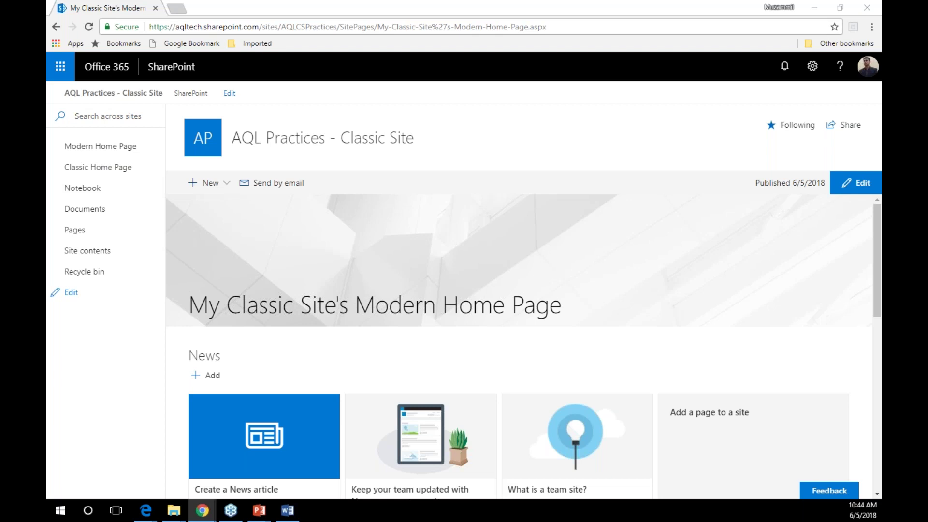
pyautogui.click(814, 7)
pyautogui.press('Right')
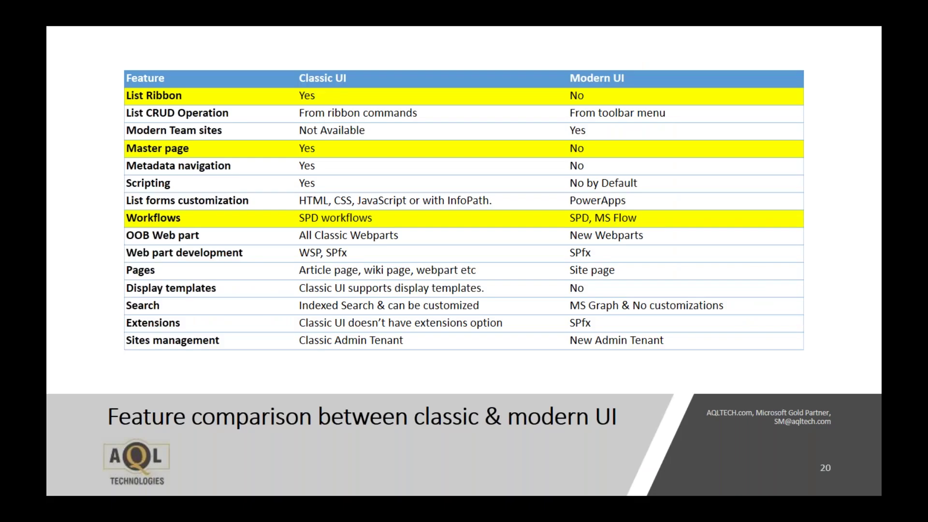